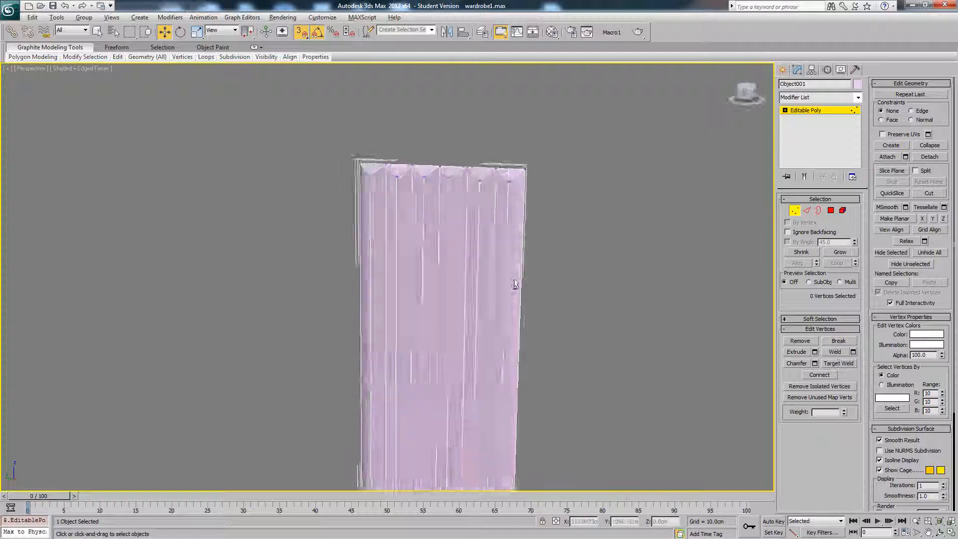
Step: Finish vertex editing of the fluted panel and unhide all the other wardrobe objects
click(795, 211)
alt+middle_drag(534, 279, 518, 297)
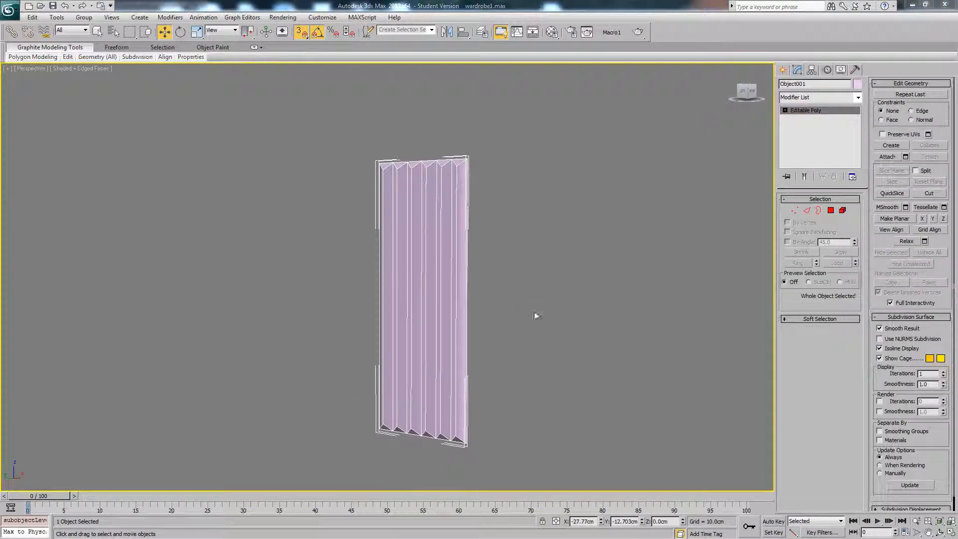
right_click(552, 300)
click(582, 253)
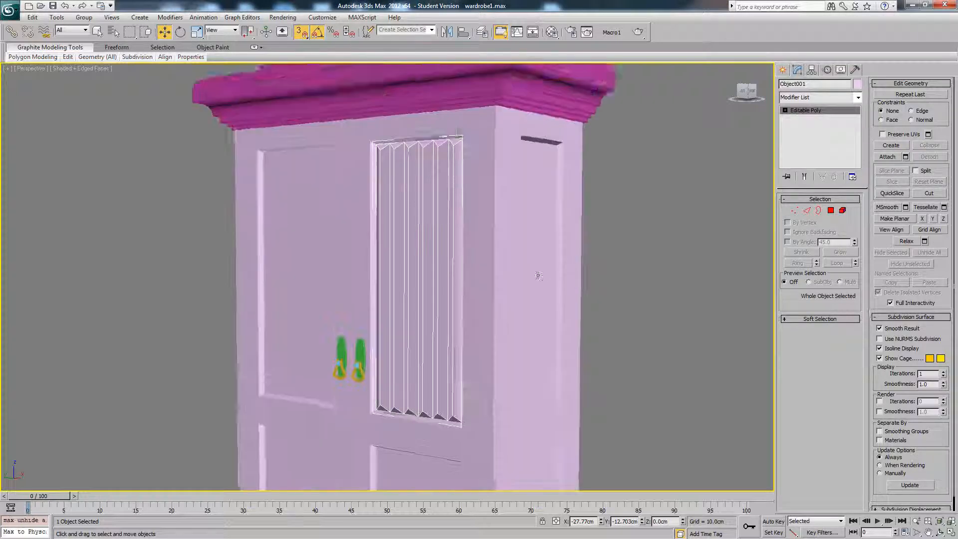
scroll(539, 275, down, 3)
alt+middle_drag(530, 250, 475, 302)
middle_drag(467, 339, 479, 268)
Step: Turn off vertex snapping and center the fluted panel's pivot on the object
right_click(474, 267)
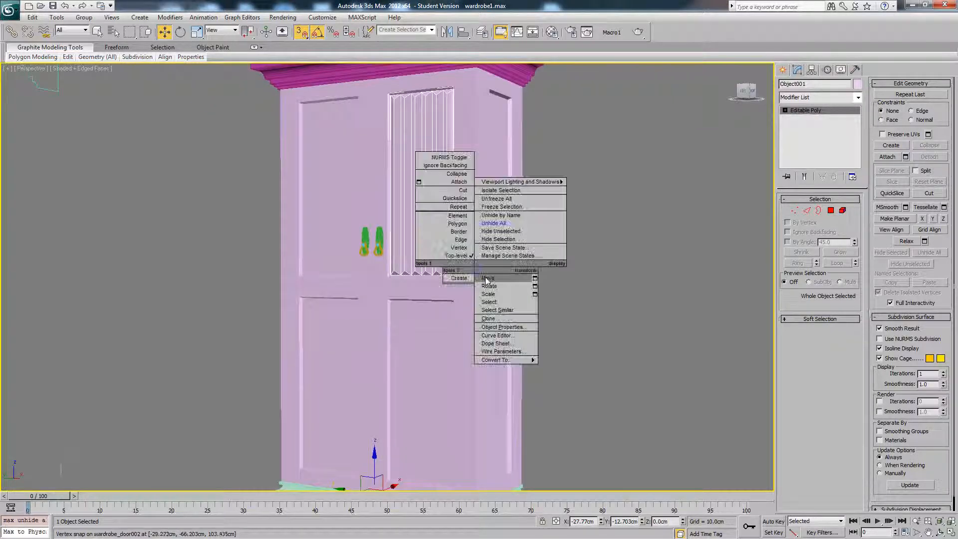
click(487, 281)
middle_drag(458, 300, 448, 271)
key(s)
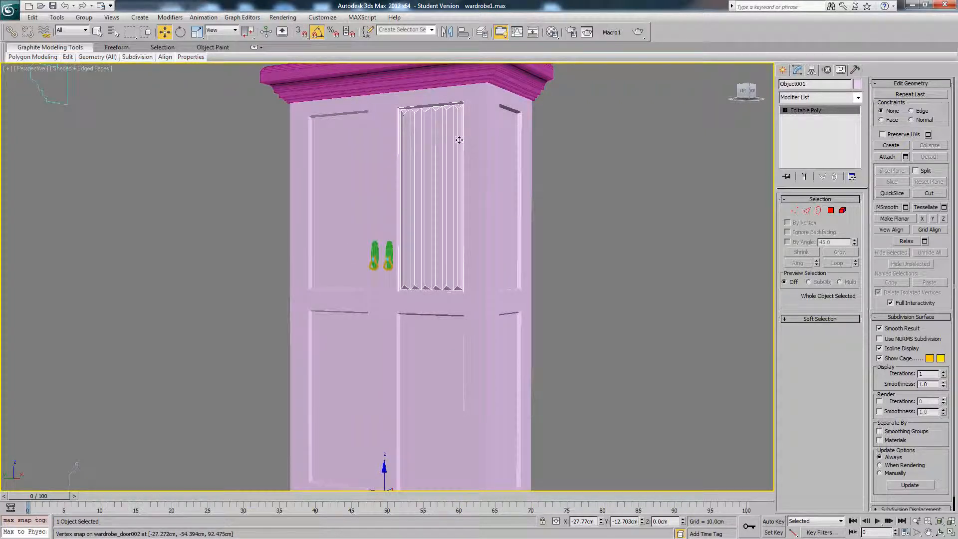
alt+middle_drag(459, 140, 459, 151)
middle_drag(463, 307, 464, 278)
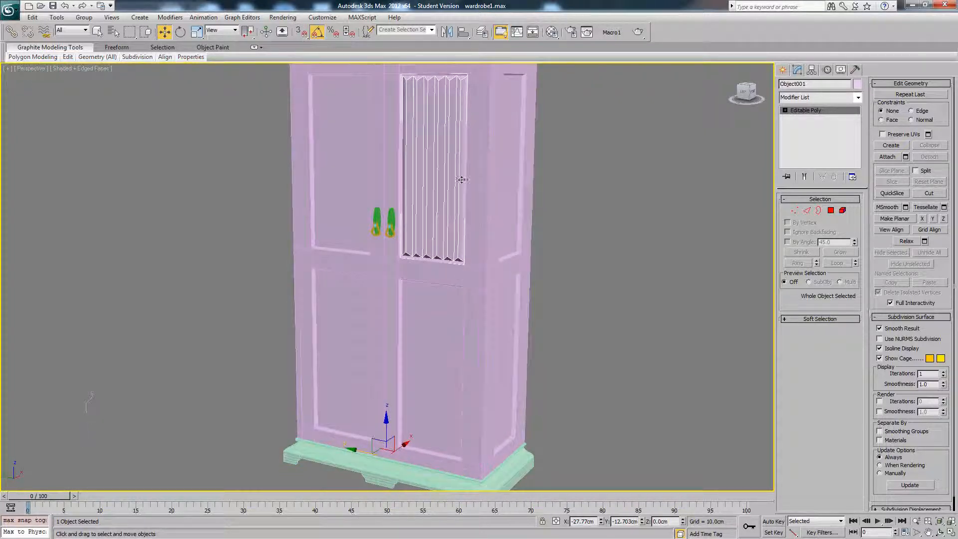
middle_drag(461, 180, 433, 244)
middle_drag(421, 299, 442, 195)
click(812, 70)
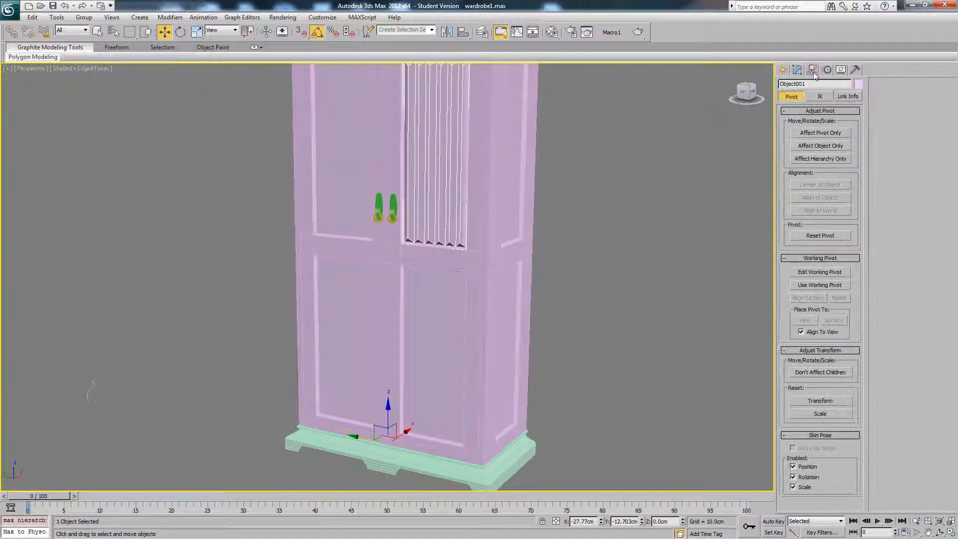
click(816, 134)
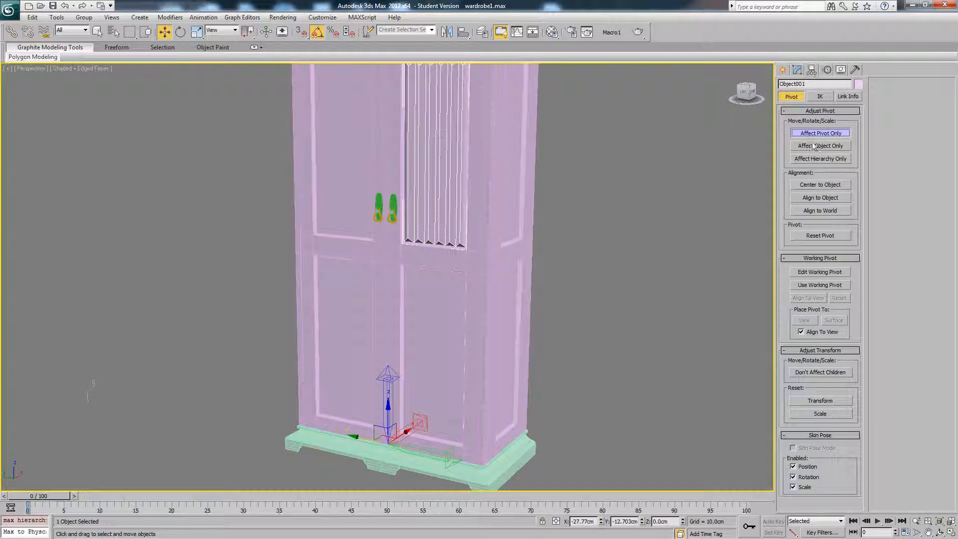
click(819, 186)
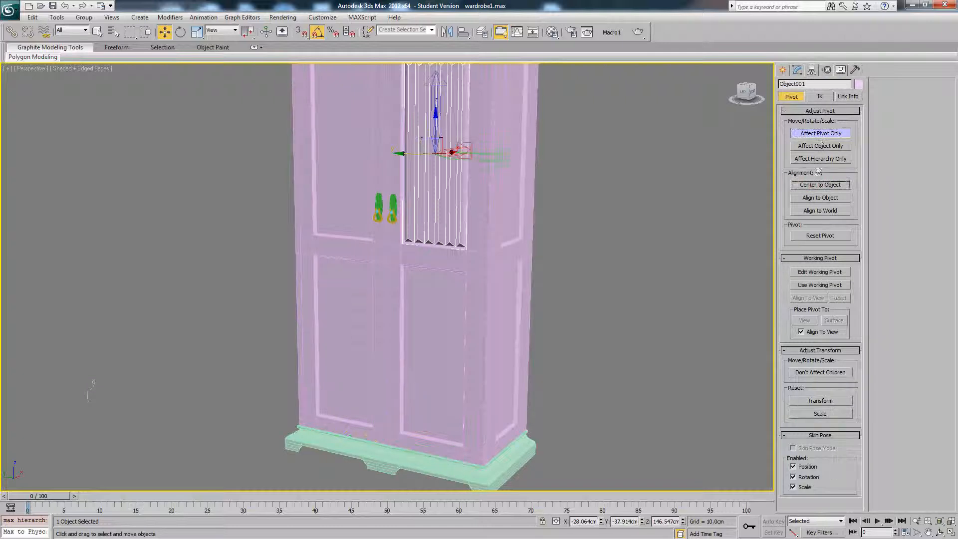
click(822, 137)
Step: Clone the fluted panel downward as an instance and snap its upper corner to the right door's lower recess
middle_drag(441, 133, 438, 191)
shift+drag(433, 177, 431, 387)
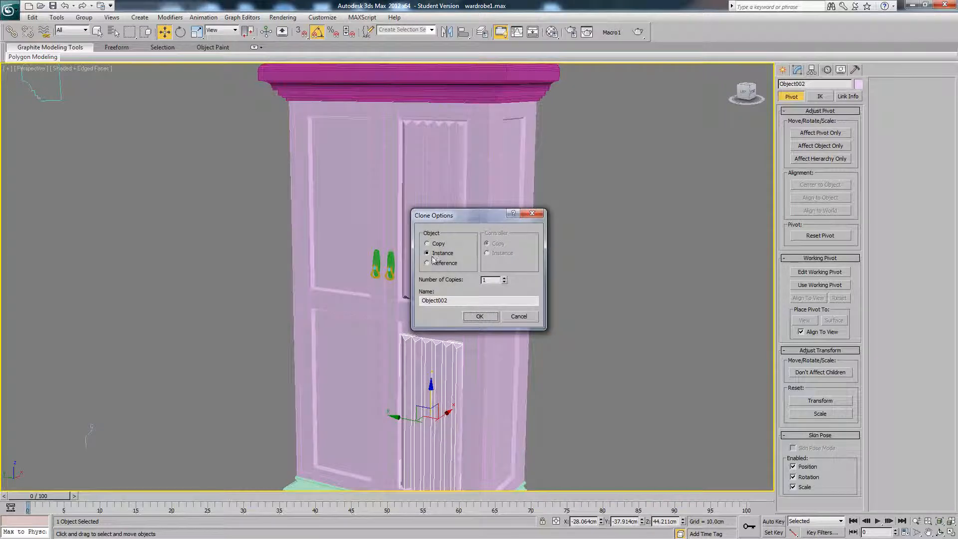
click(479, 316)
scroll(380, 294, up, 6)
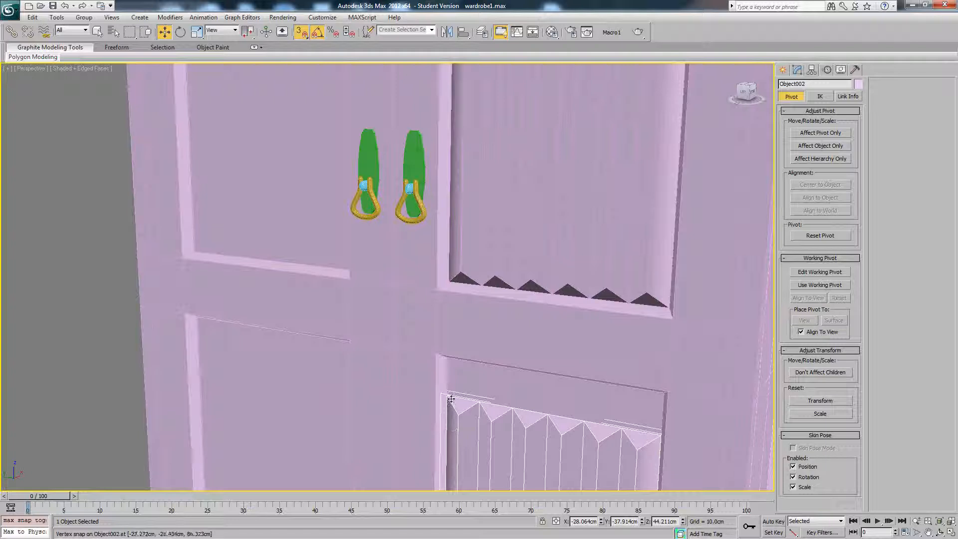
mouse_move(449, 398)
mouse_down()
mouse_move(482, 454)
mouse_move(452, 363)
mouse_up()
scroll(506, 283, down, 7)
key(s)
Step: Clone both right-door fluted panels as instances onto the left door and snap them into its recesses
alt+middle_drag(456, 327, 487, 297)
scroll(459, 287, up, 2)
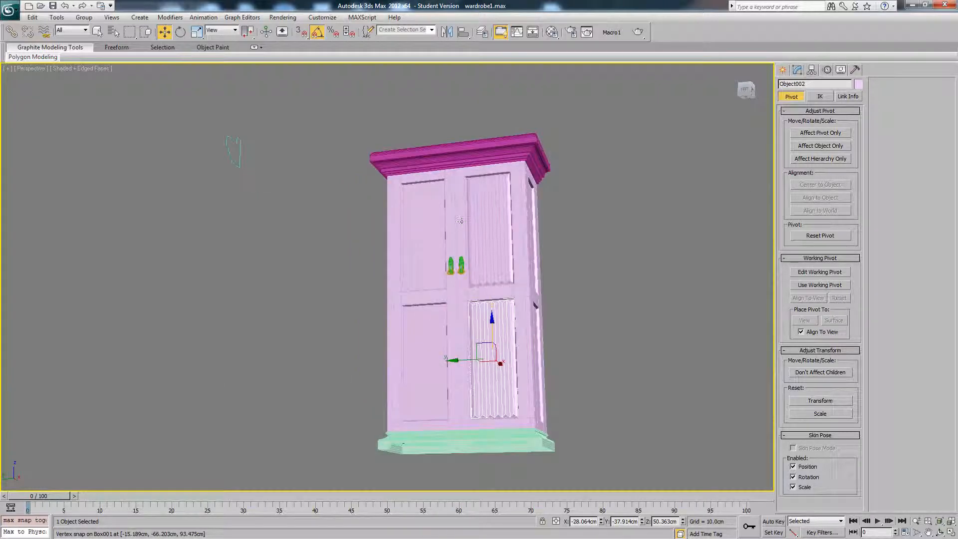
ctrl+click(485, 208)
shift+drag(459, 295, 388, 300)
click(475, 317)
scroll(461, 236, up, 6)
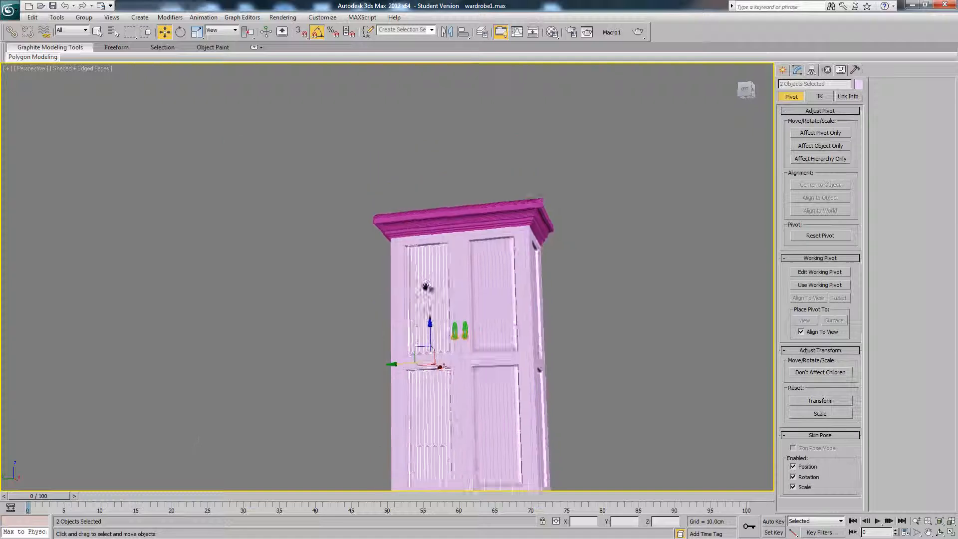
scroll(461, 236, up, 2)
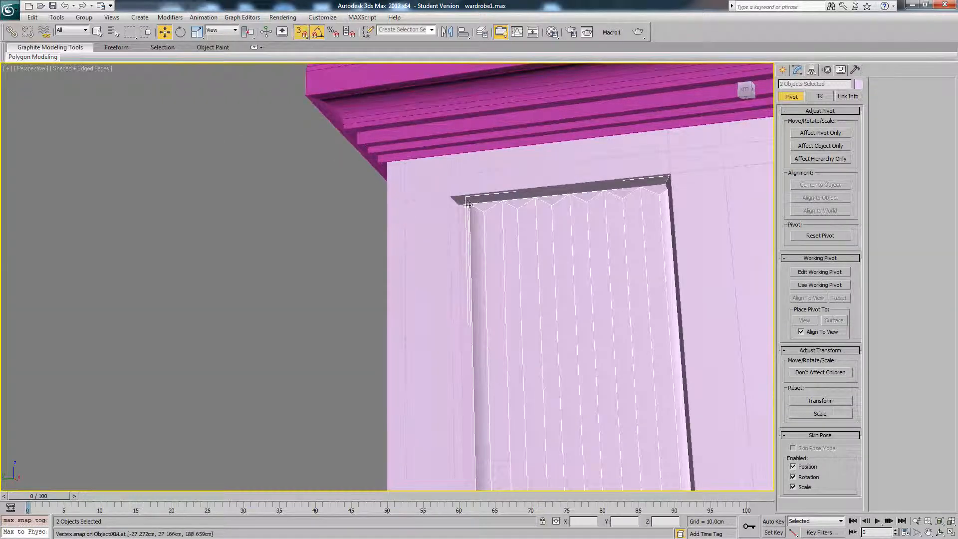
drag(470, 205, 462, 206)
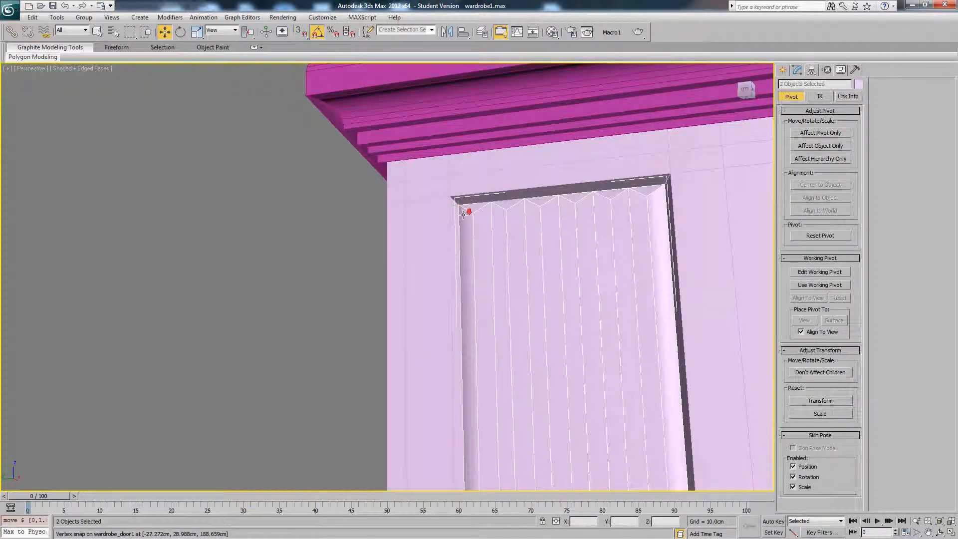
Step: Clone the right door's upper fluted panel as an instance out beside the wardrobe's side
scroll(463, 215, down, 8)
alt+middle_drag(524, 239, 492, 283)
click(645, 345)
middle_drag(593, 341, 454, 276)
scroll(452, 255, up, 2)
click(447, 239)
alt+middle_drag(447, 239, 407, 243)
click(404, 243)
shift+drag(387, 253, 510, 261)
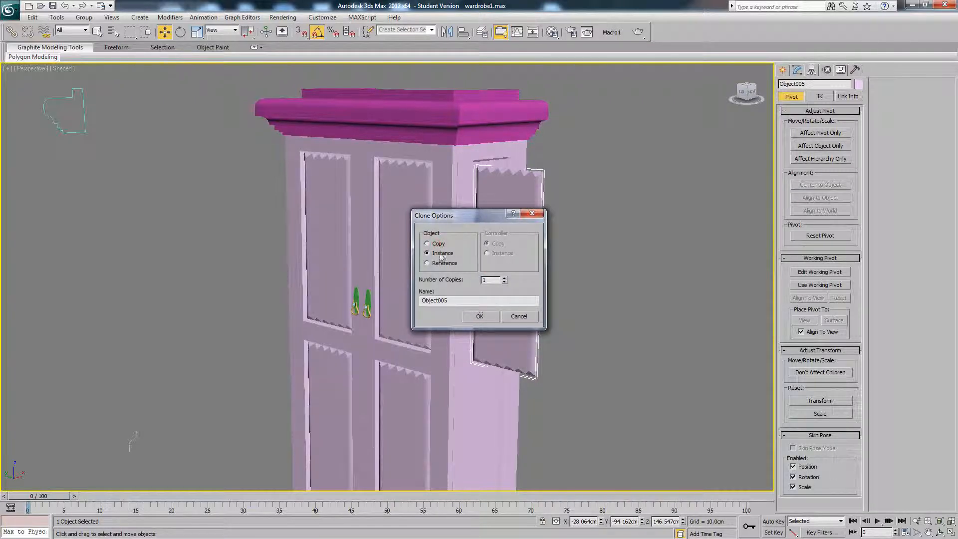
click(475, 317)
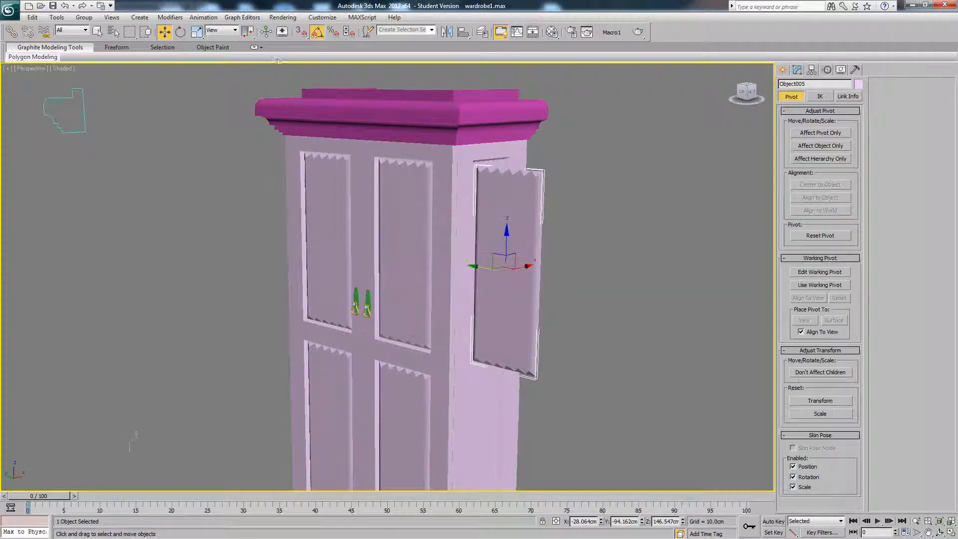
Step: Rotate the cloned panel about the vertical axis so it lies parallel to the wardrobe's side
click(179, 33)
drag(500, 278, 544, 283)
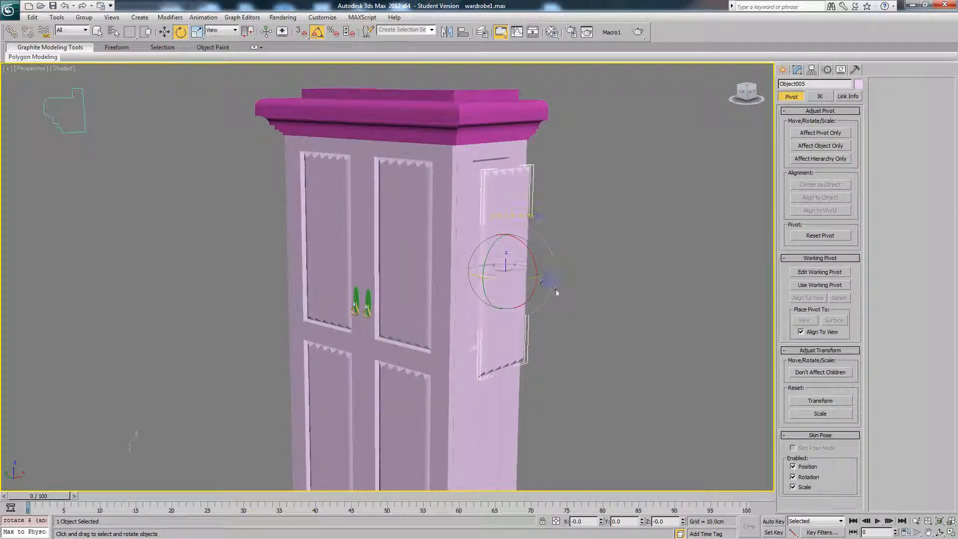
key(w)
alt+middle_drag(569, 291, 478, 254)
key(F3)
scroll(477, 249, up, 5)
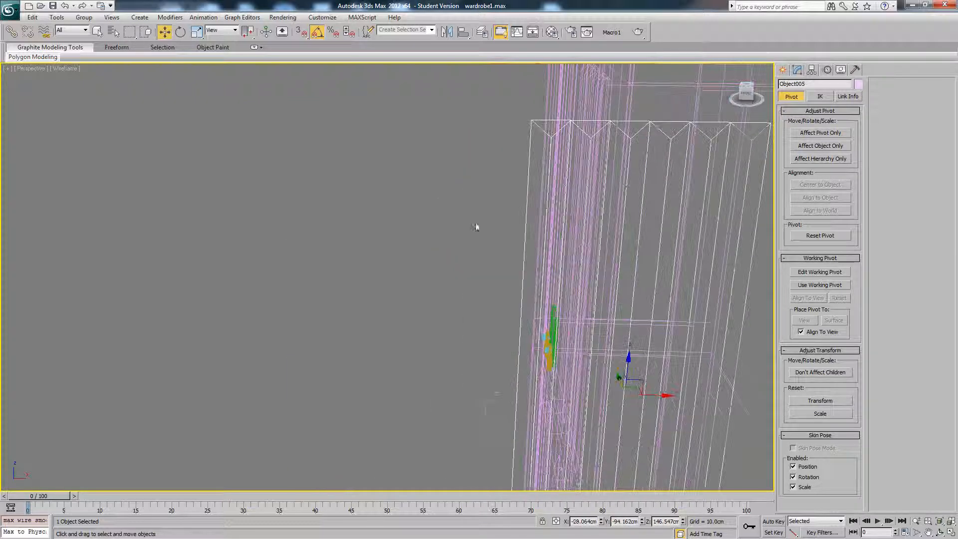
scroll(475, 227, down, 5)
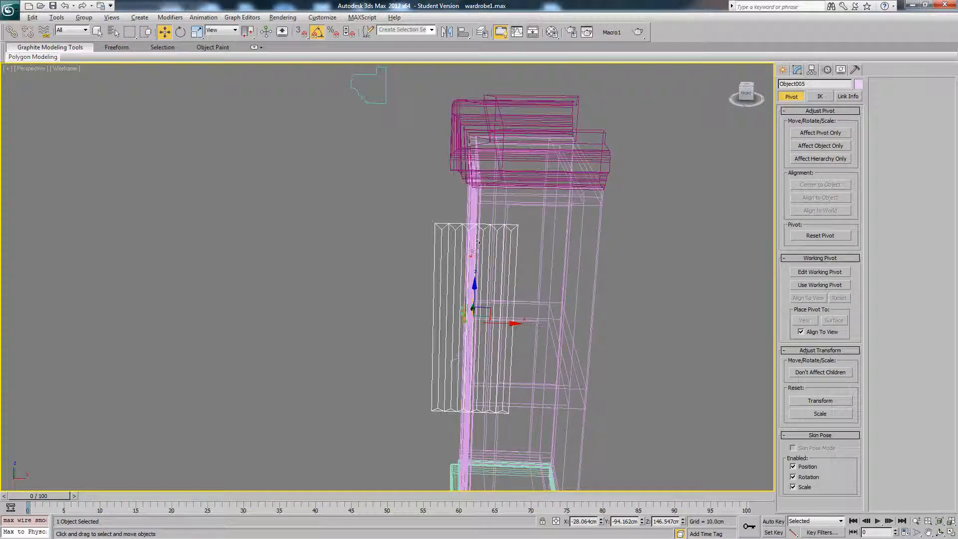
Step: Move the cloned panel's pivot to its left edge in the Front view
key(f)
middle_drag(408, 206, 563, 403)
scroll(482, 257, up, 2)
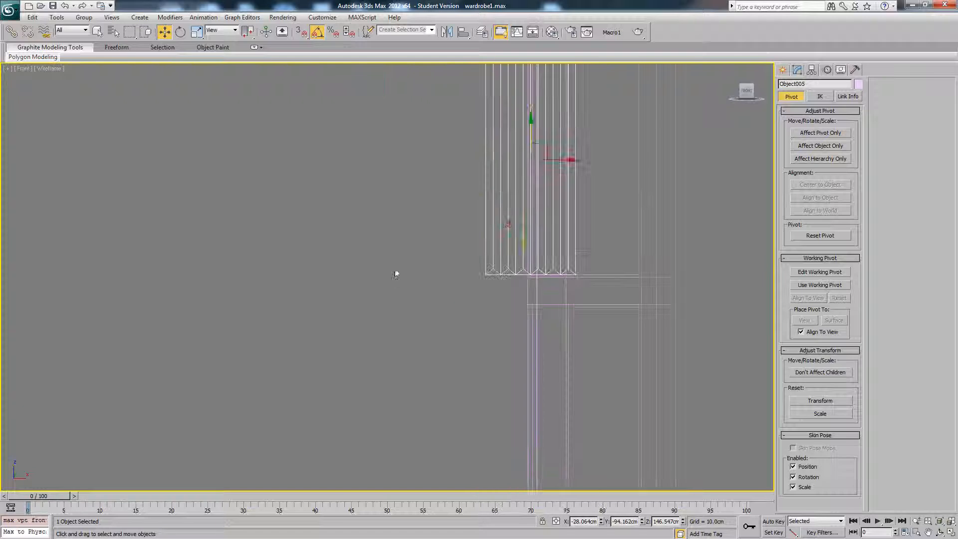
middle_drag(507, 231, 441, 346)
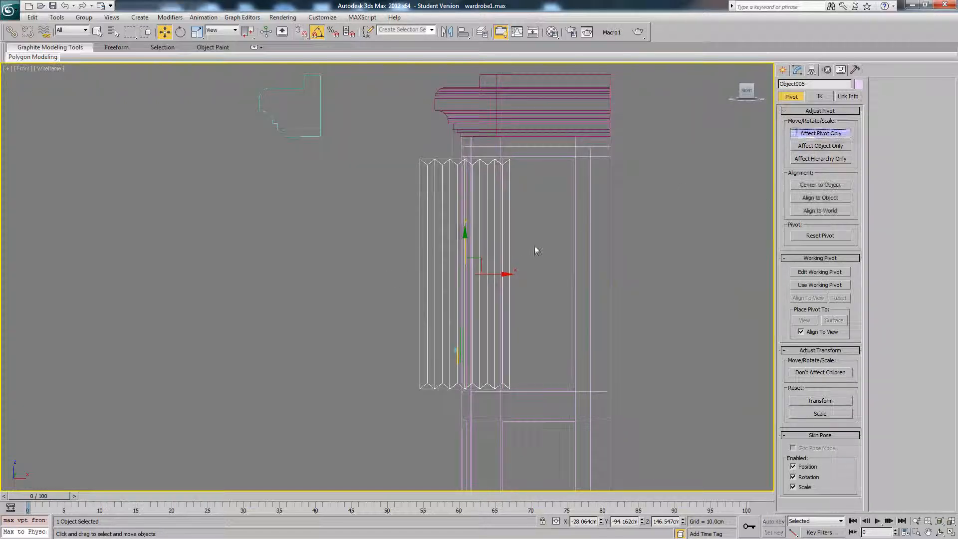
scroll(537, 251, up, 4)
drag(460, 289, 455, 291)
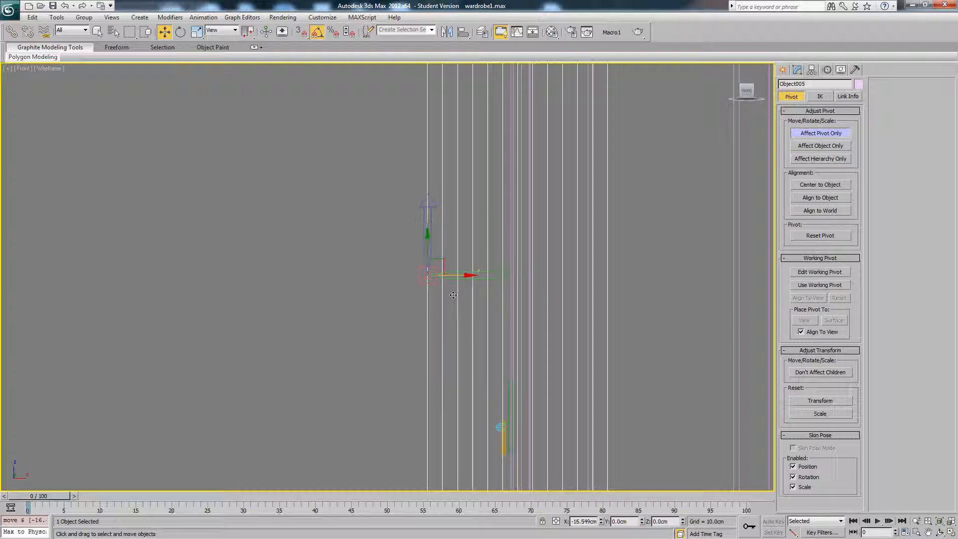
click(837, 138)
Step: Snap the cloned panel's upper corner to the corner of the wardrobe's upper side recess
mouse_move(477, 234)
alt+middle_down()
mouse_move(494, 244)
mouse_move(498, 299)
mouse_move(487, 287)
alt+middle_up()
key(F3)
scroll(487, 319, up, 3)
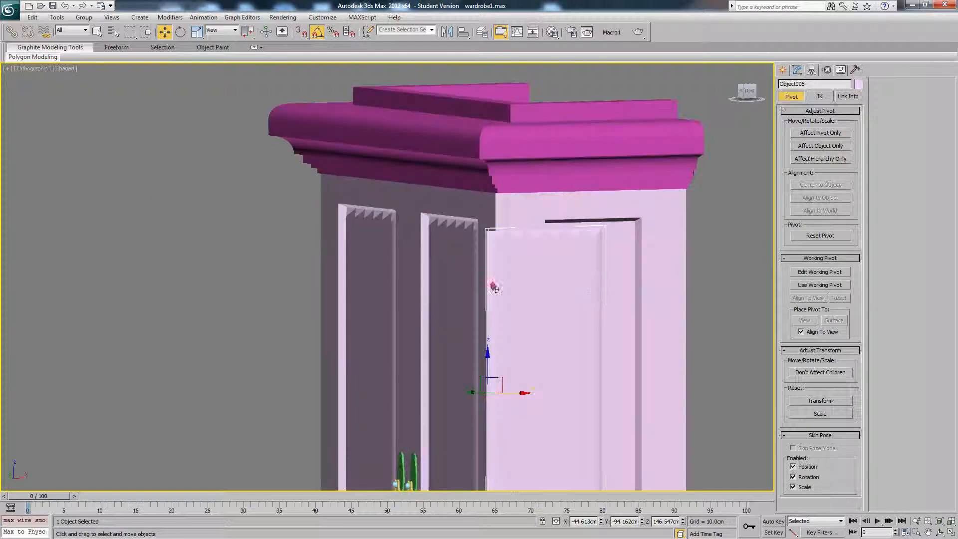
scroll(484, 259, up, 2)
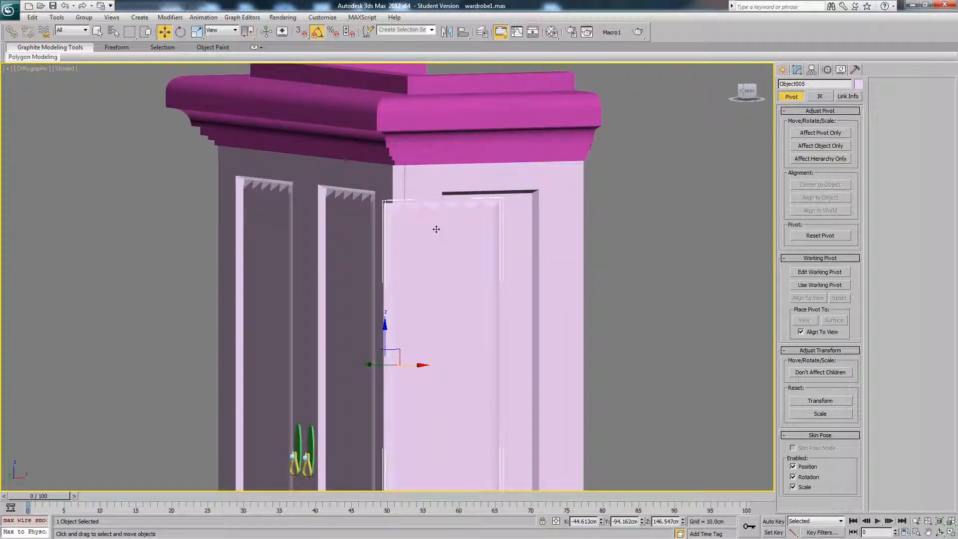
key(p)
scroll(427, 295, up, 2)
scroll(428, 293, up, 2)
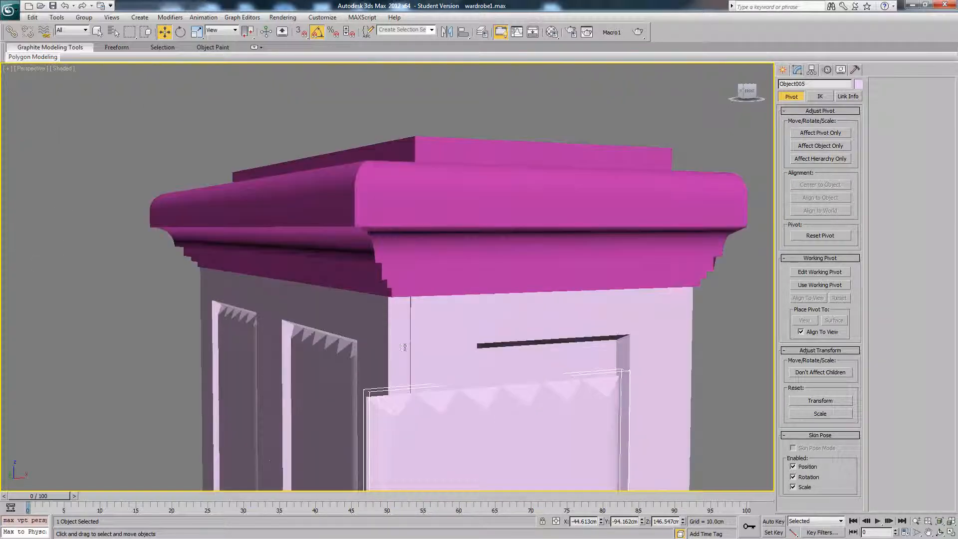
key(s)
mouse_move(376, 390)
mouse_down()
mouse_move(481, 384)
mouse_move(487, 363)
mouse_move(477, 353)
mouse_up()
key(F3)
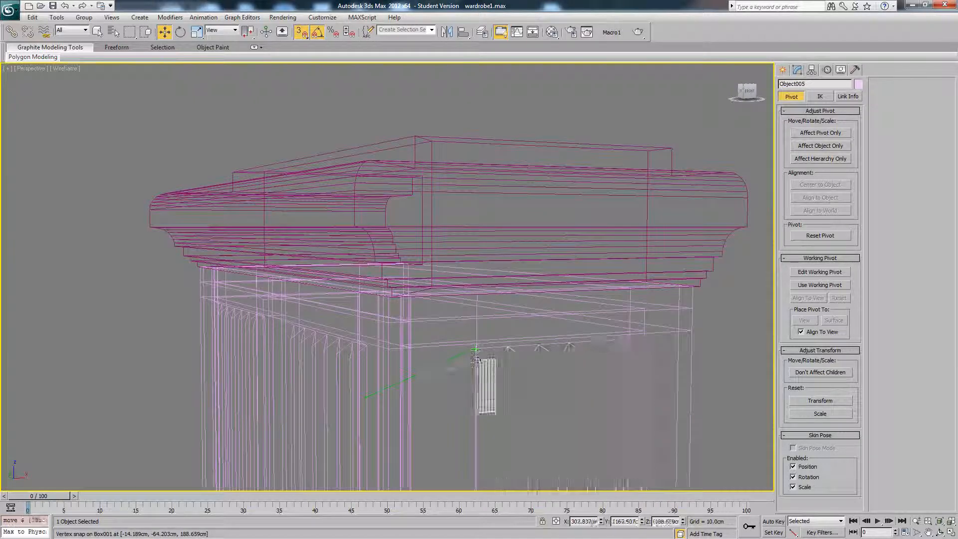
alt+middle_drag(490, 368, 472, 357)
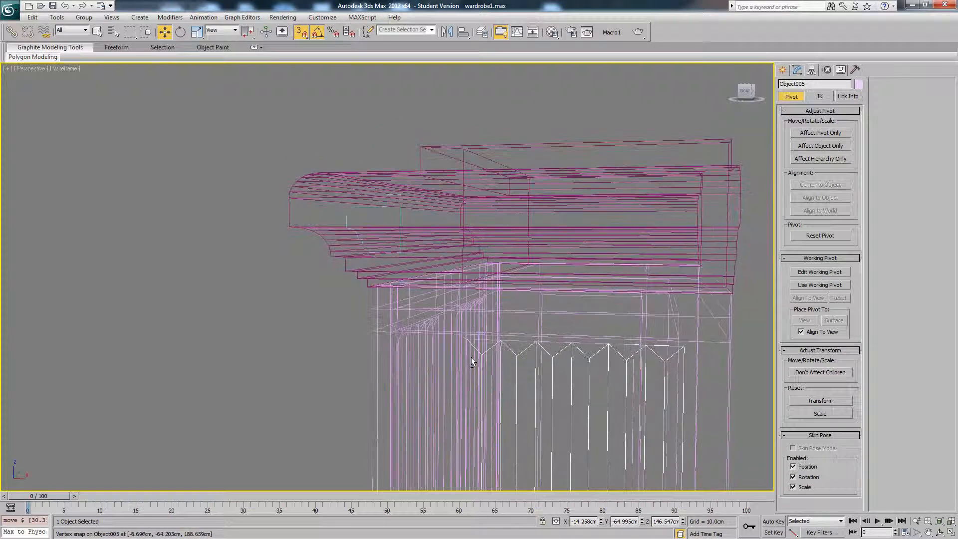
Step: Scale the side panel along X to about 88% to fit the recess width
key(F3)
scroll(475, 352, down, 3)
middle_drag(535, 369, 544, 290)
alt+middle_drag(480, 327, 495, 330)
scroll(499, 330, up, 4)
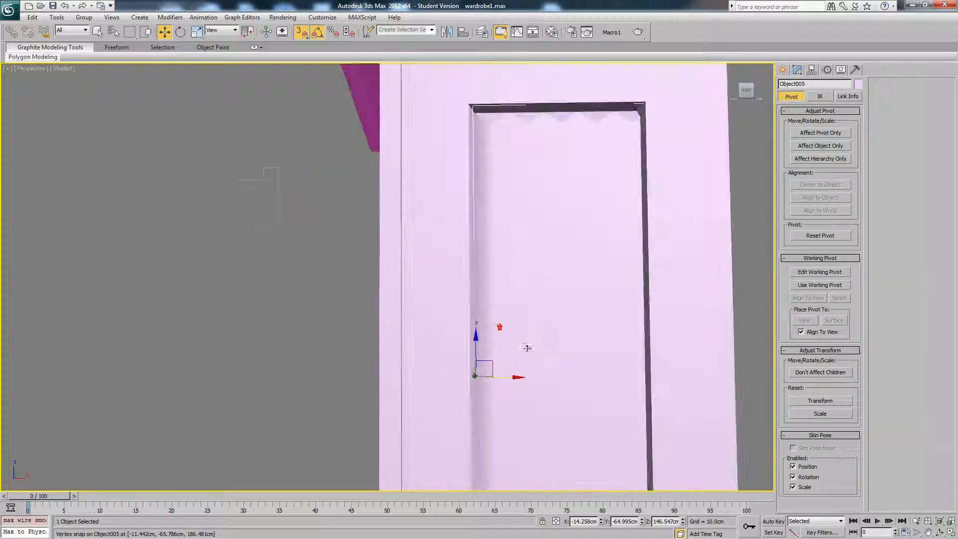
key(r)
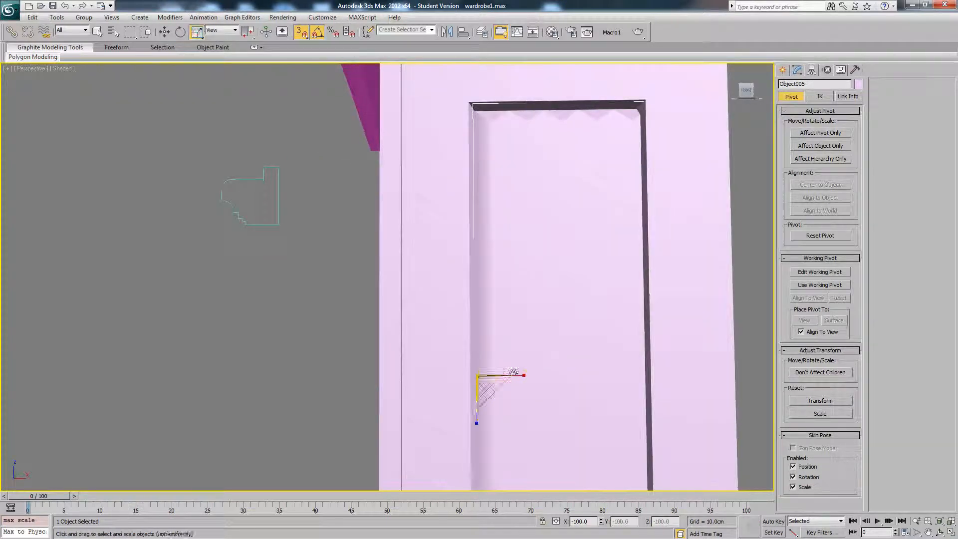
drag(519, 375, 509, 380)
key(F3)
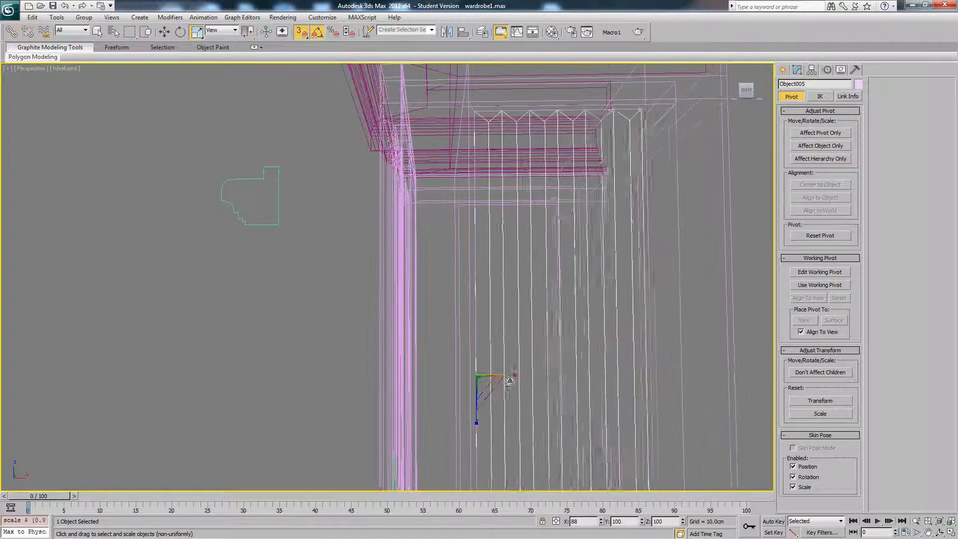
key(F3)
scroll(545, 331, down, 4)
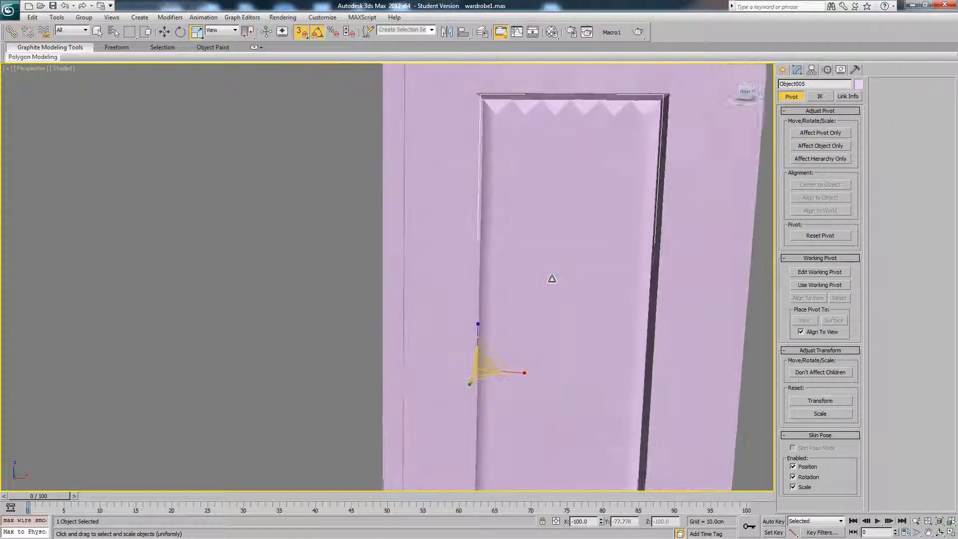
Step: Hide everything except the side panel and the wardrobe body
right_click(557, 333)
click(574, 346)
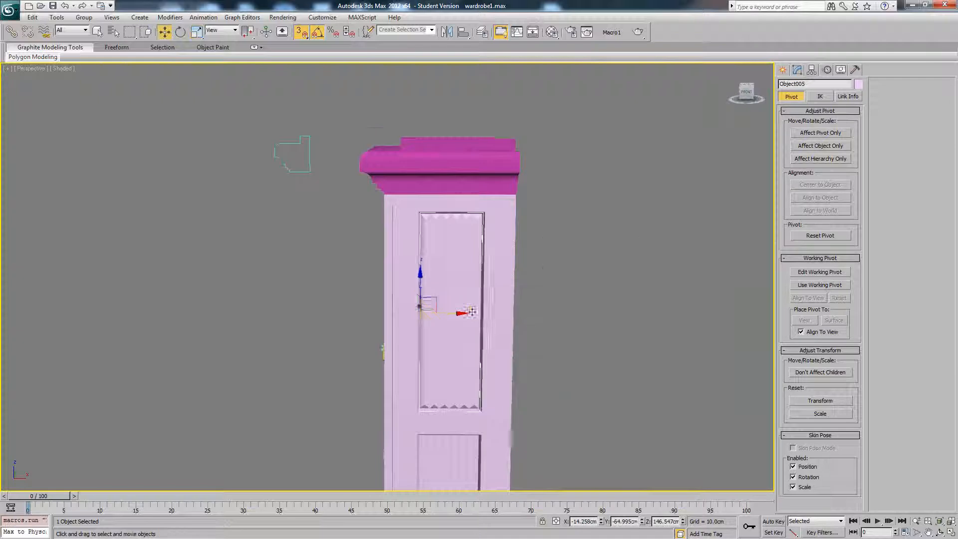
alt+middle_drag(471, 313, 505, 313)
ctrl+click(488, 207)
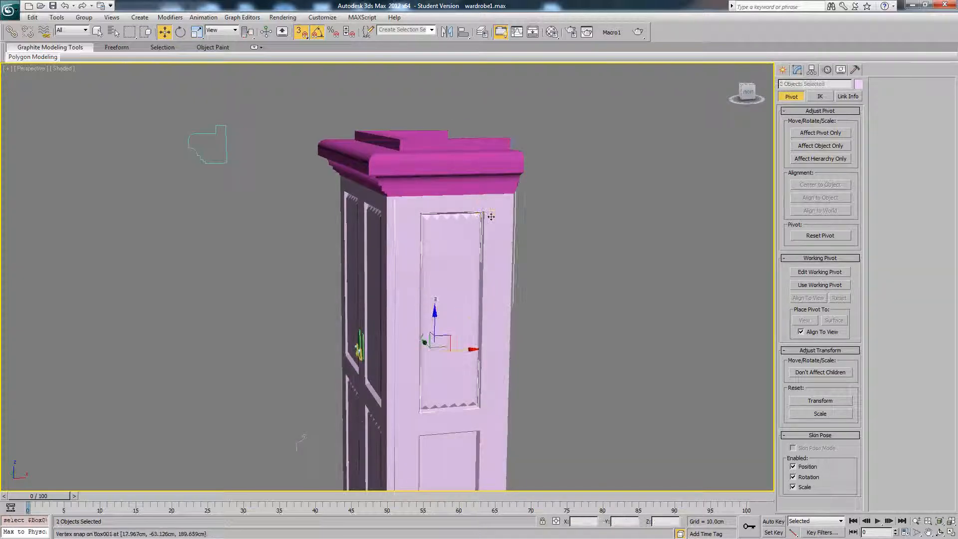
right_click(535, 203)
click(554, 180)
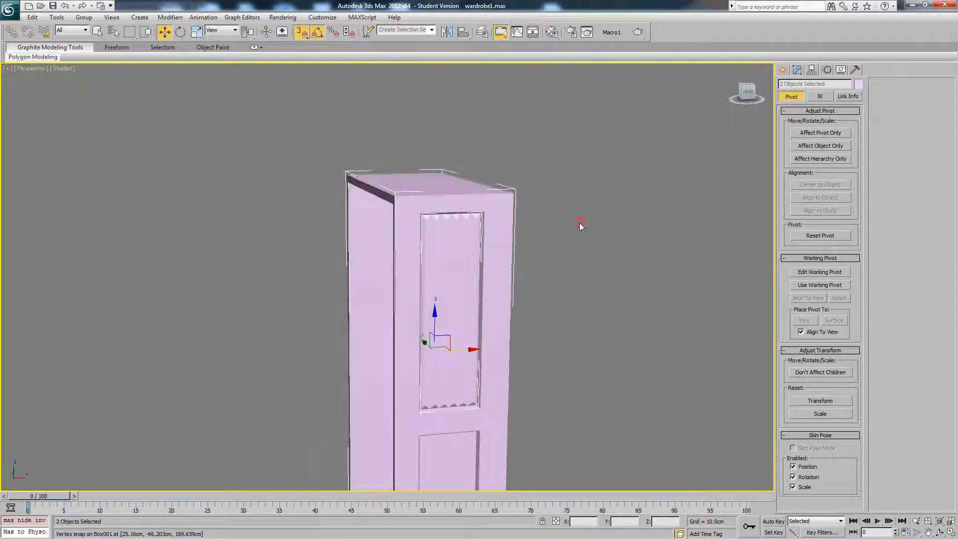
Step: Hide the fluted side panel and select the wardrobe body
click(467, 240)
right_click(482, 237)
click(504, 209)
click(484, 222)
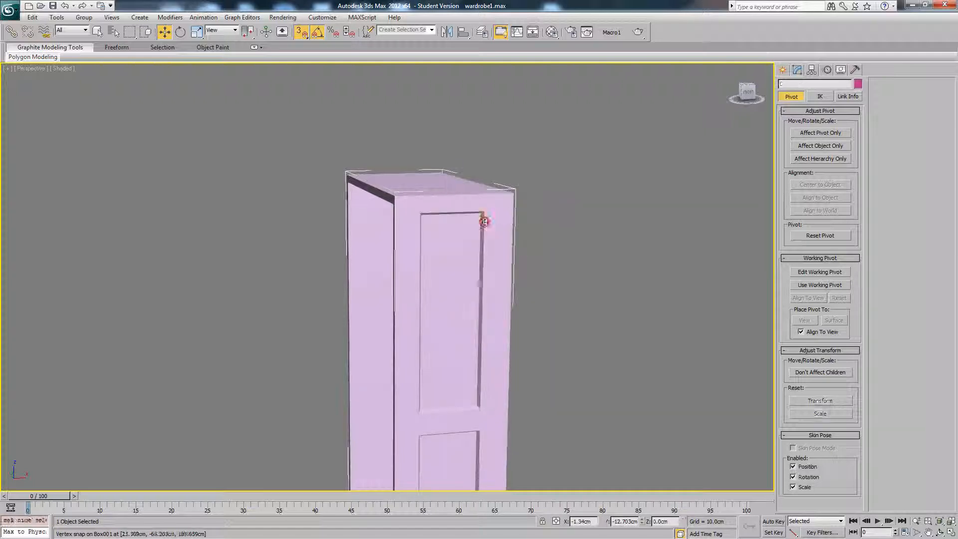
Step: Try to select the two recess polygons on the side of the wardrobe body
click(798, 70)
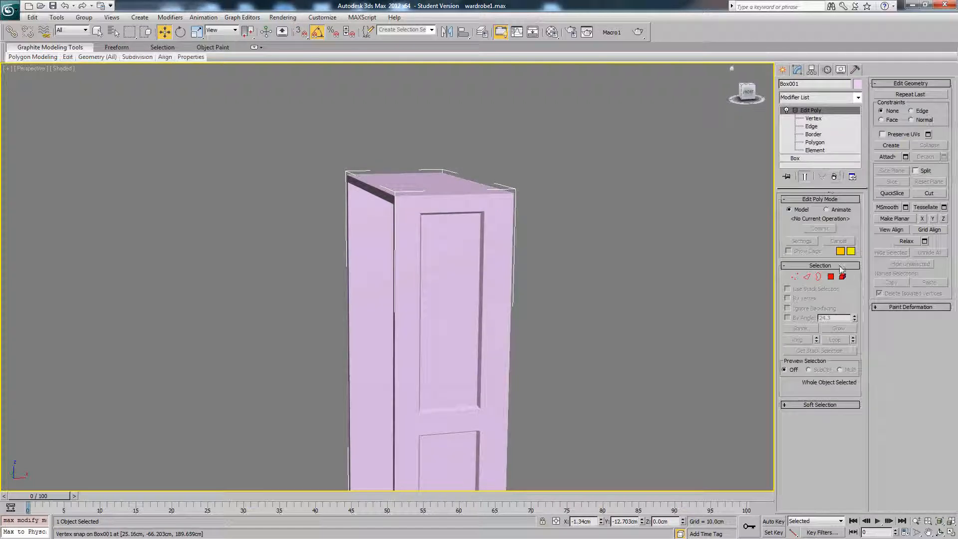
click(831, 277)
click(454, 300)
middle_drag(474, 456, 570, 221)
ctrl+click(475, 320)
Step: Set the wardrobe body's object color to dark blue
click(858, 84)
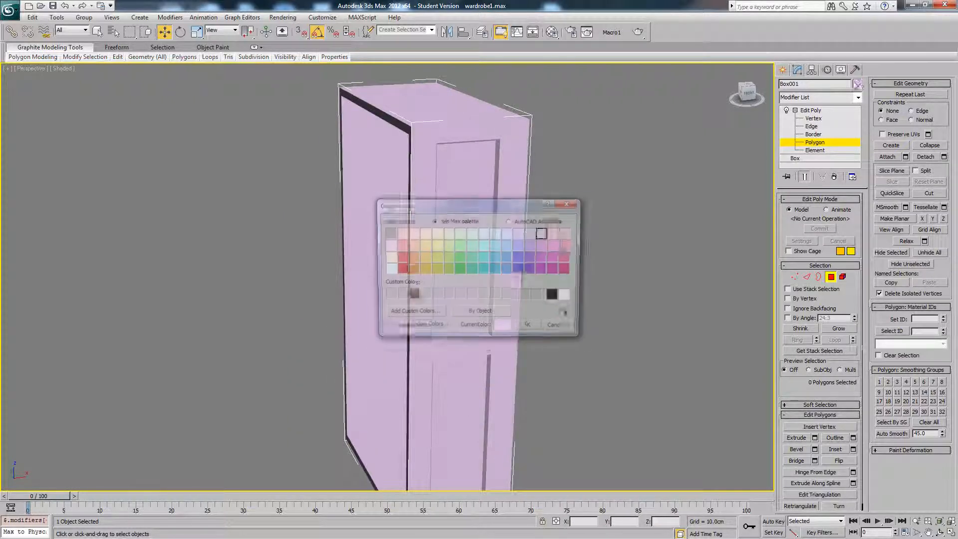
click(518, 269)
click(528, 328)
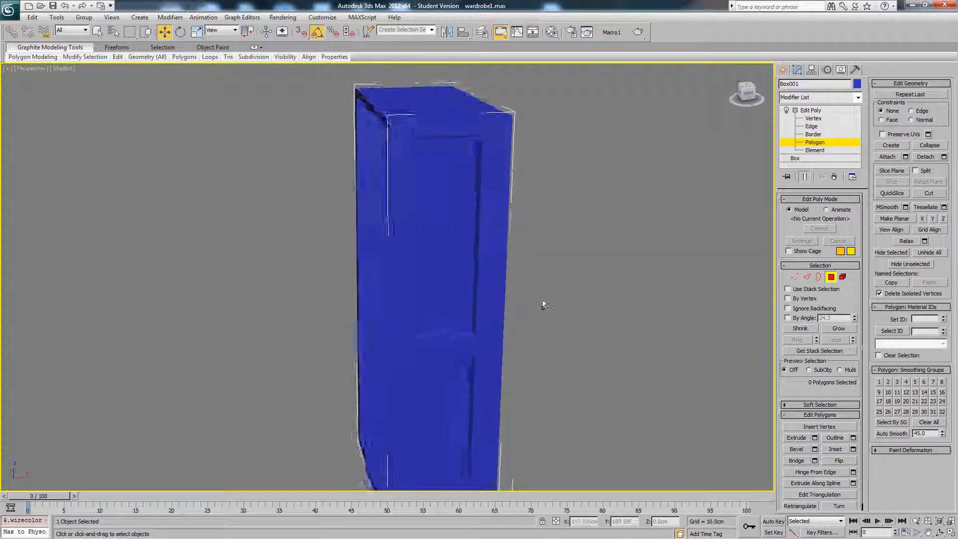
alt+middle_drag(541, 304, 539, 289)
Step: Set the wardrobe body's object color to light blue and unhide all the other objects
click(858, 84)
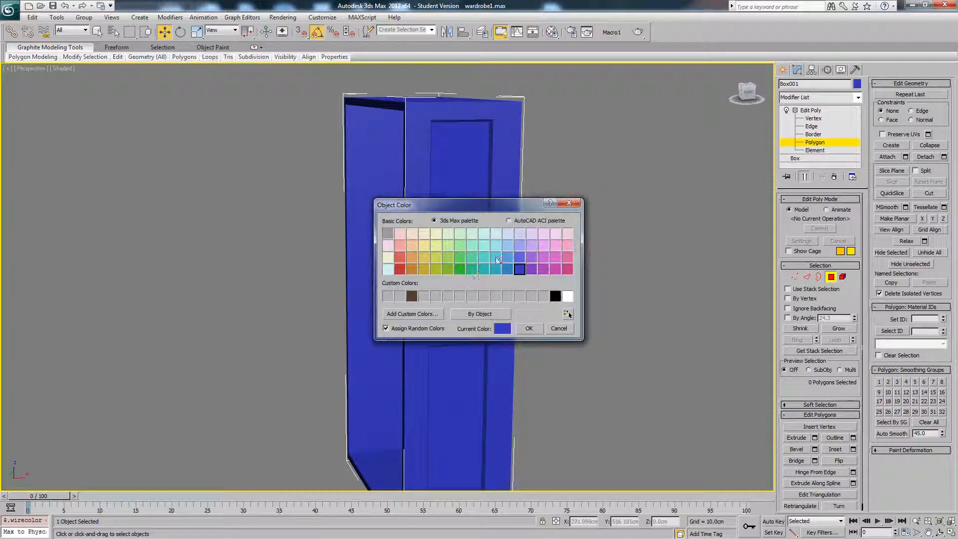
click(531, 329)
alt+middle_drag(540, 304, 581, 270)
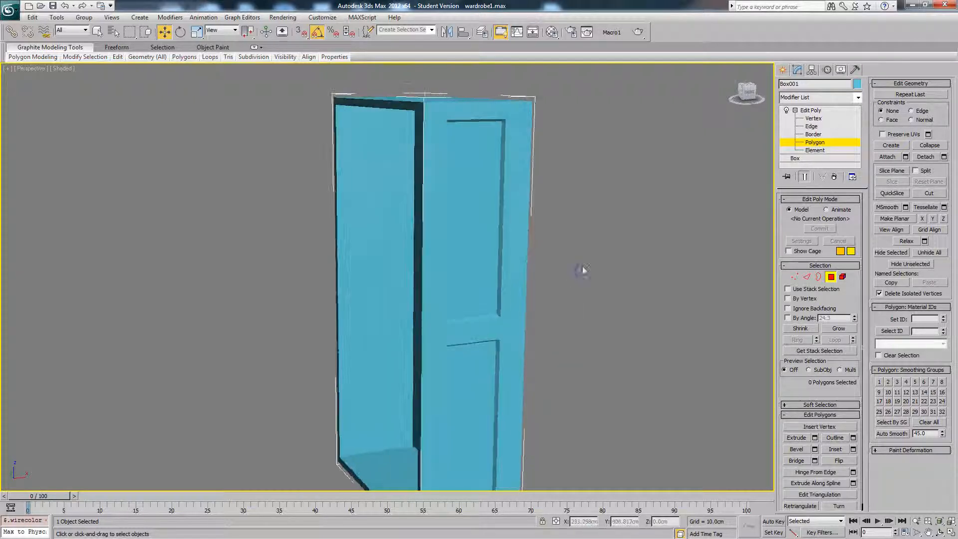
right_click(581, 270)
click(601, 231)
alt+middle_drag(601, 232, 865, 268)
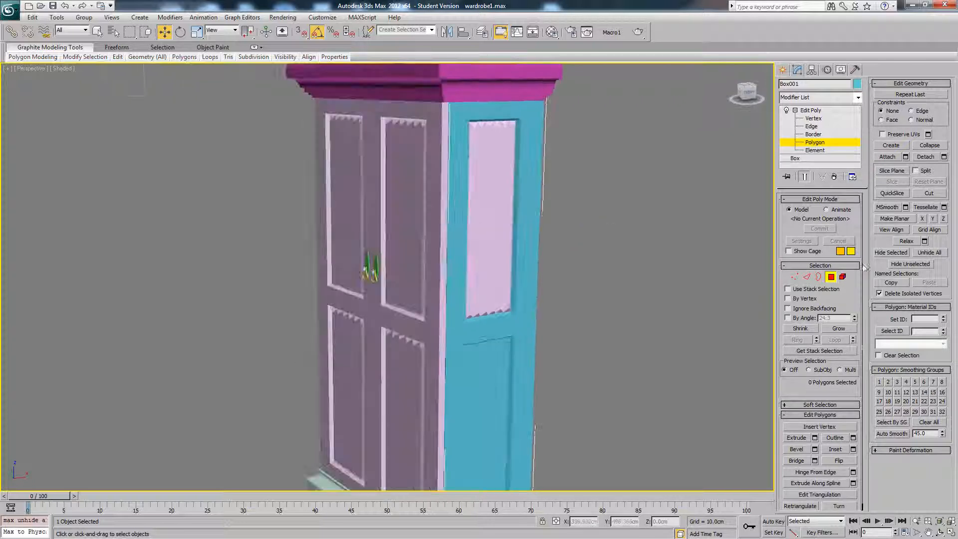
Step: Leave polygon editing on the body and clone the upper side panel down to the lower side recess
click(831, 277)
click(492, 166)
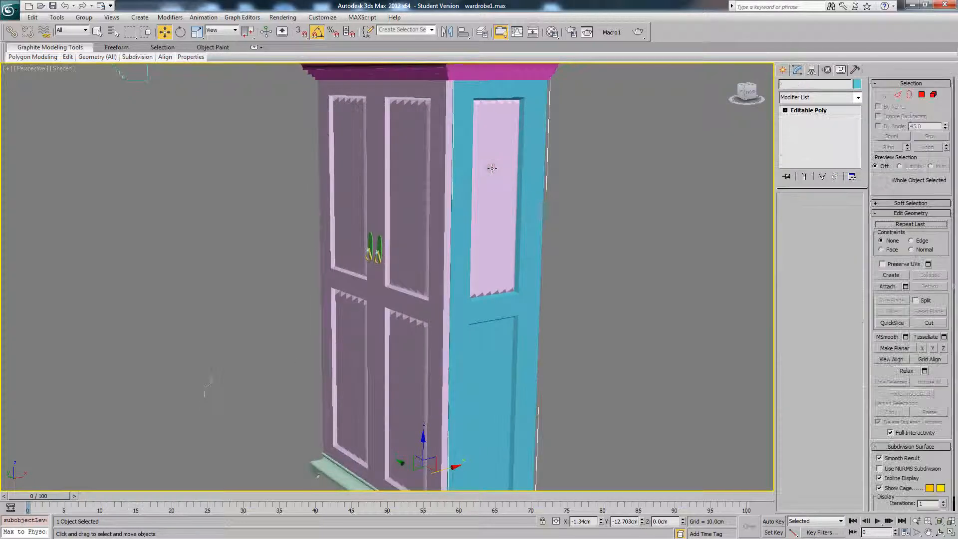
mouse_move(479, 187)
shift+mouse_down()
mouse_move(467, 379)
mouse_move(477, 402)
shift+mouse_up()
click(479, 316)
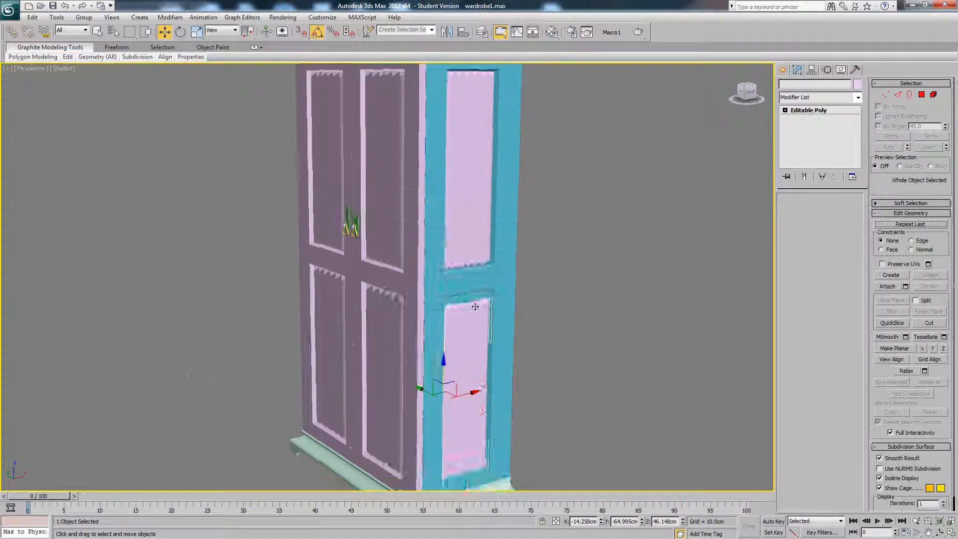
Step: Snap the cloned panel's upper corner to the upper corner of the lower side recess
key(F3)
scroll(473, 308, up, 8)
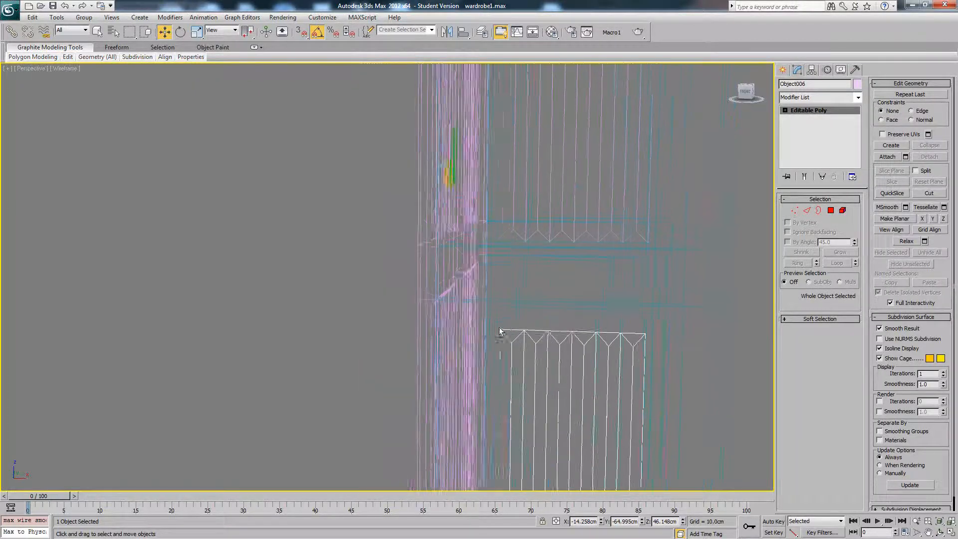
drag(475, 331, 478, 306)
key(F3)
scroll(478, 306, down, 4)
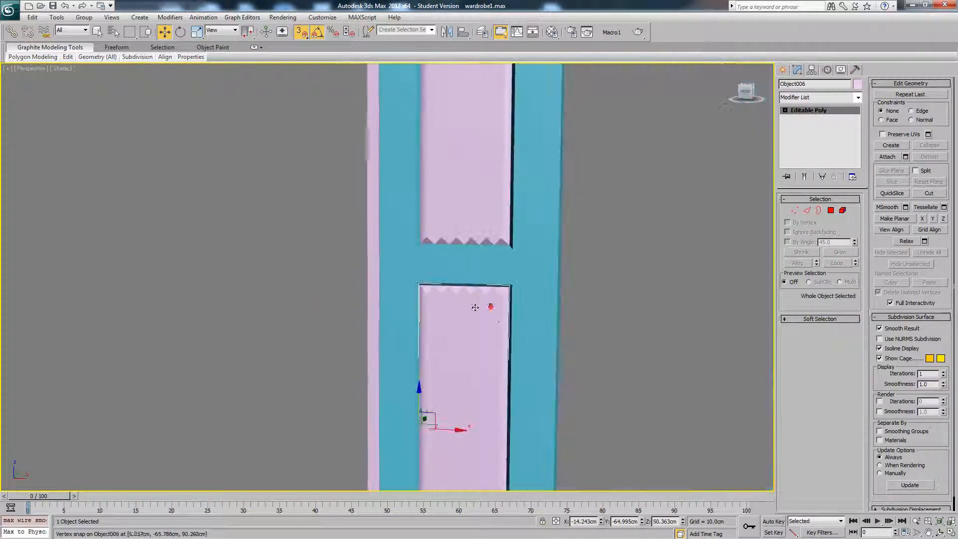
Step: Clone both side panels as instances and place them beside the wardrobe's opposite side
scroll(517, 320, down, 8)
alt+middle_drag(517, 317, 435, 262)
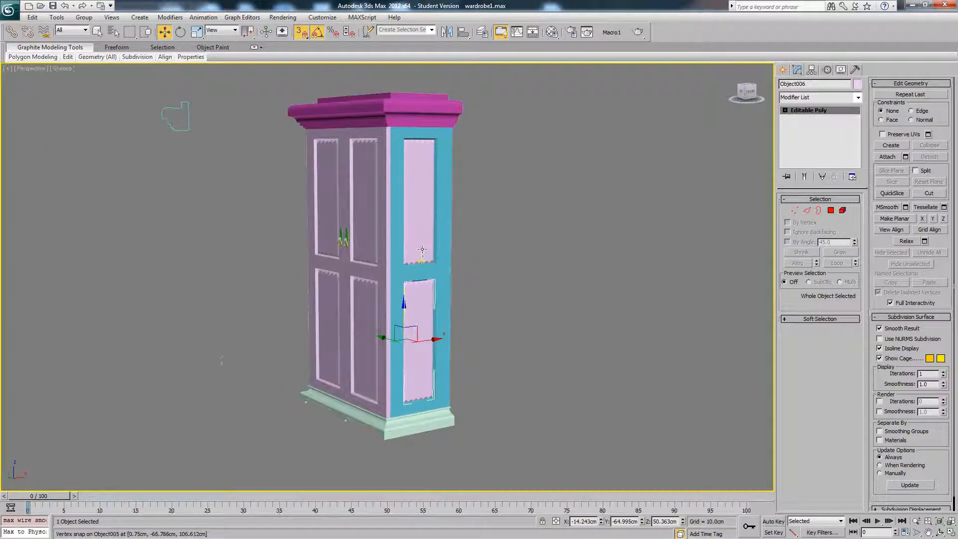
ctrl+click(421, 234)
alt+middle_drag(420, 234, 507, 269)
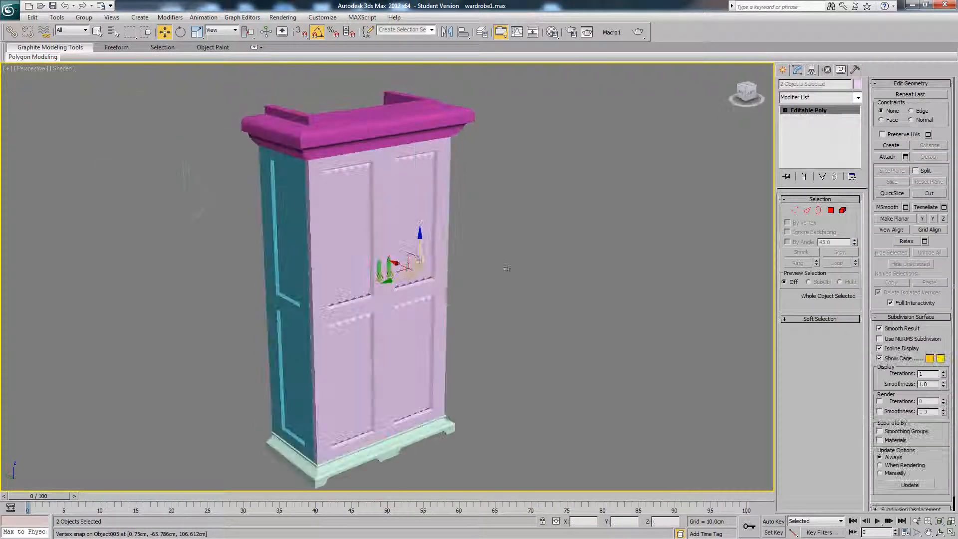
shift+drag(398, 276, 252, 306)
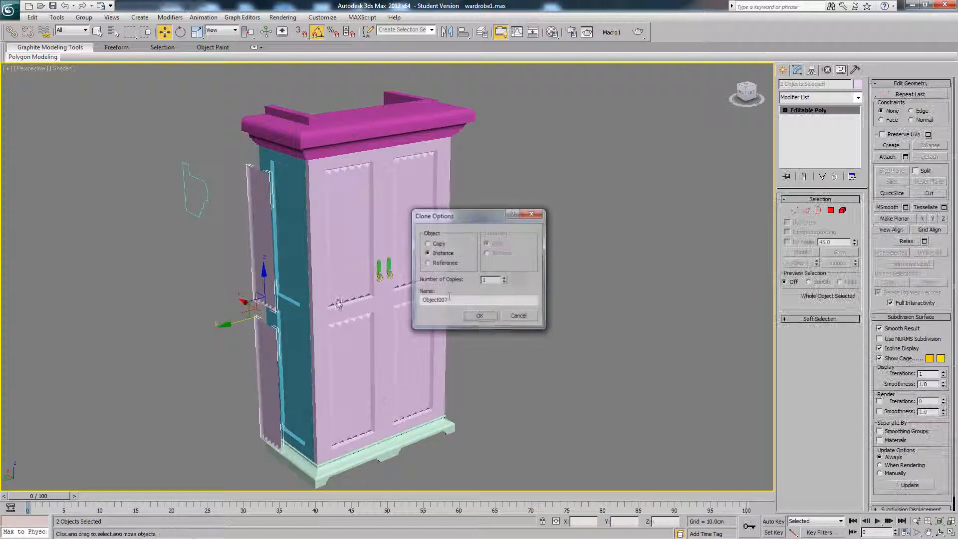
click(465, 316)
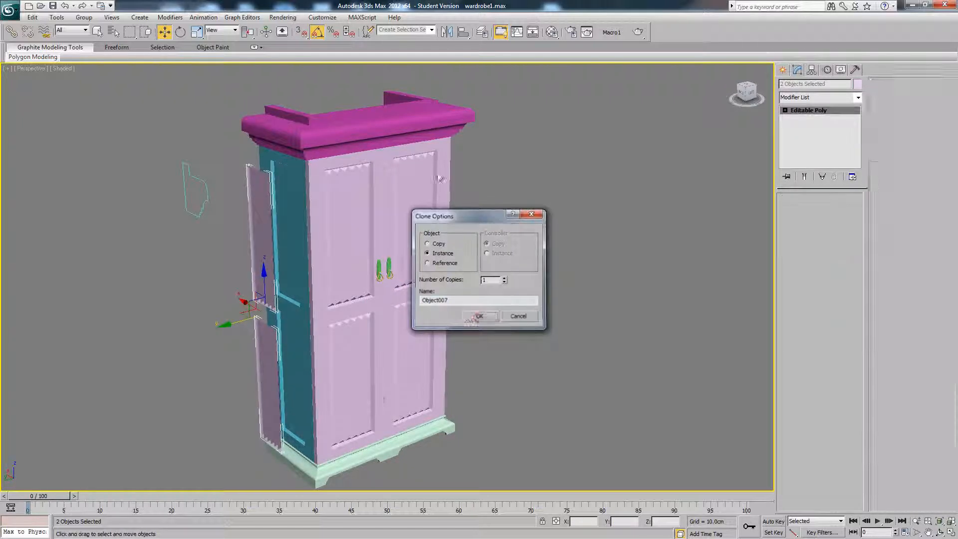
Step: Mirror the two cloned side panels along the Y axis without making another clone
click(447, 31)
click(510, 188)
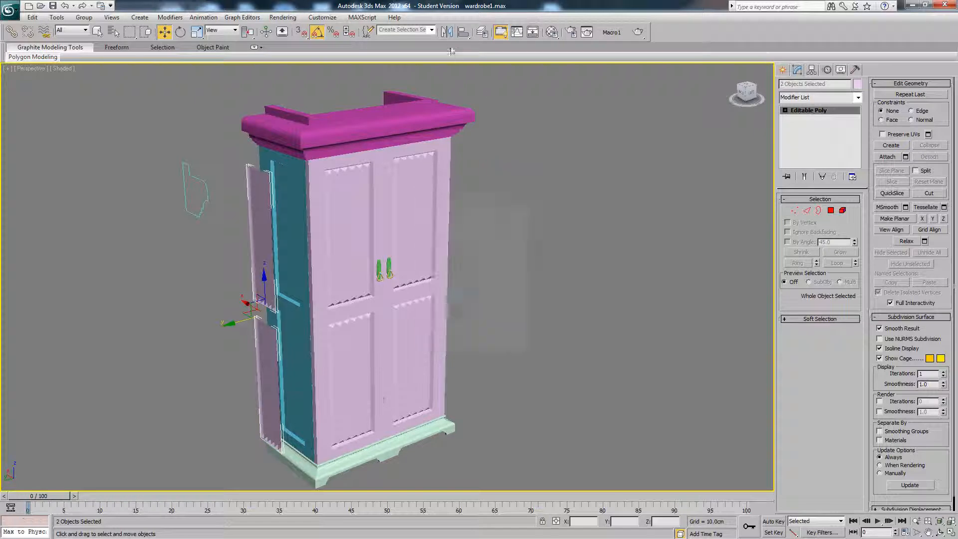
click(446, 32)
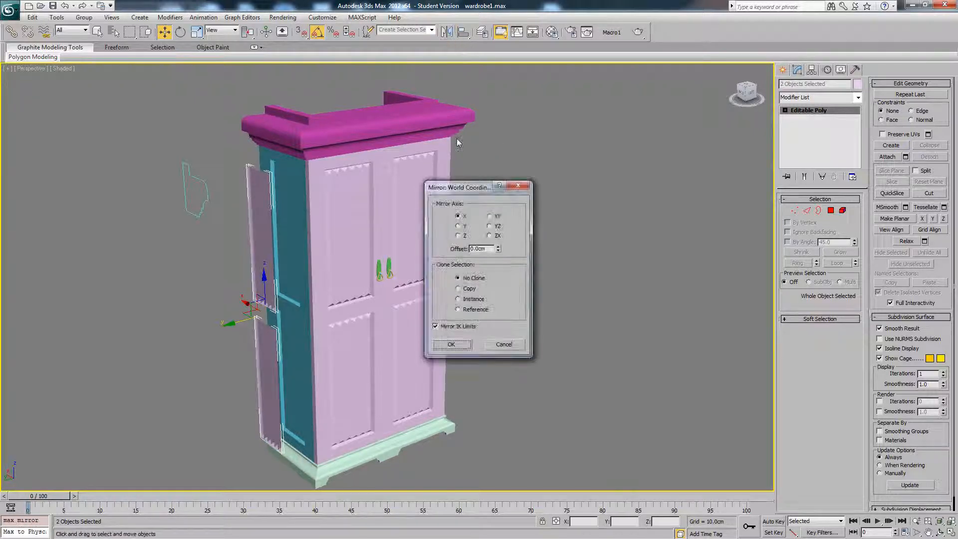
click(459, 227)
click(464, 349)
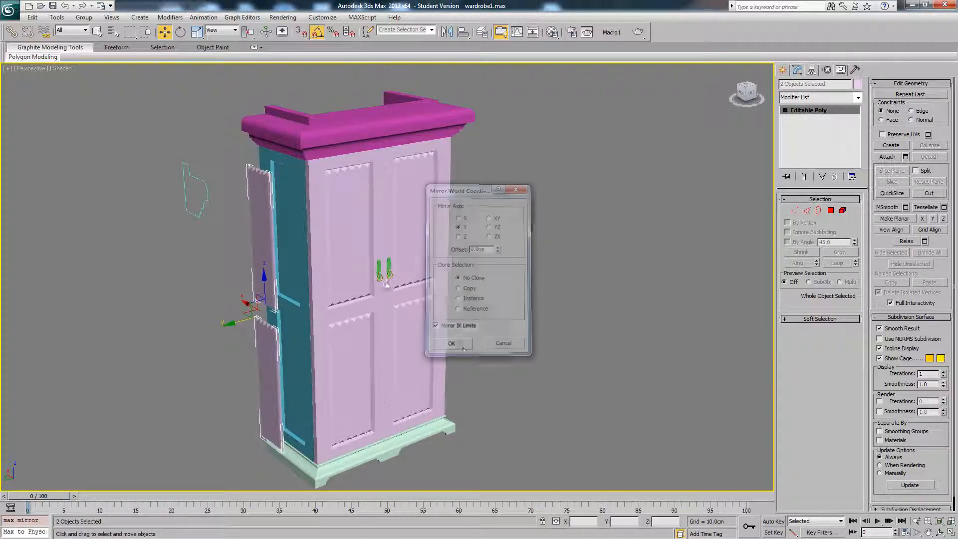
Step: Snap the mirrored panels' upper corner to the recess corner on the opposite side, then clear the selection and turn snapping off
scroll(268, 231, up, 8)
key(F3)
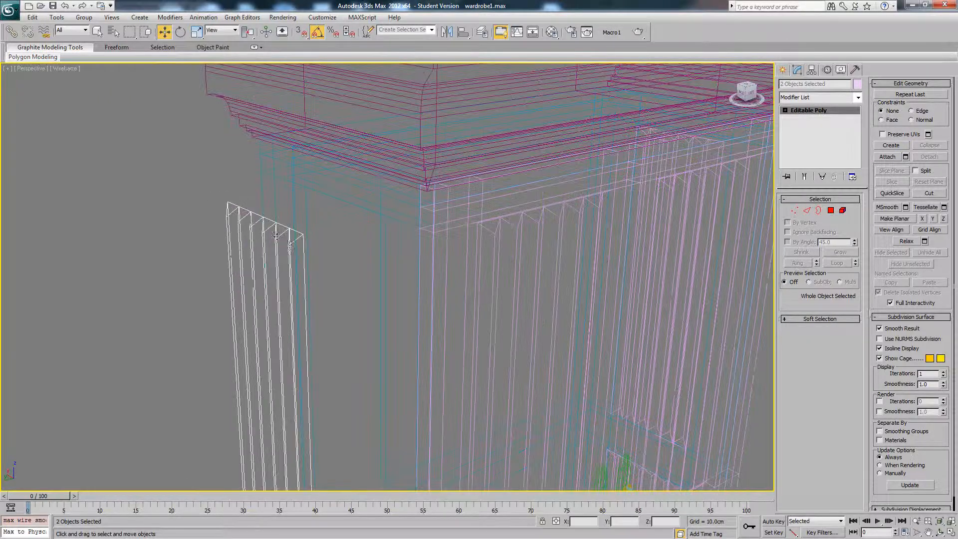
alt+middle_drag(290, 246, 293, 237)
key(s)
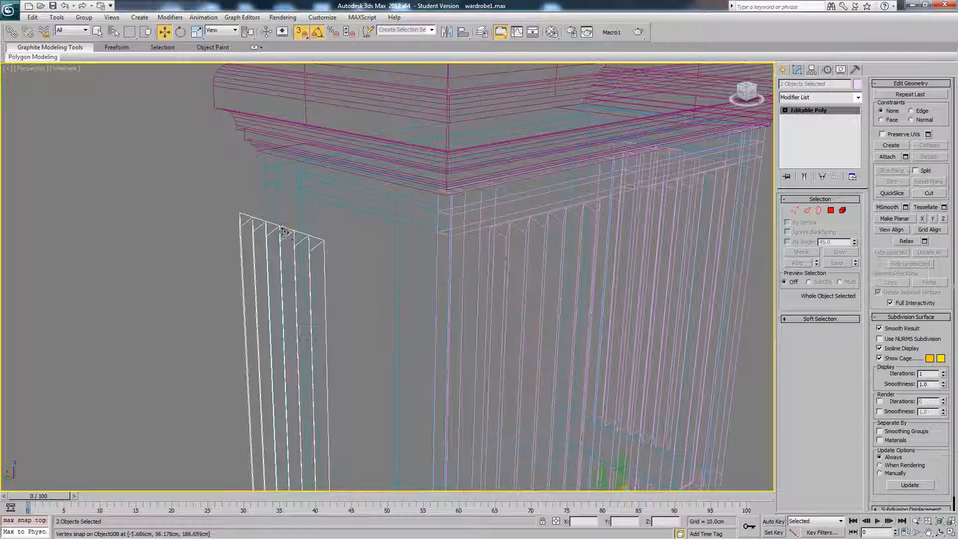
key(F3)
drag(241, 216, 314, 202)
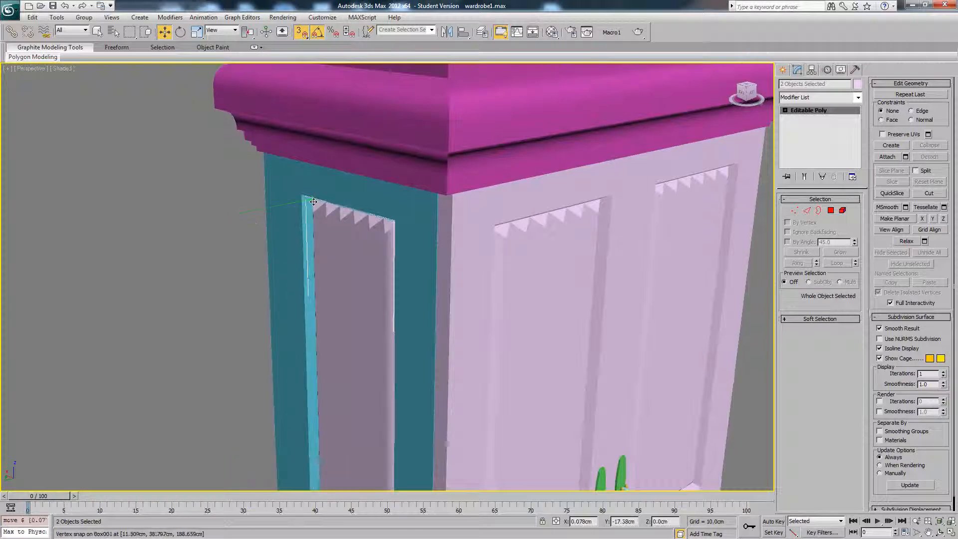
click(208, 183)
key(s)
Step: Examine the fitted fluted panels on the wardrobe's doors and sides from several angles
key(z)
alt+middle_drag(208, 182, 448, 285)
scroll(460, 283, up, 3)
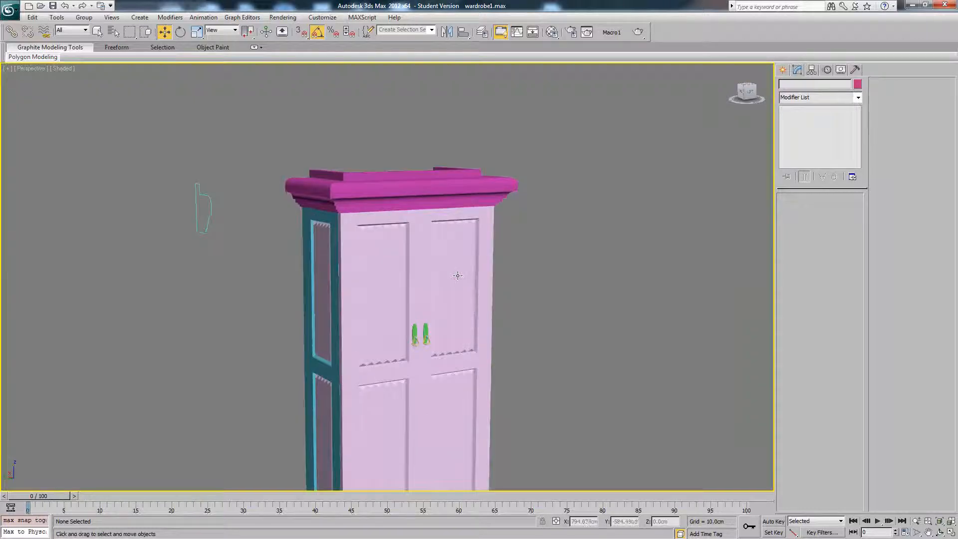
alt+middle_drag(448, 293, 422, 260)
middle_drag(394, 308, 430, 219)
scroll(432, 264, up, 3)
scroll(435, 263, down, 3)
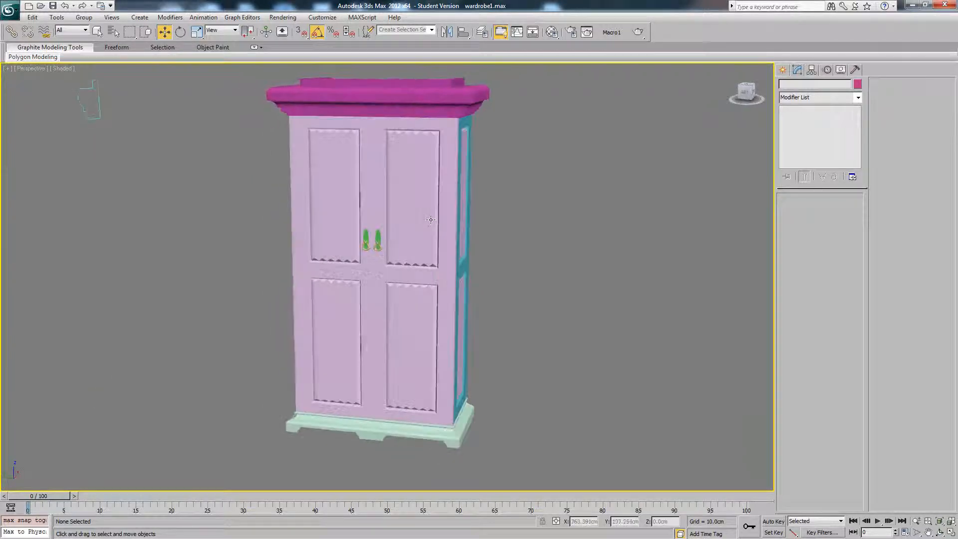
Step: Show edged faces and group the right-hand door with its handle parts under the name door
click(377, 245)
scroll(379, 242, up, 8)
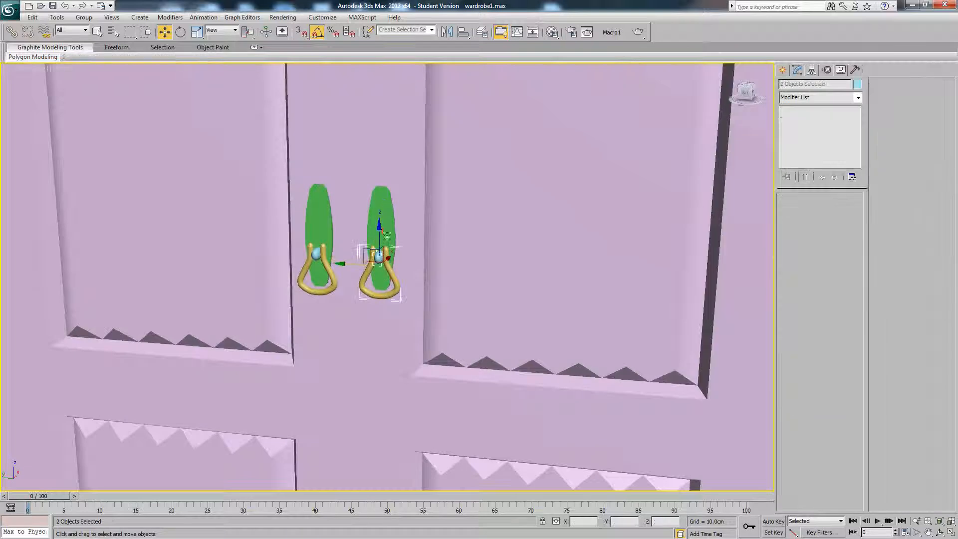
scroll(395, 212, down, 8)
key(F4)
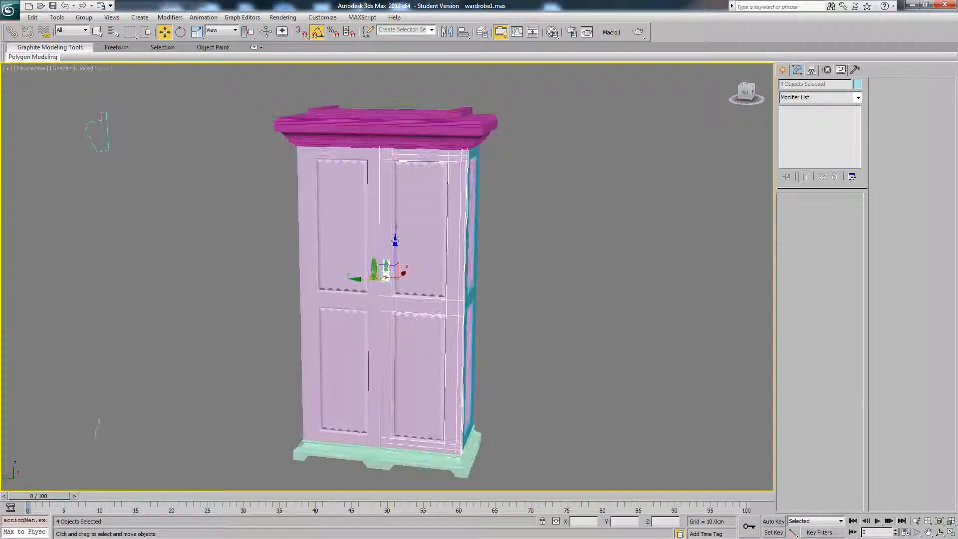
mouse_move(446, 251)
alt+middle_down()
mouse_move(433, 252)
mouse_move(442, 253)
alt+middle_up()
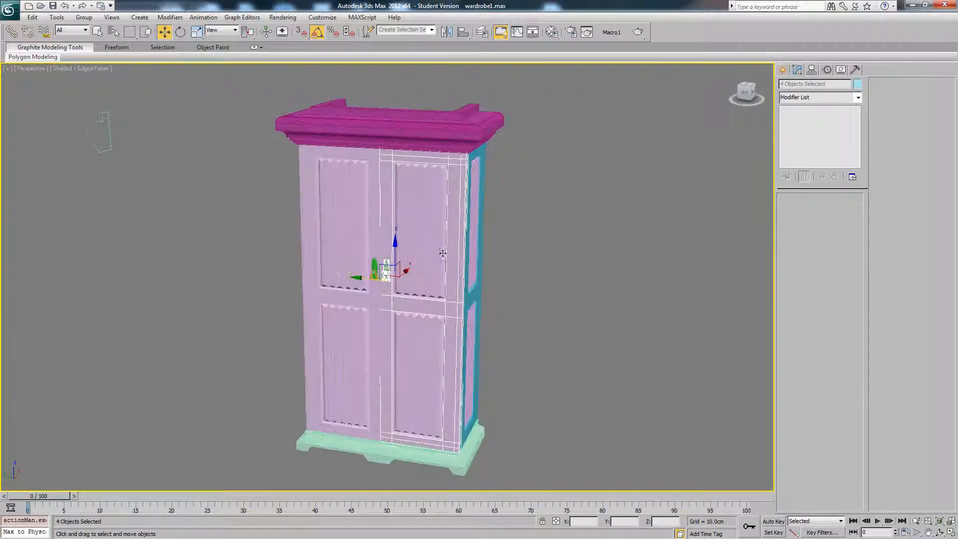
click(84, 18)
click(96, 29)
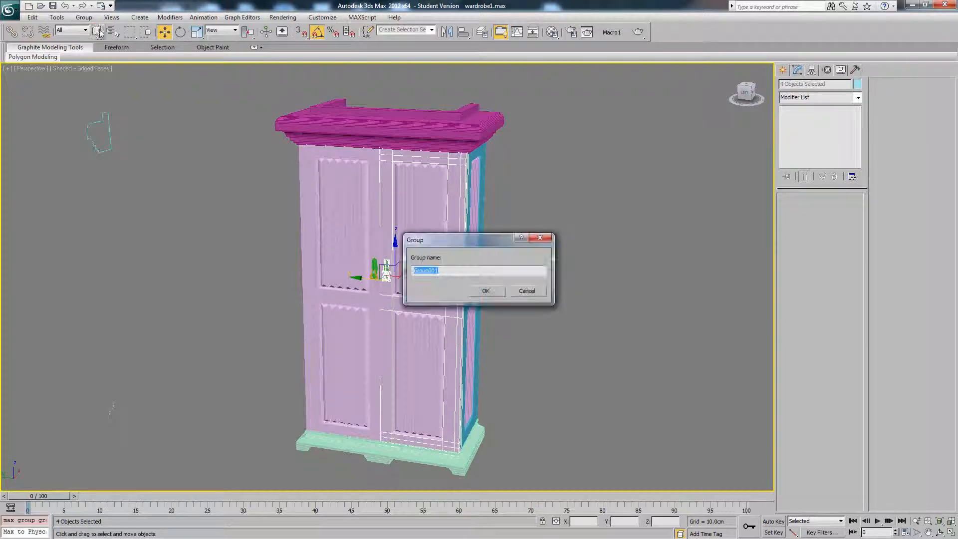
text(doo)
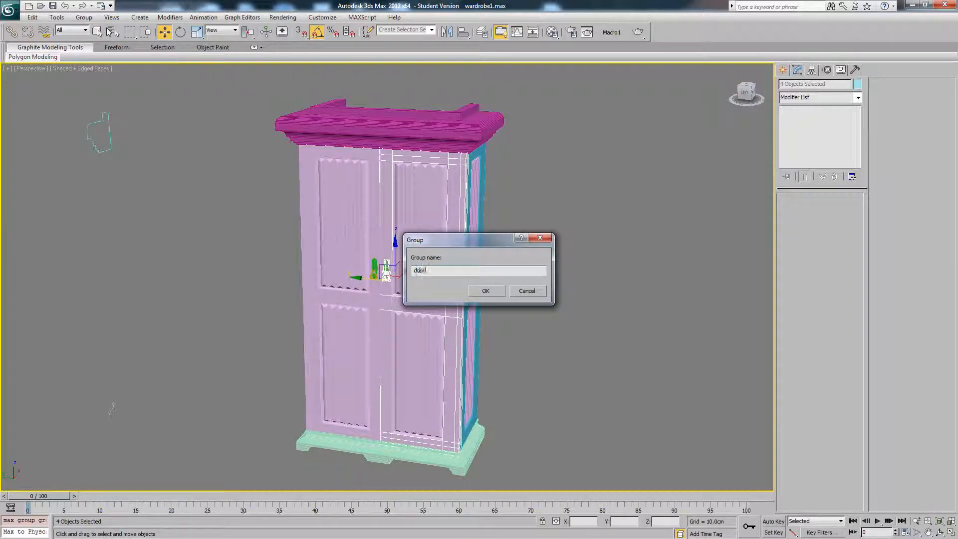
text(r)
key(Return)
Step: Group the left-hand door with its handle parts under the name door2
scroll(356, 250, up, 5)
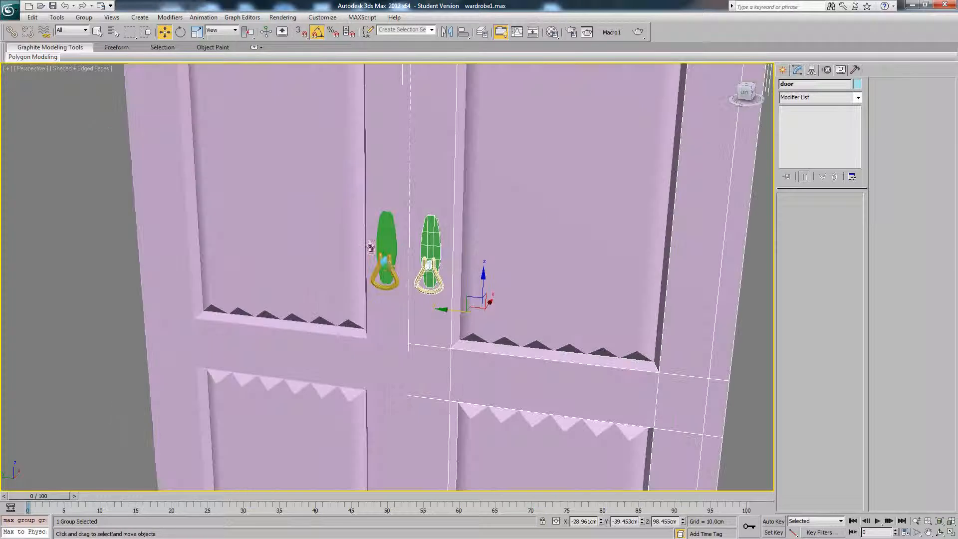
click(385, 262)
ctrl+click(385, 234)
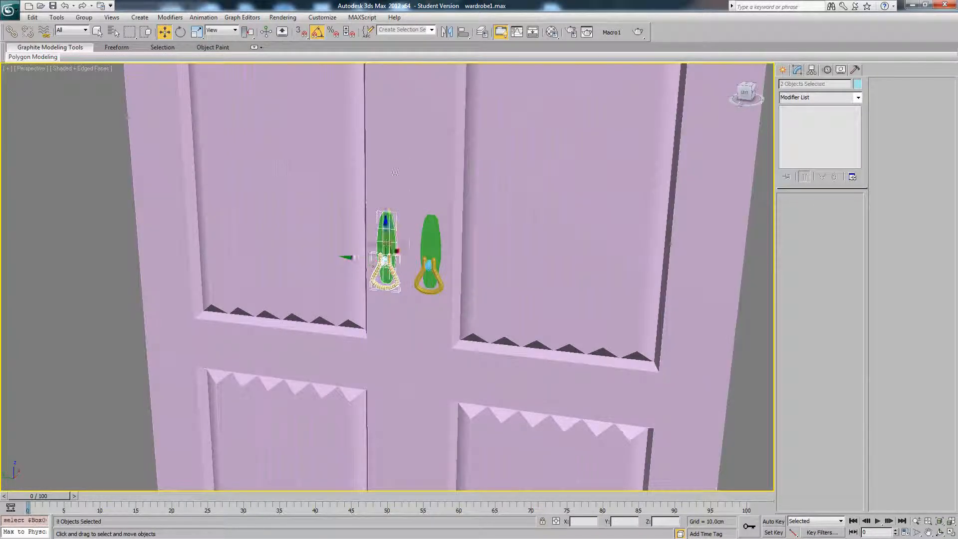
click(84, 18)
click(87, 28)
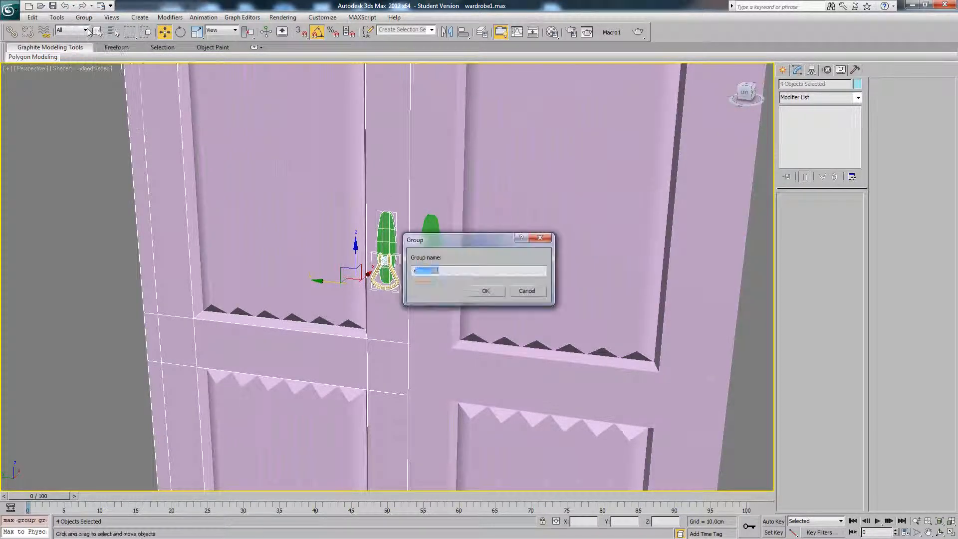
key(Return)
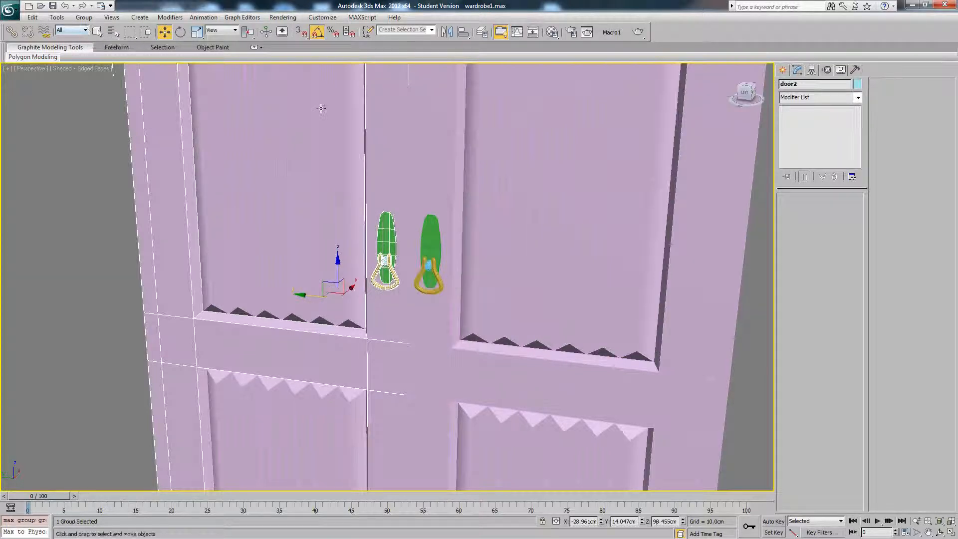
scroll(390, 275, down, 10)
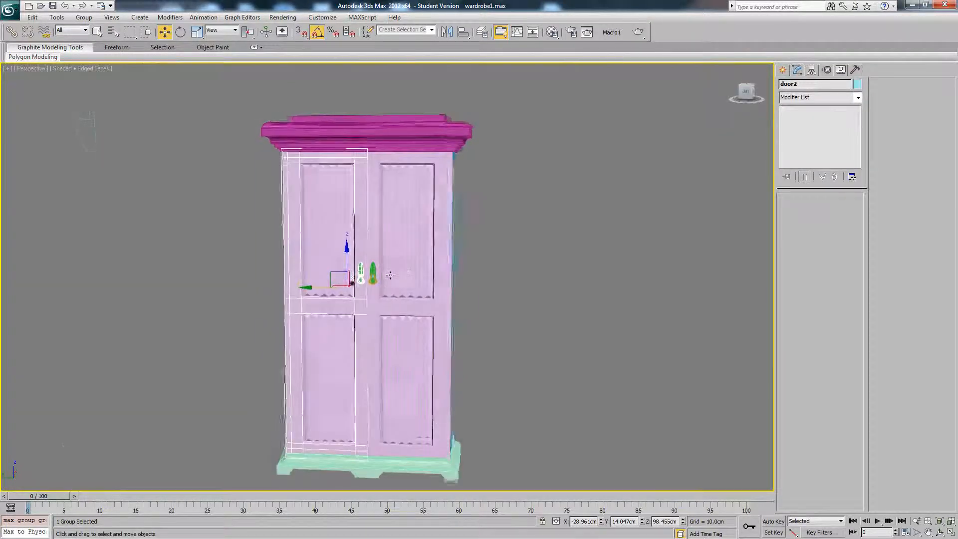
alt+middle_drag(389, 275, 401, 283)
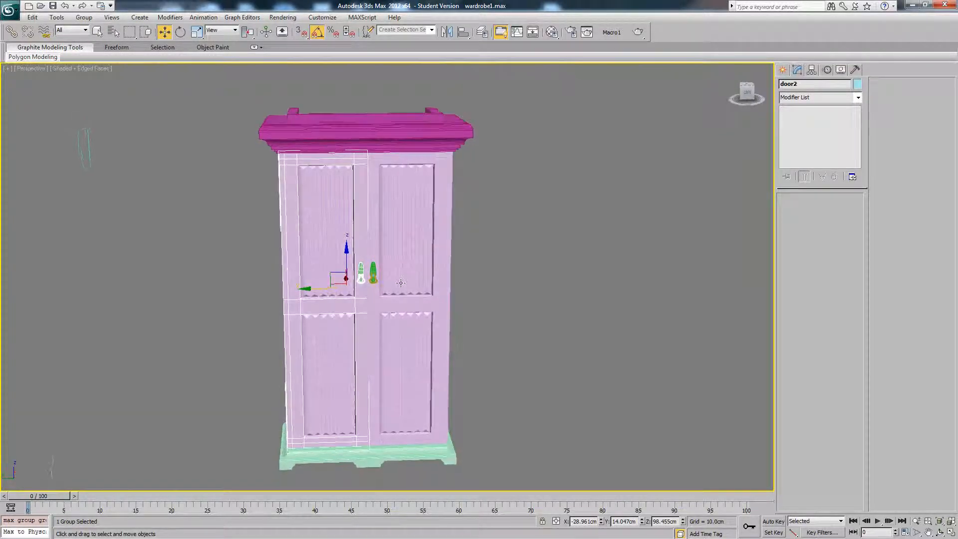
right_click(420, 266)
click(413, 269)
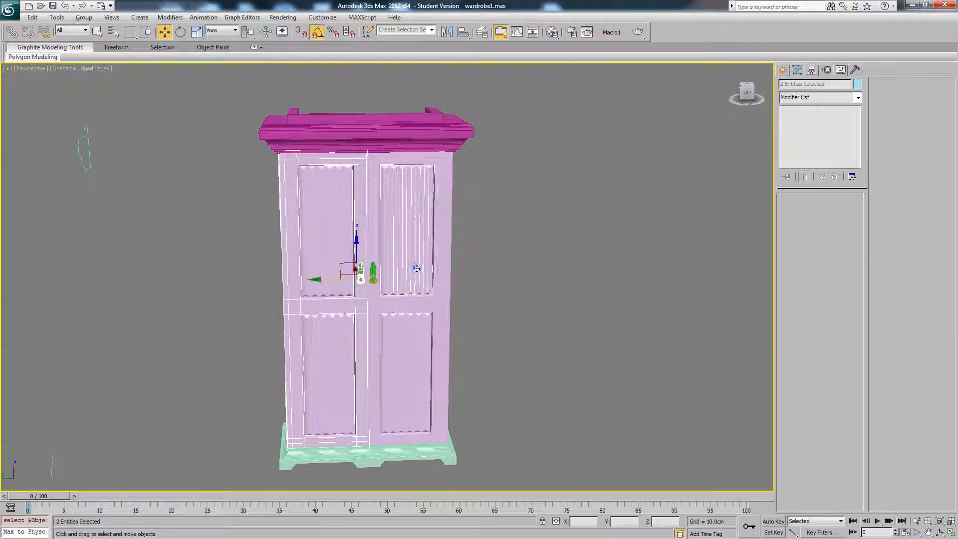
click(505, 316)
click(438, 298)
Step: Attach the right-hand door's upper and lower fluted panels to the door group, then test-move the group and undo the move
click(410, 272)
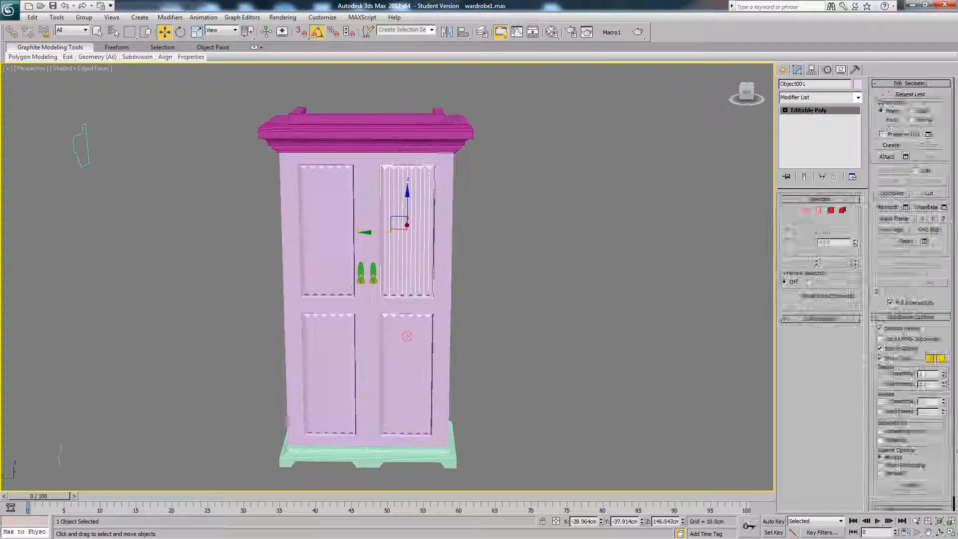
ctrl+click(408, 337)
click(84, 17)
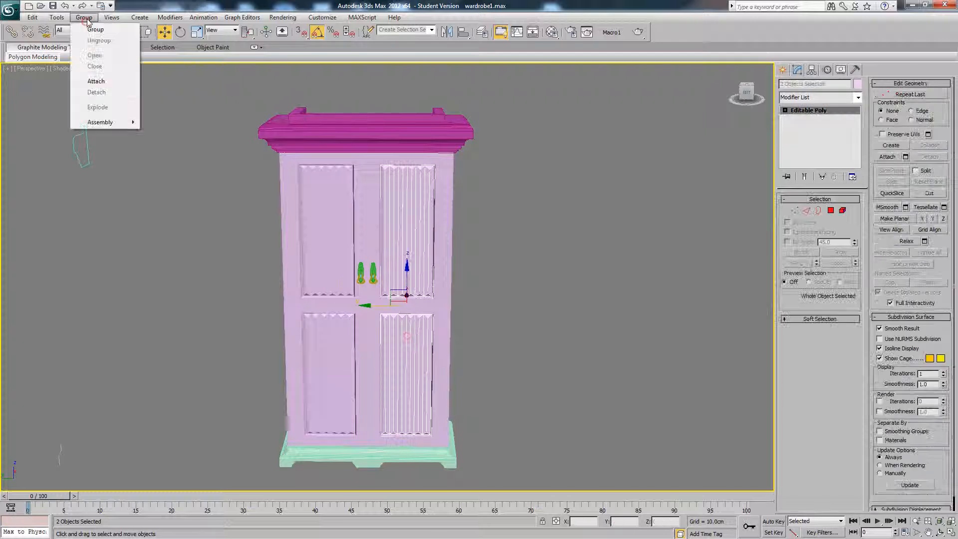
click(97, 82)
click(443, 175)
key(w)
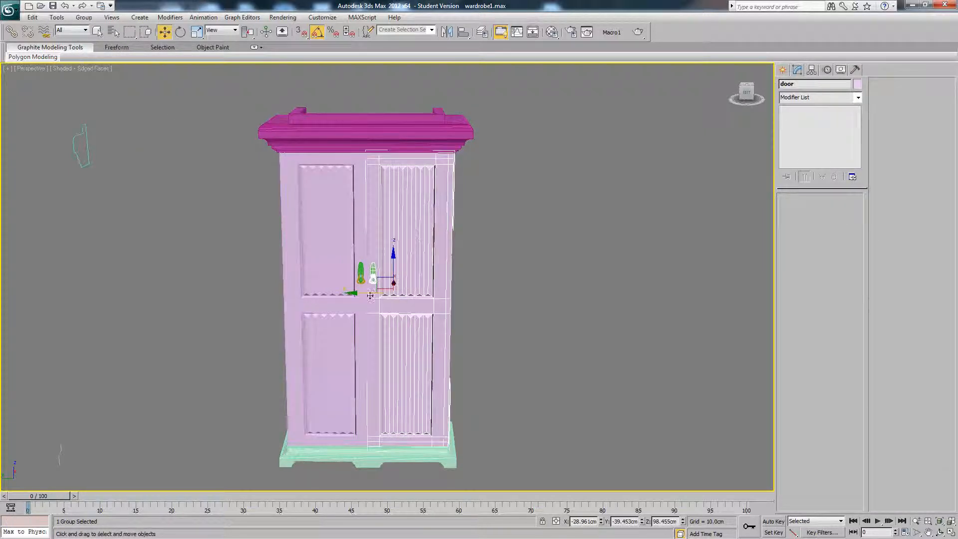
drag(370, 293, 554, 306)
key(ctrl+z)
Step: Attach the left-hand door's two fluted panels to the door2 group, then test-move that group and undo the move
click(322, 264)
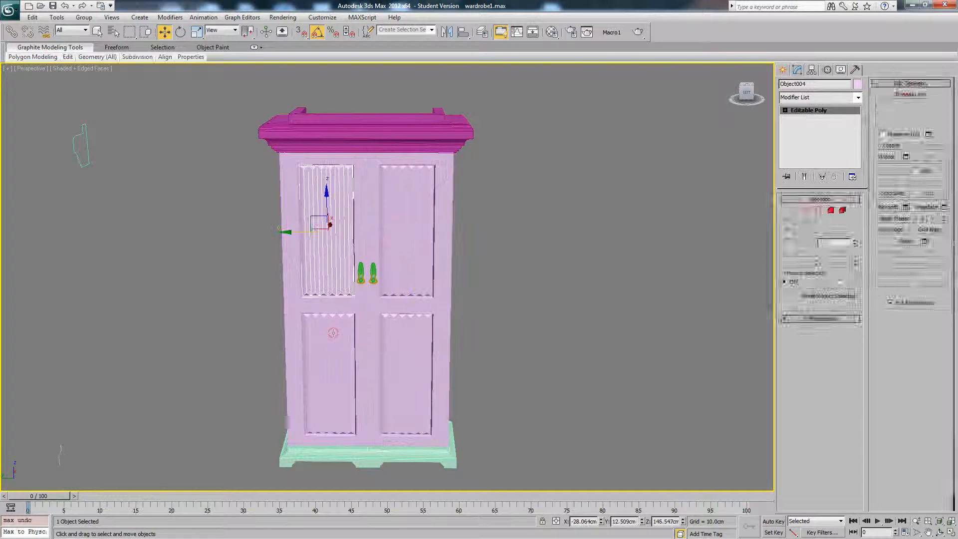
ctrl+click(333, 333)
click(84, 17)
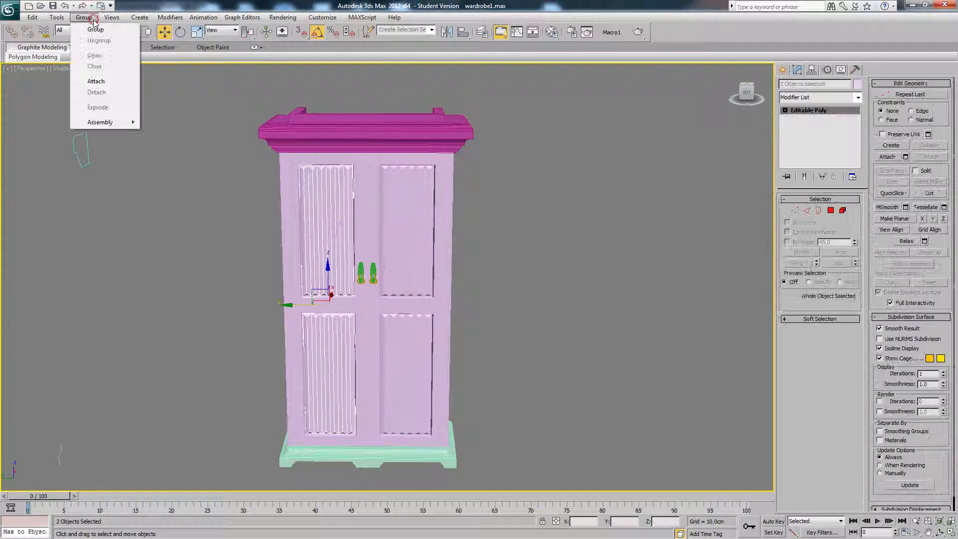
click(97, 82)
click(359, 164)
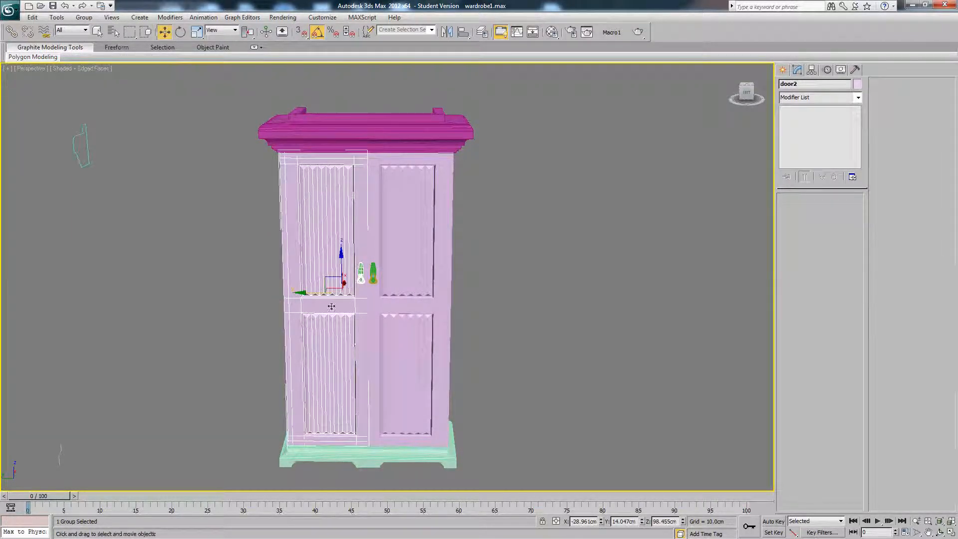
drag(320, 295, 232, 292)
key(ctrl+z)
Step: Show the right-hand door group alone in a wireframe top view by hiding all unselected objects
middle_drag(404, 299, 407, 259)
click(407, 259)
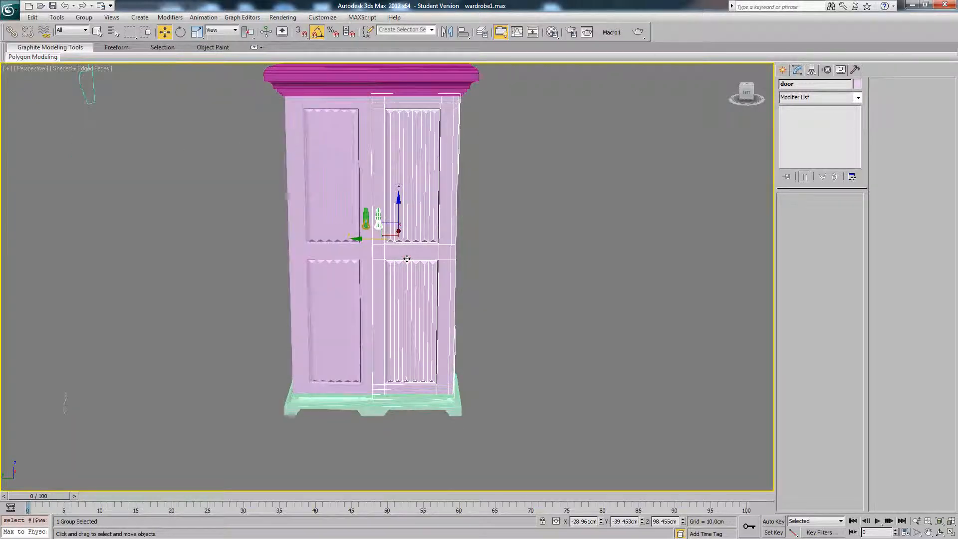
key(l)
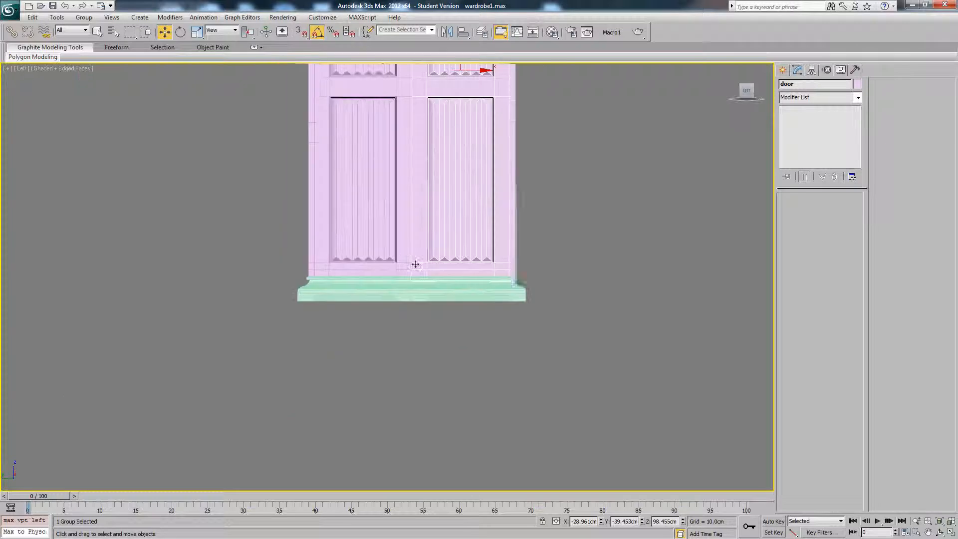
middle_drag(415, 265, 415, 405)
scroll(522, 135, up, 4)
key(F3)
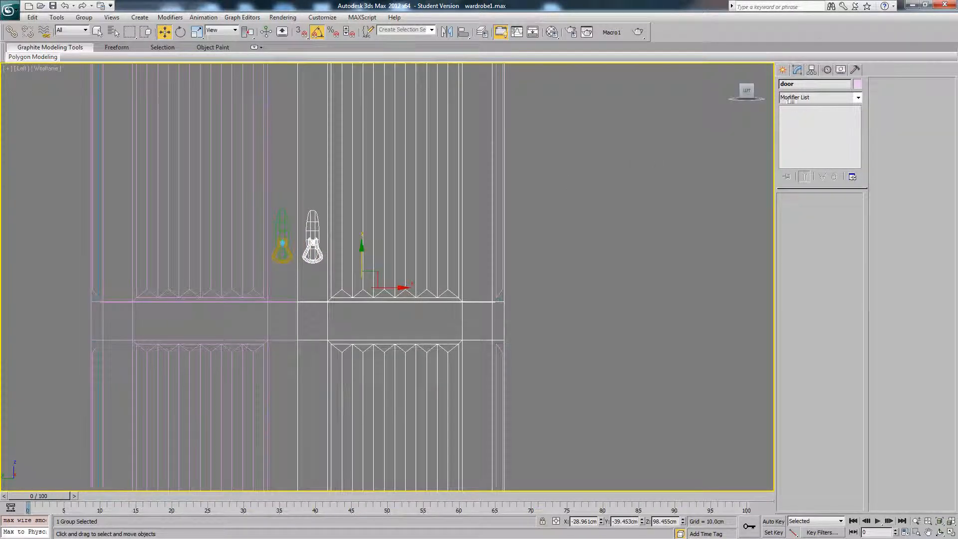
middle_drag(520, 230, 538, 199)
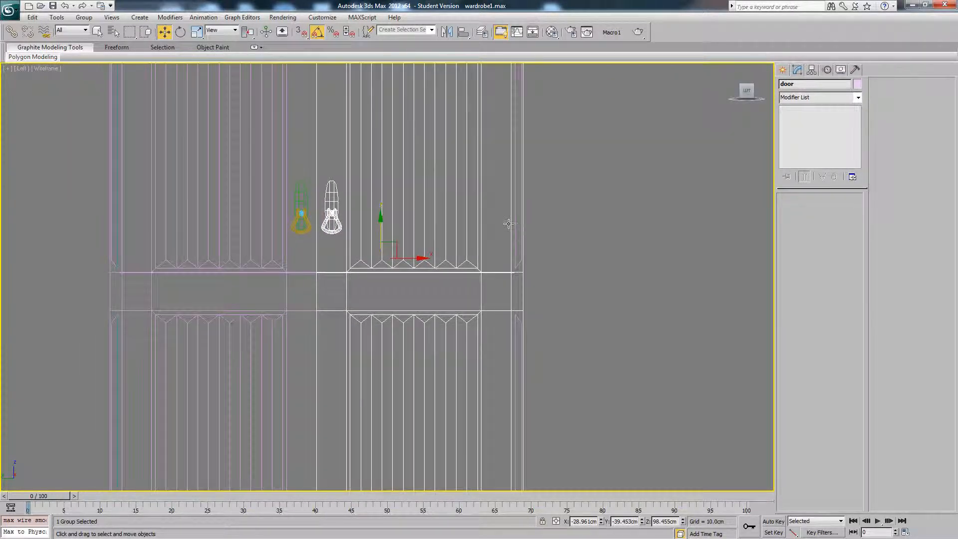
key(t)
right_click(452, 225)
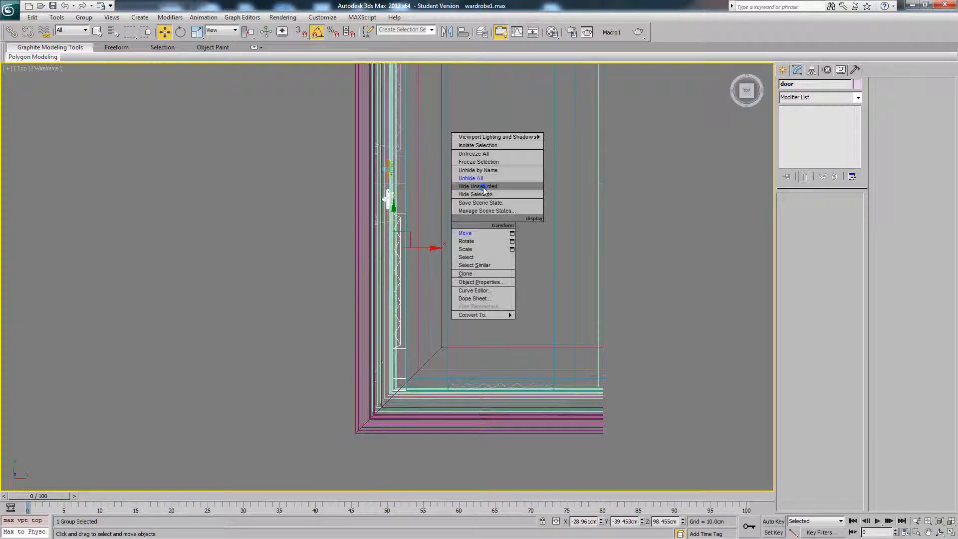
click(479, 186)
Step: Move only the pivot of the right-hand door group to the back corner of its outer, hinge-side edge
click(814, 71)
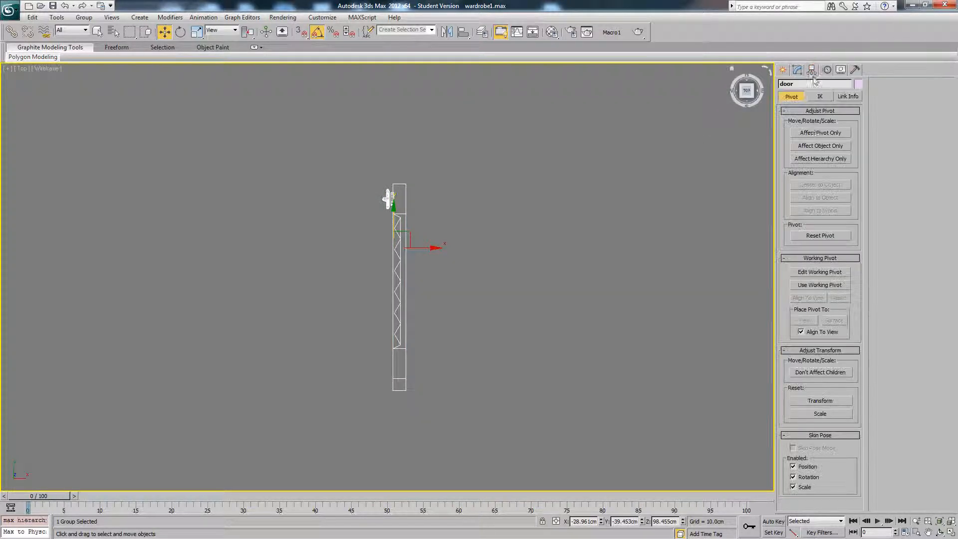
click(811, 134)
drag(427, 283, 427, 391)
middle_drag(426, 388, 407, 292)
scroll(403, 289, up, 8)
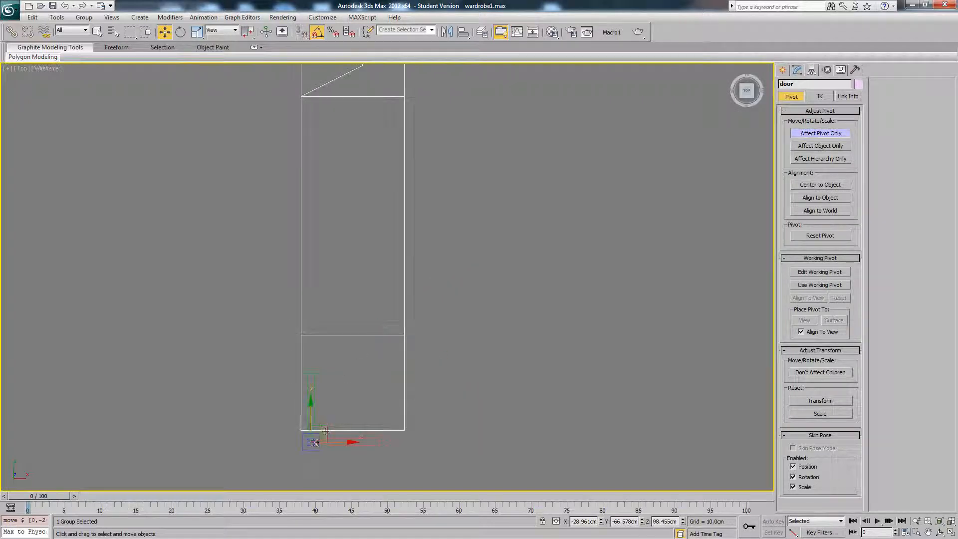
drag(327, 430, 423, 422)
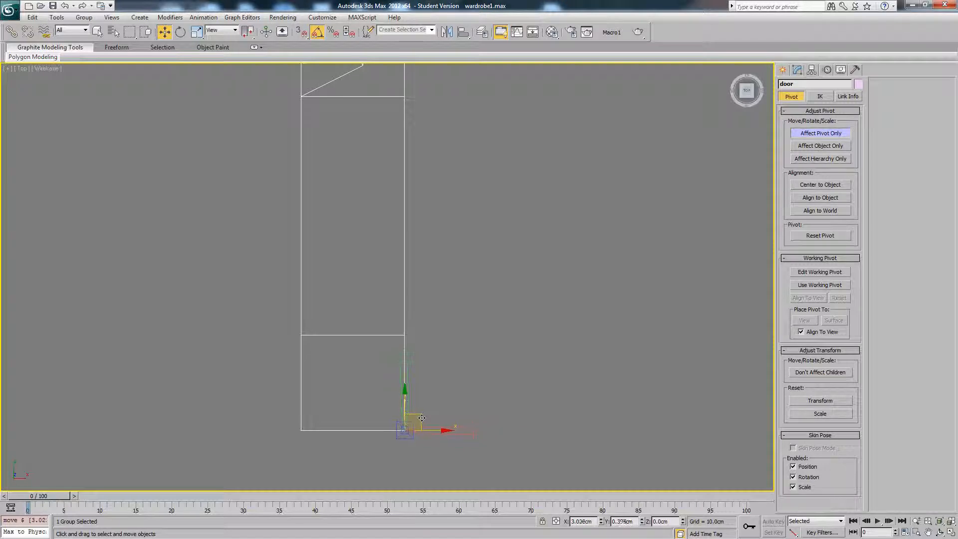
scroll(439, 400, down, 8)
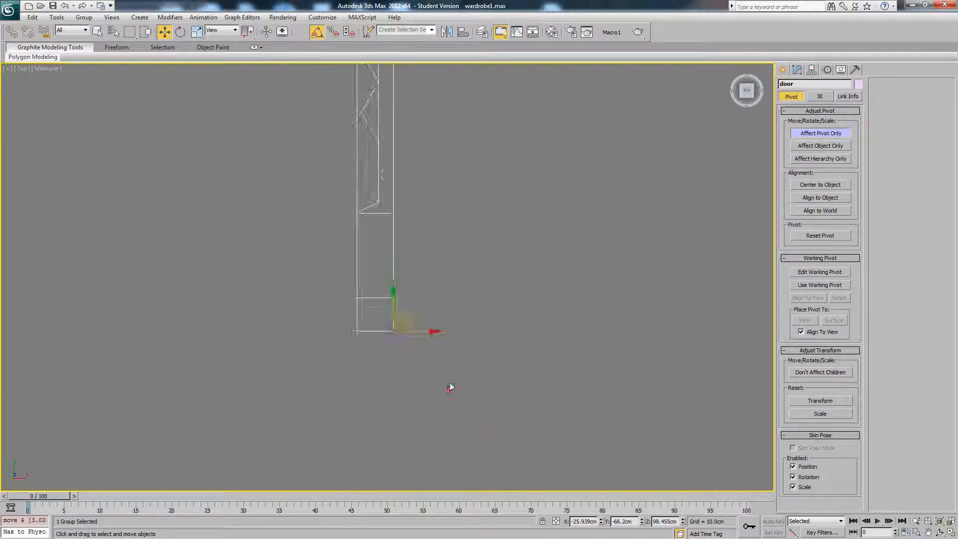
click(819, 139)
Step: Unhide all objects, then select the left-hand door group and hide everything else
middle_drag(509, 108, 487, 222)
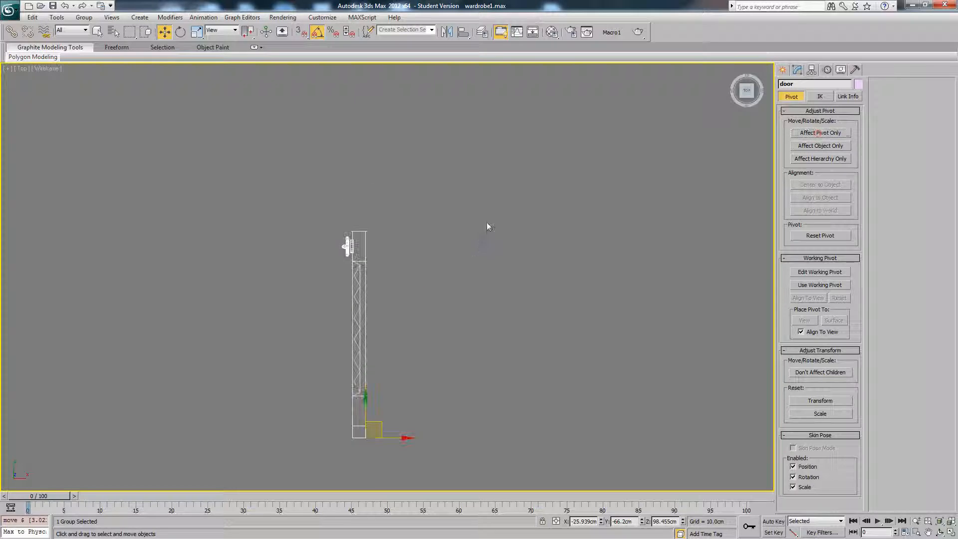
right_click(479, 239)
click(497, 196)
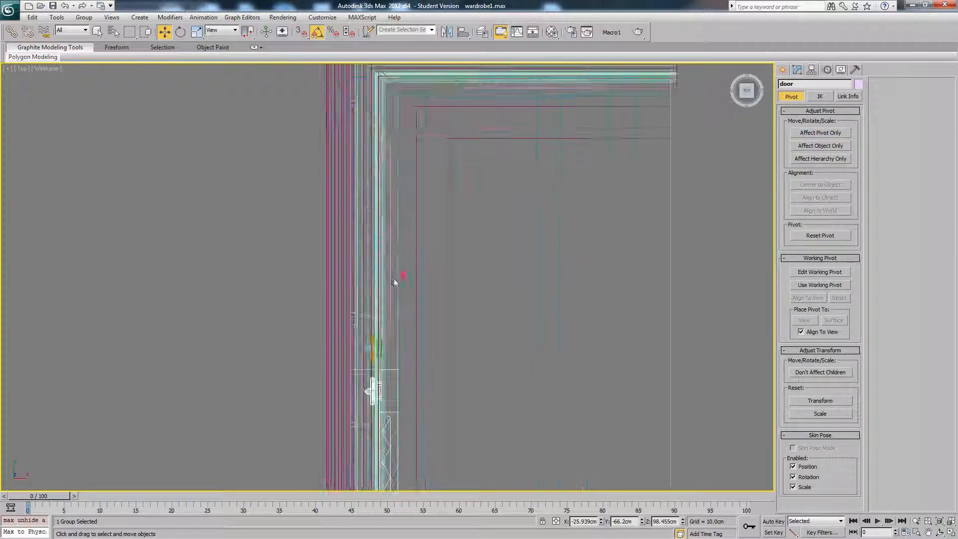
click(395, 278)
right_click(422, 267)
click(452, 233)
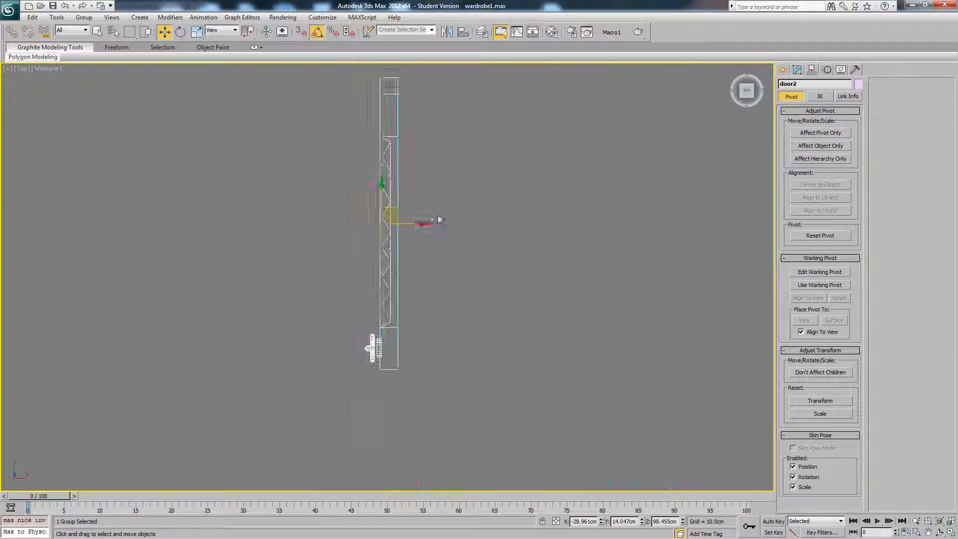
Step: Move only the pivot of the left-hand door group to the back corner of its outer, hinge-side edge
middle_drag(419, 263, 407, 325)
click(821, 133)
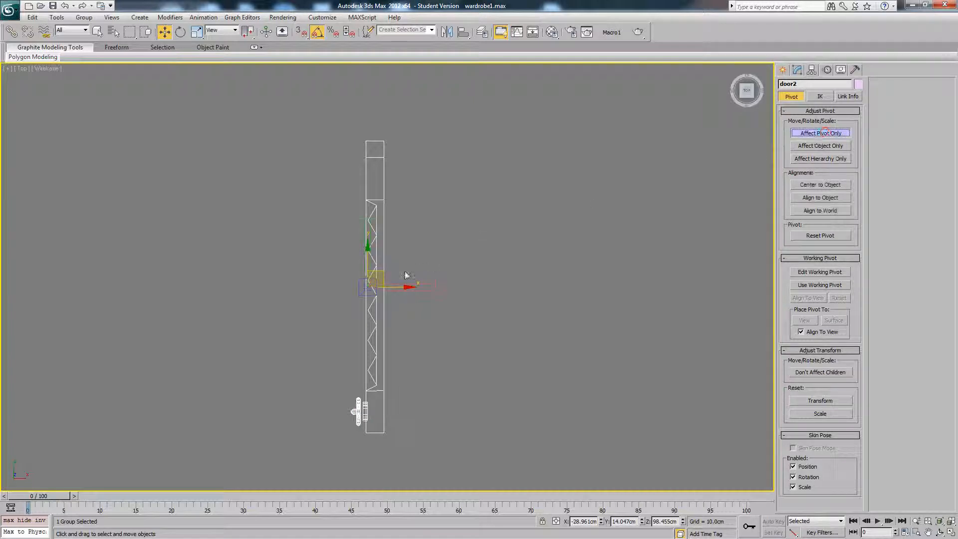
drag(387, 264, 398, 128)
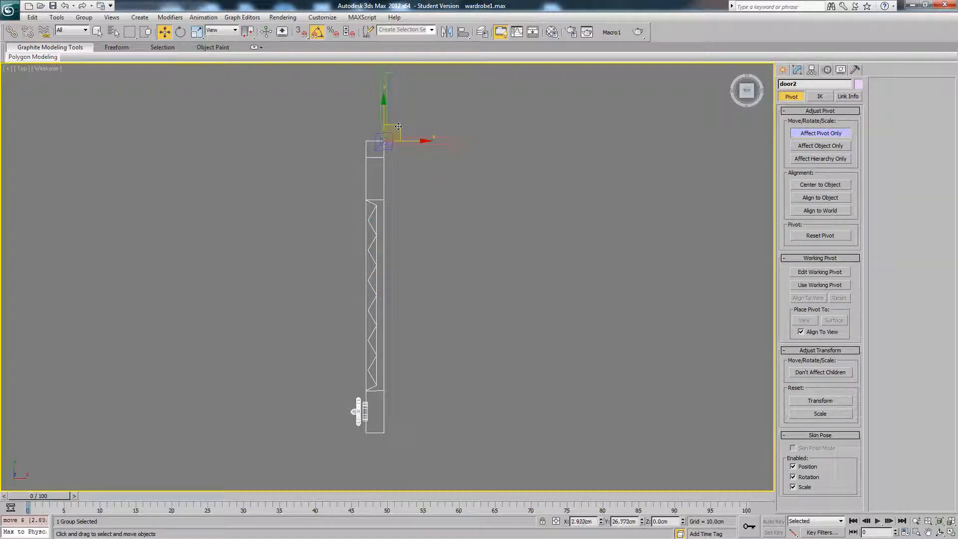
click(834, 134)
Step: Unhide all wardrobe parts and return to the shaded perspective view
middle_drag(597, 190, 539, 183)
key(F3)
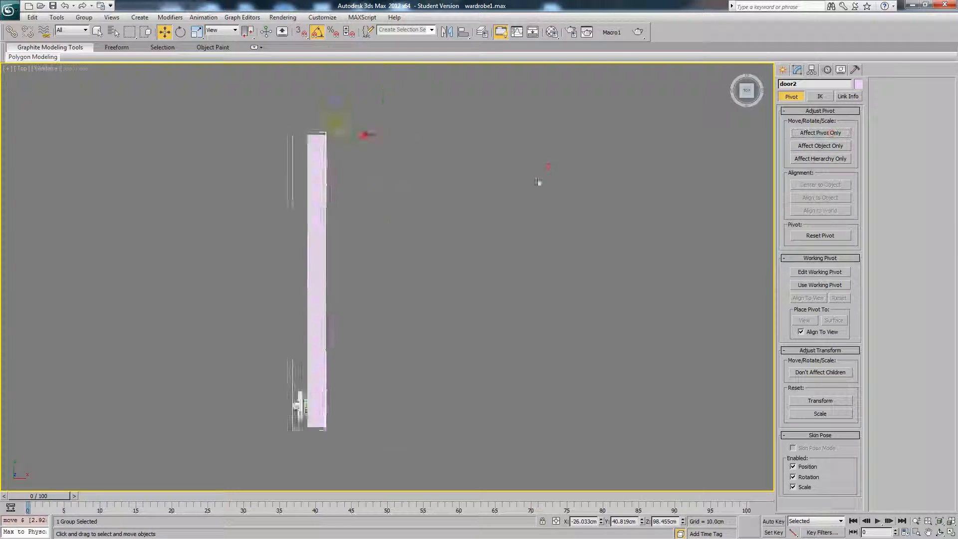
scroll(539, 184, down, 5)
mouse_move(418, 256)
alt+middle_down()
mouse_move(531, 259)
mouse_move(487, 230)
alt+middle_up()
right_click(530, 259)
click(549, 235)
key(p)
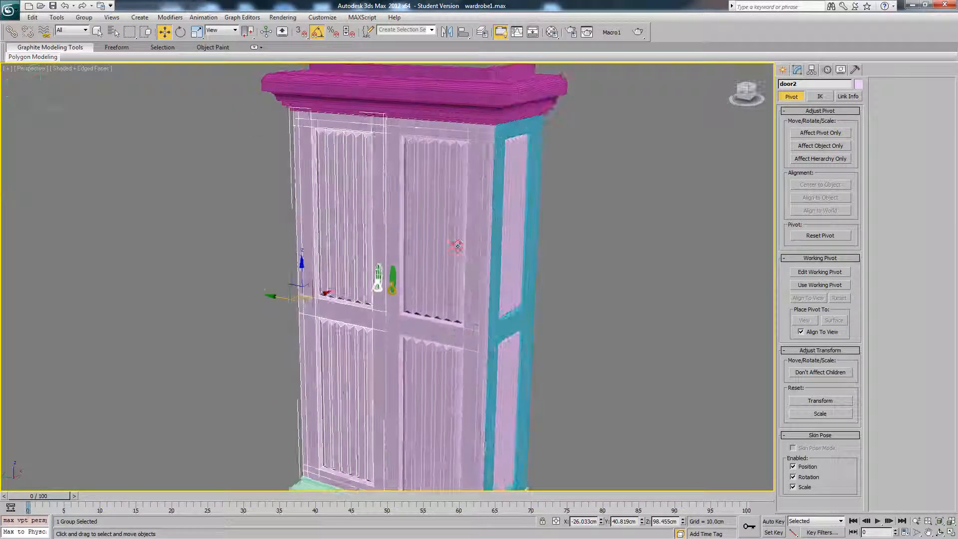
Step: Swing the right-hand door group open by rotating it 90 degrees about the vertical axis
click(456, 247)
middle_drag(579, 351, 535, 271)
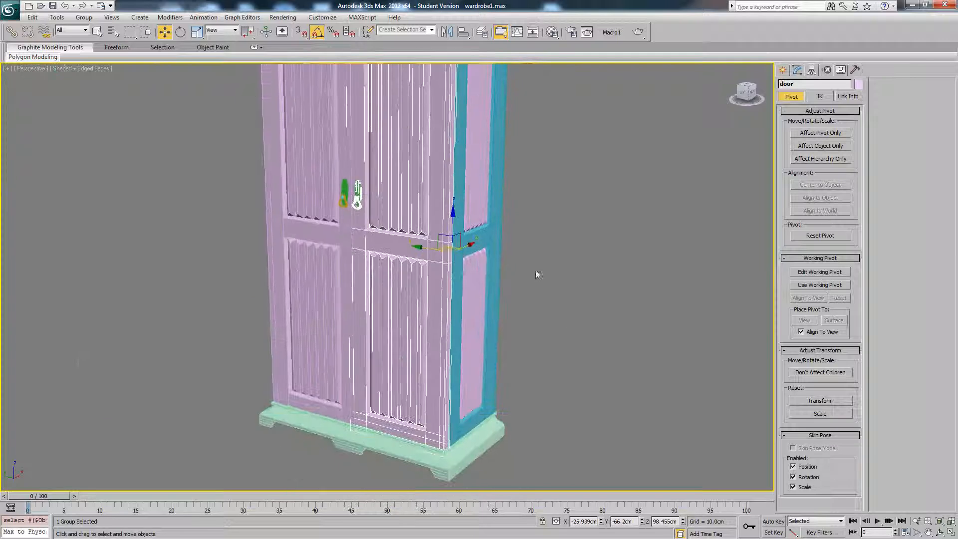
click(182, 33)
drag(444, 259, 474, 261)
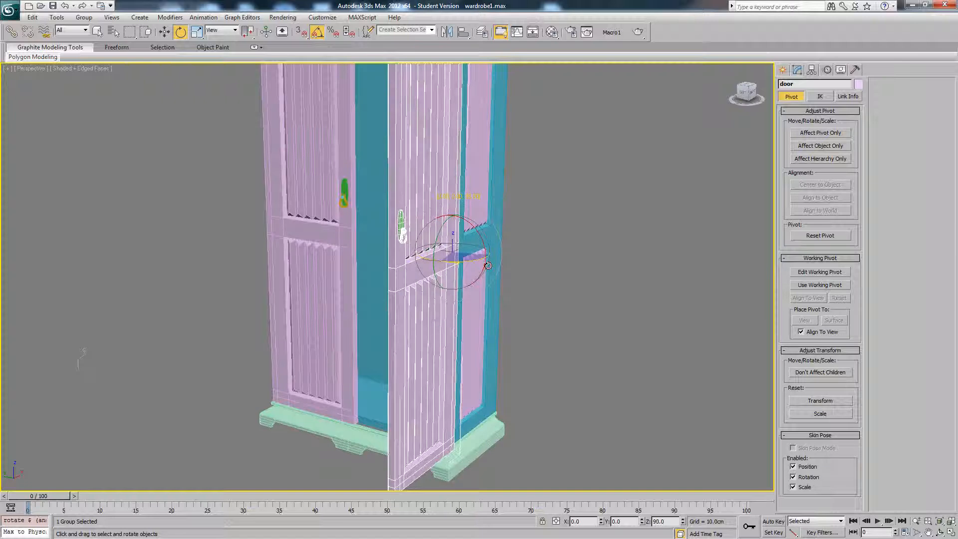
Step: Try rotating the left-hand door group -25 degrees about its selection center, then undo the rotation
click(327, 216)
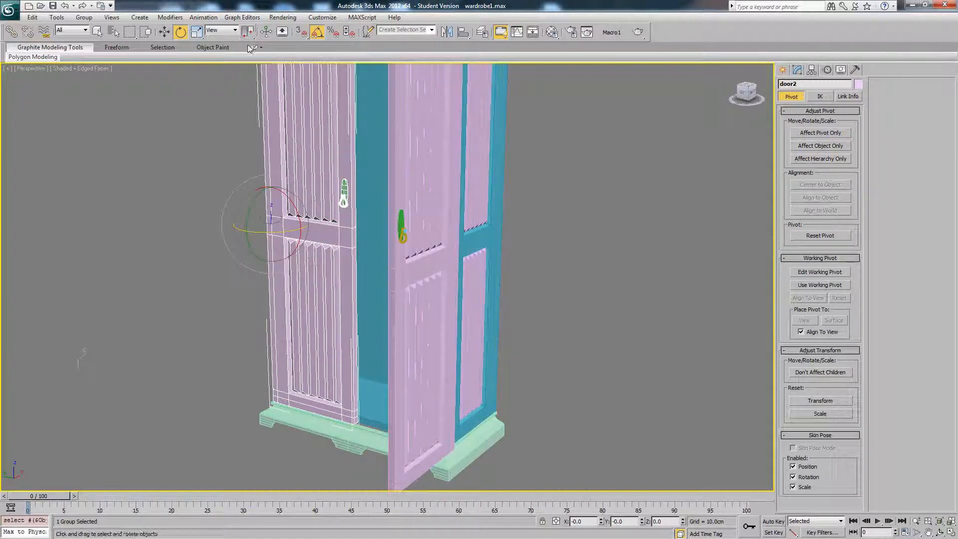
drag(248, 33, 250, 66)
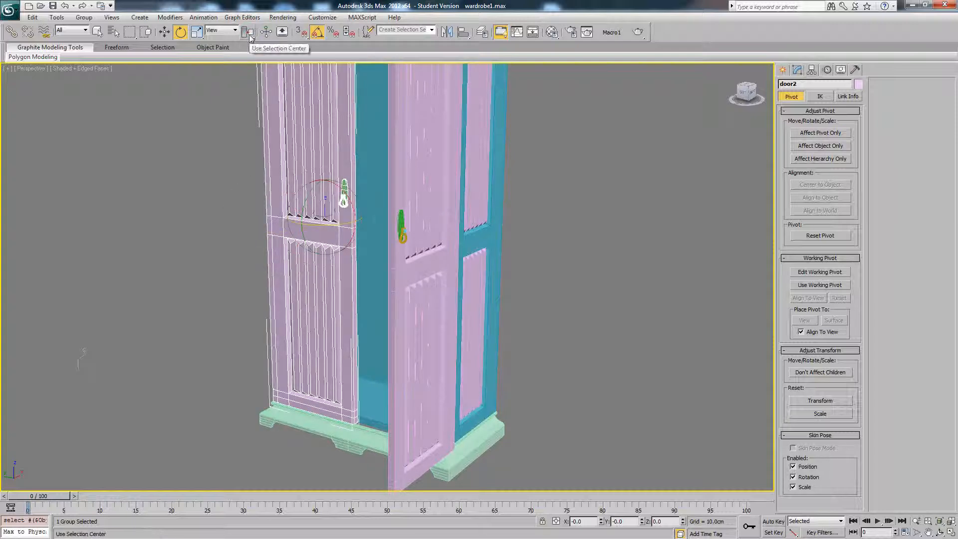
drag(319, 219, 307, 229)
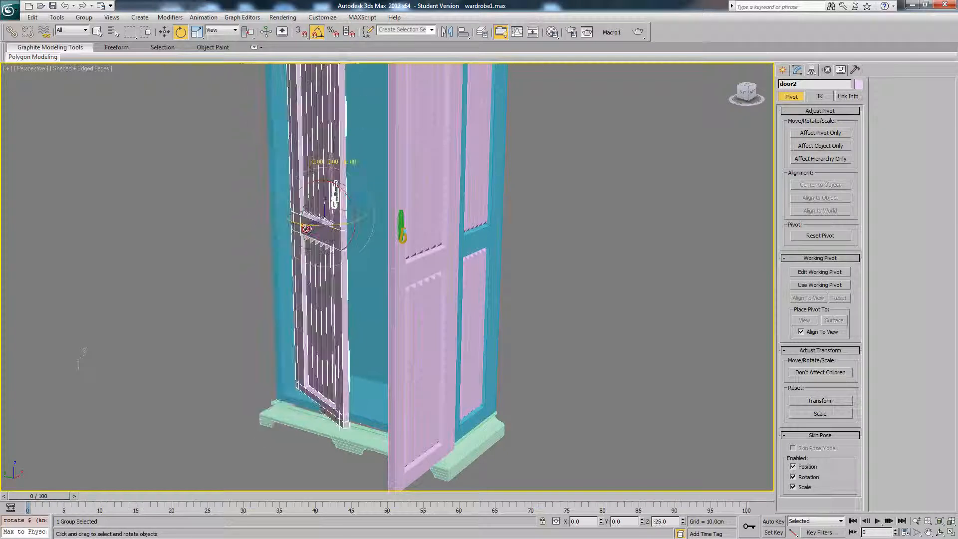
key(ctrl+z)
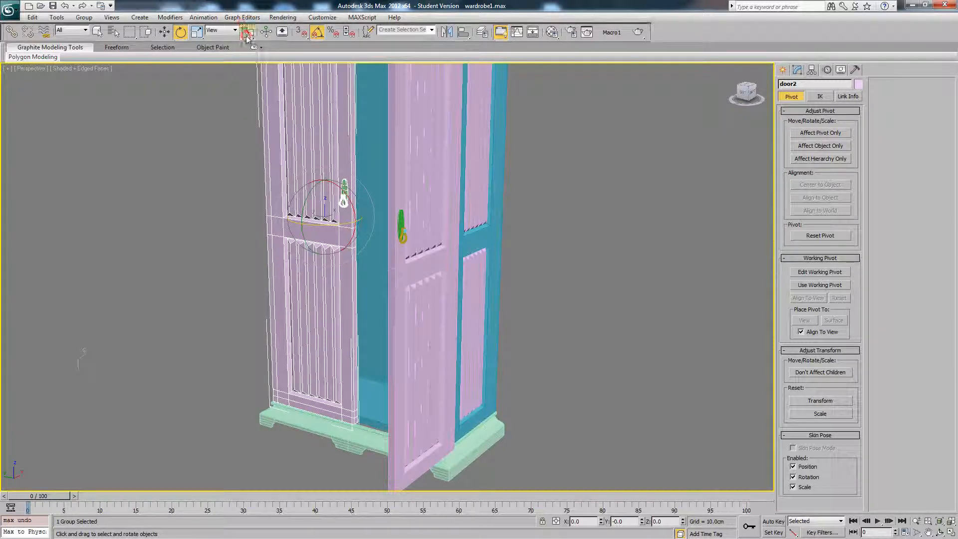
Step: Switch to the pivot point center and swing the left-hand door group open by -90 degrees about the vertical axis
drag(251, 50, 250, 51)
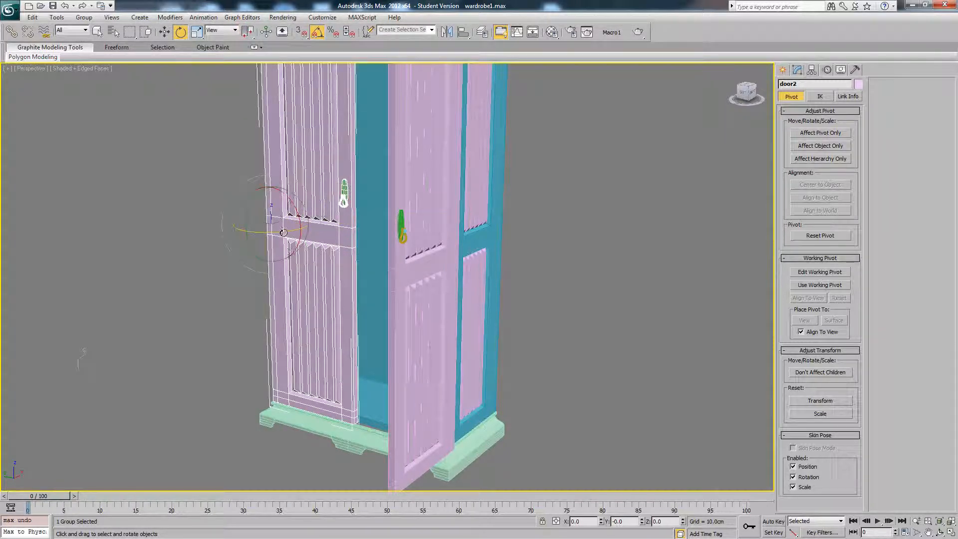
drag(283, 233, 237, 236)
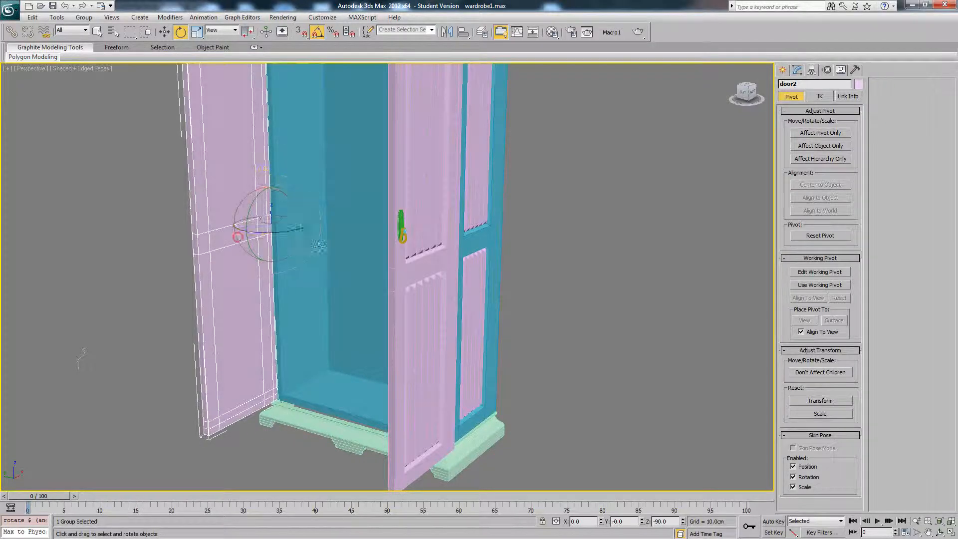
alt+middle_drag(318, 246, 351, 244)
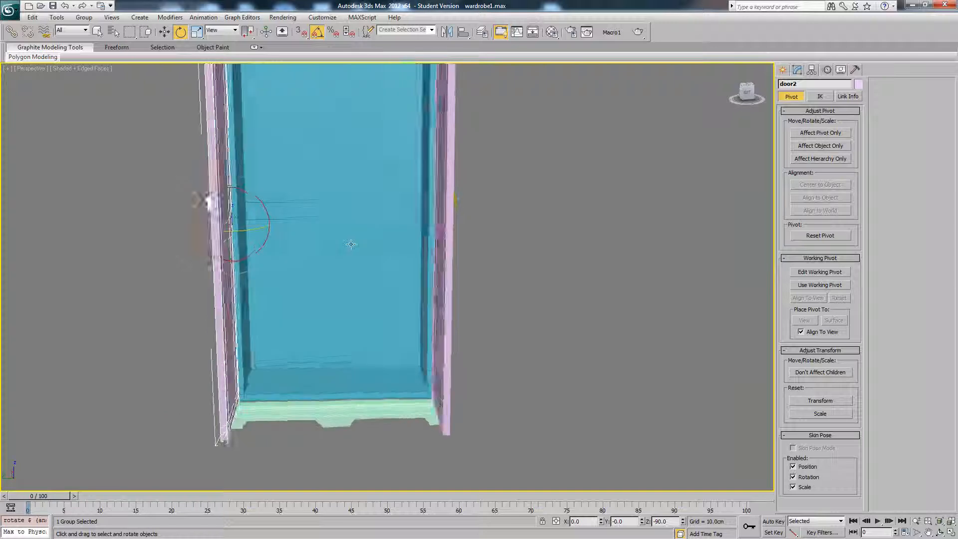
Step: Select the cornice, the wardrobe body, the right-hand door group and both fluted panels on the right side
middle_drag(353, 205, 361, 279)
scroll(369, 256, down, 3)
scroll(358, 270, up, 5)
click(357, 267)
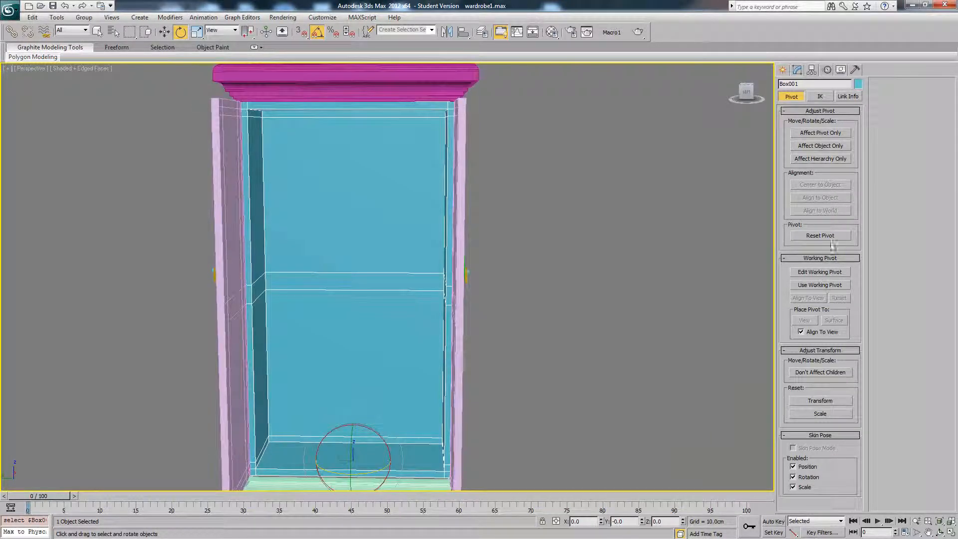
scroll(490, 201, down, 3)
middle_drag(438, 188, 433, 168)
click(433, 168)
alt+middle_drag(474, 210, 452, 211)
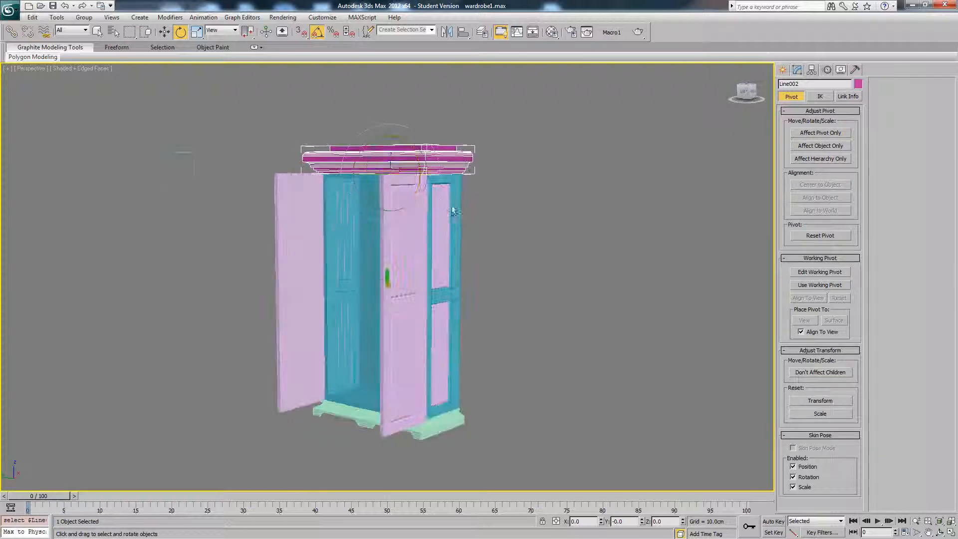
ctrl+click(413, 199)
ctrl+click(443, 209)
ctrl+click(457, 250)
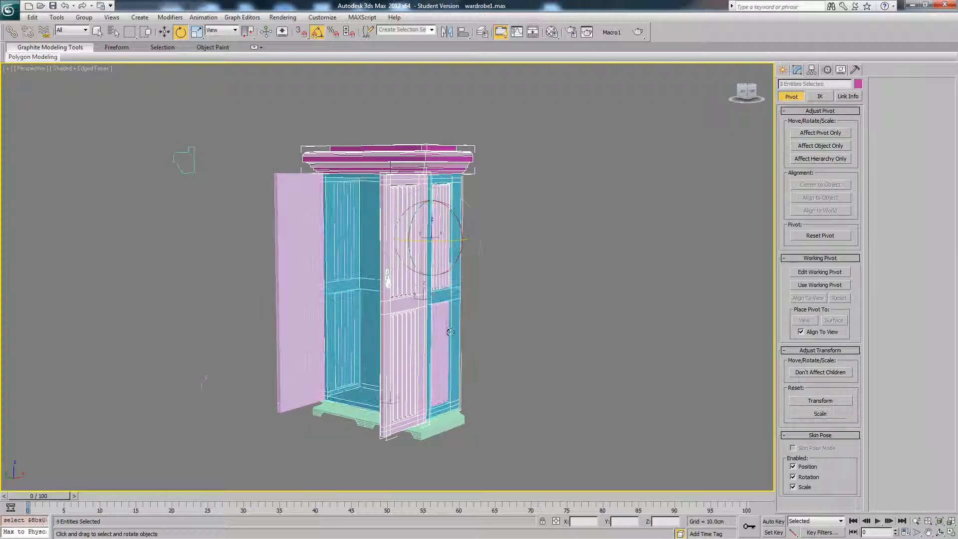
ctrl+click(442, 327)
alt+middle_drag(442, 327, 331, 340)
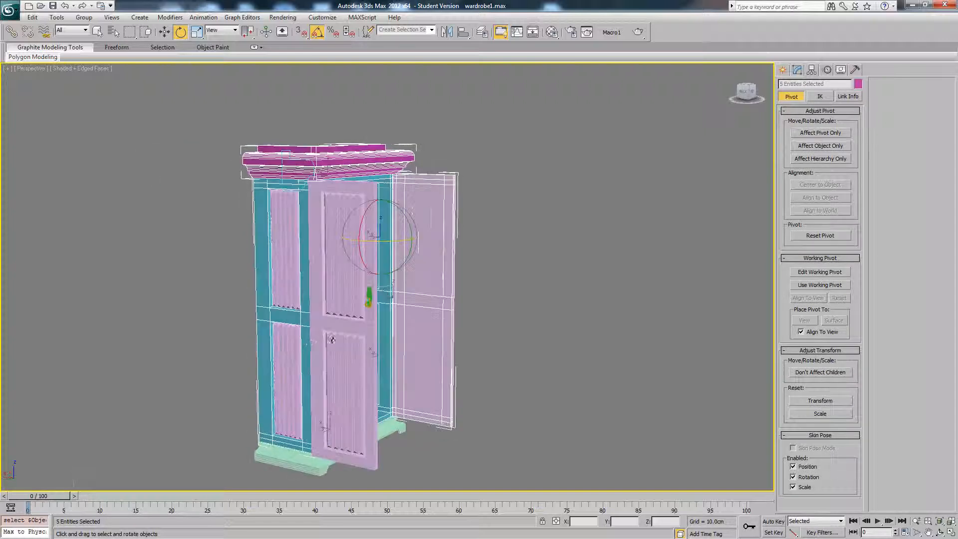
Step: Add the left side's fluted panels, the base and the left-hand door group to the selection and assign the dark brown custom object color
ctrl+click(298, 343)
ctrl+click(285, 283)
ctrl+click(312, 443)
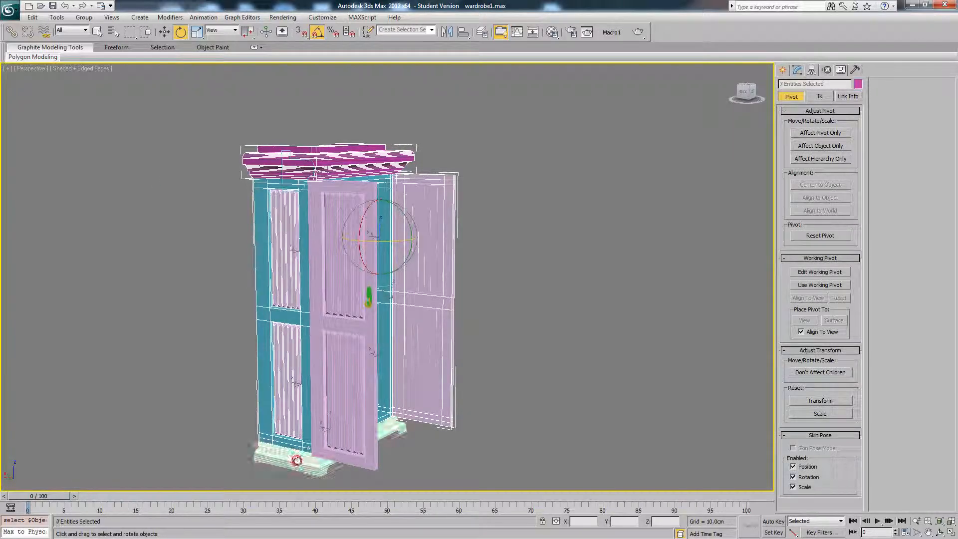
ctrl+click(348, 331)
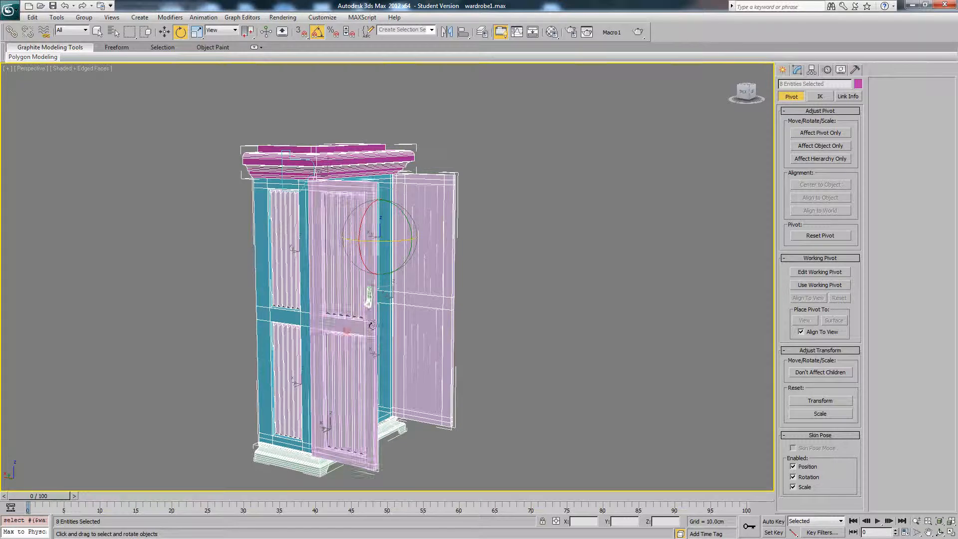
alt+middle_drag(347, 331, 480, 319)
click(858, 84)
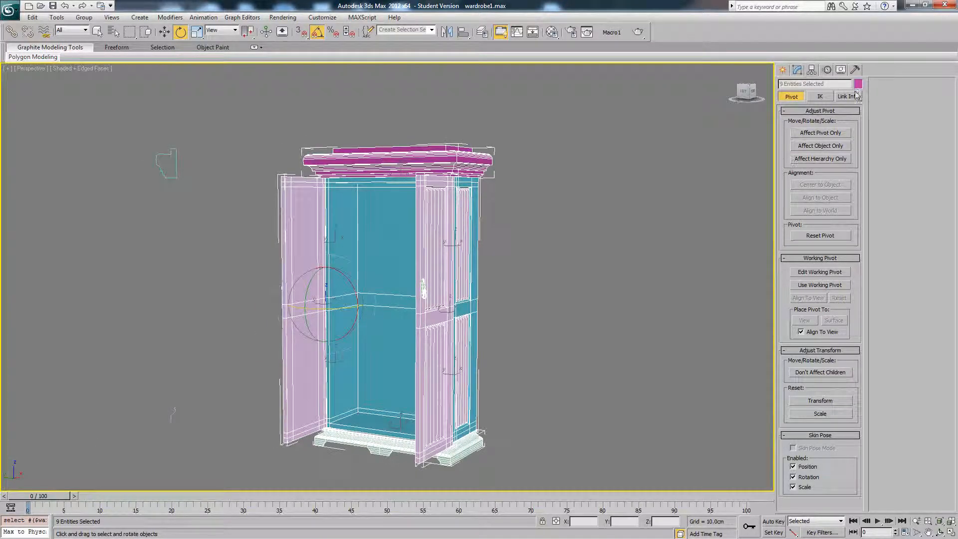
click(412, 297)
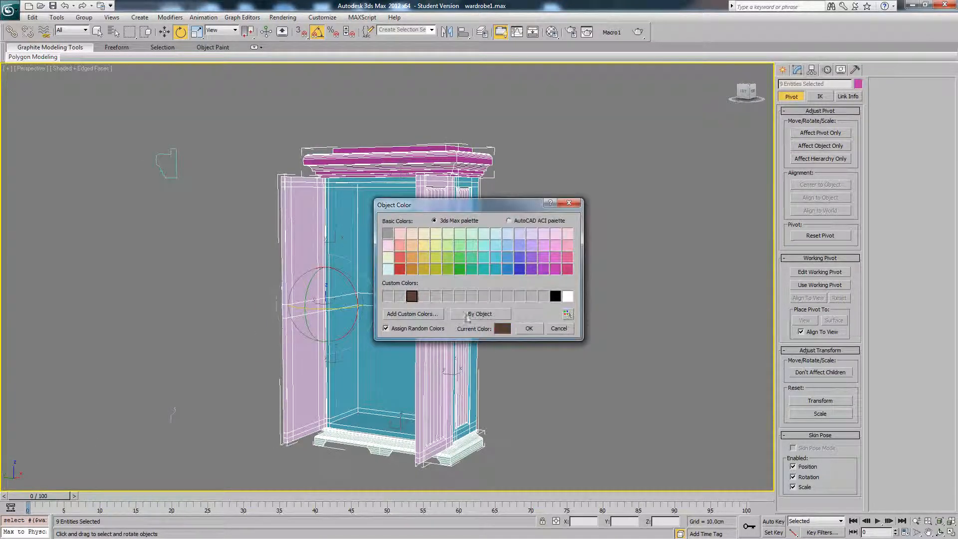
click(528, 331)
Step: Hide the edge display and examine the shading of the fluted panels on the right-hand door and wardrobe side
key(F4)
click(527, 324)
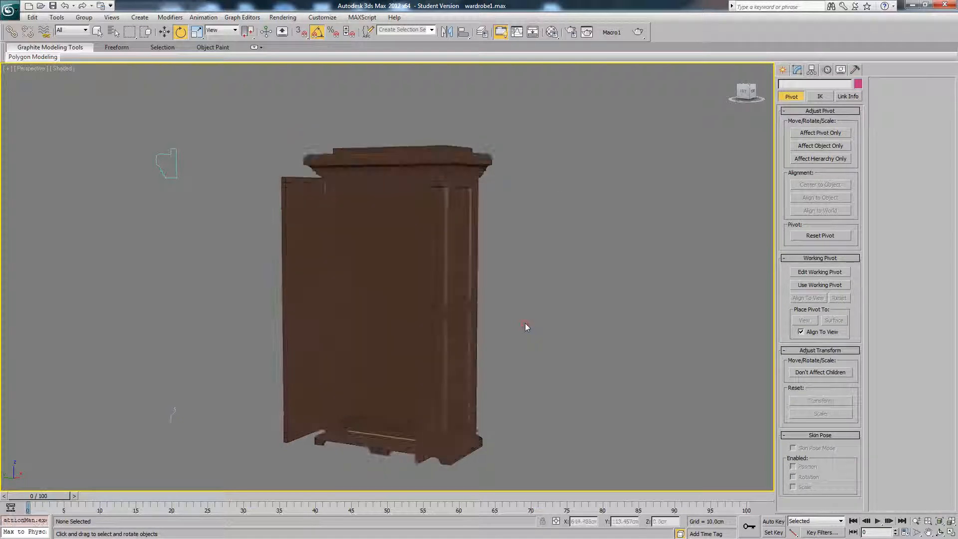
mouse_move(525, 323)
alt+middle_down()
mouse_move(456, 325)
mouse_move(509, 315)
alt+middle_up()
scroll(432, 301, up, 5)
click(428, 294)
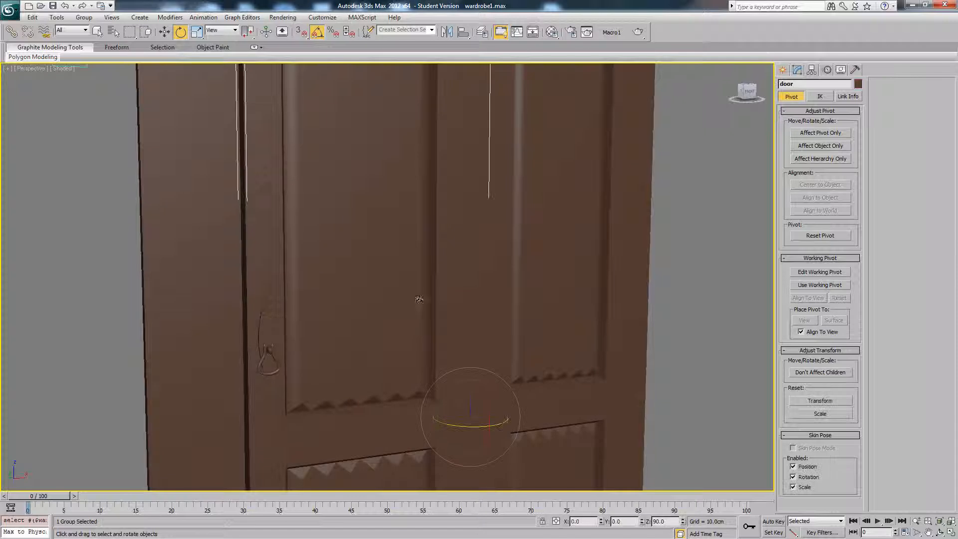
alt+middle_drag(424, 285, 399, 266)
key(F4)
scroll(399, 267, down, 8)
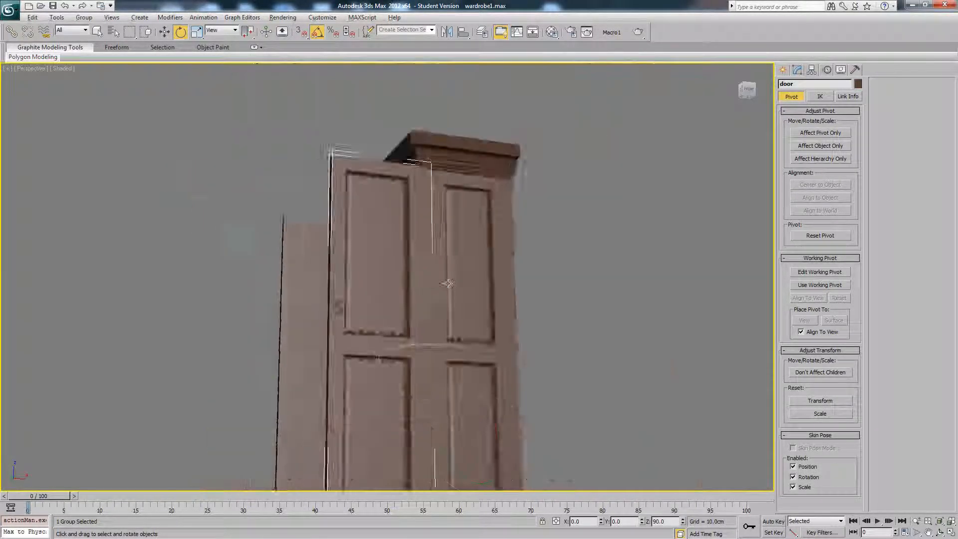
key(F4)
click(504, 296)
Step: Open the right-hand door group and apply Auto Smooth at 45 to the polygons of its upper fluted panel
click(398, 227)
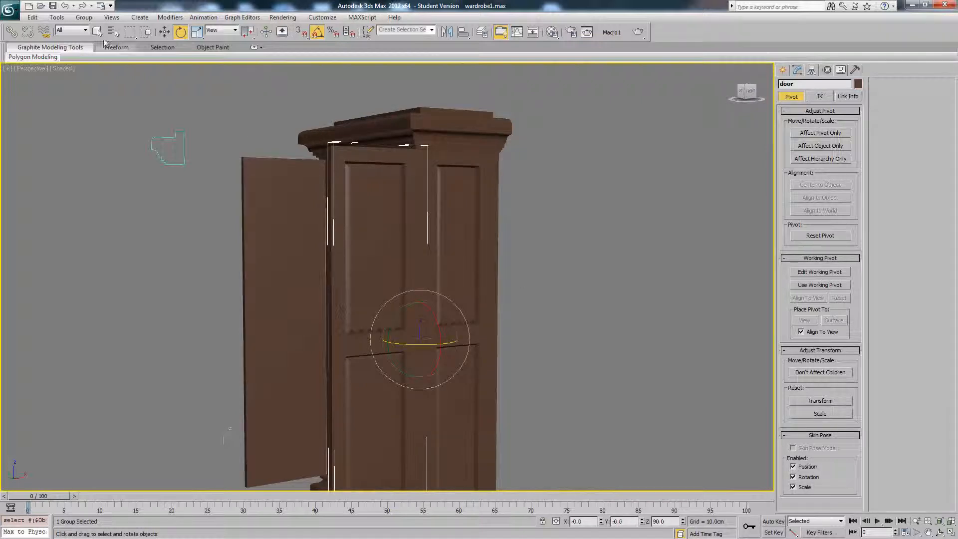
click(84, 17)
click(95, 55)
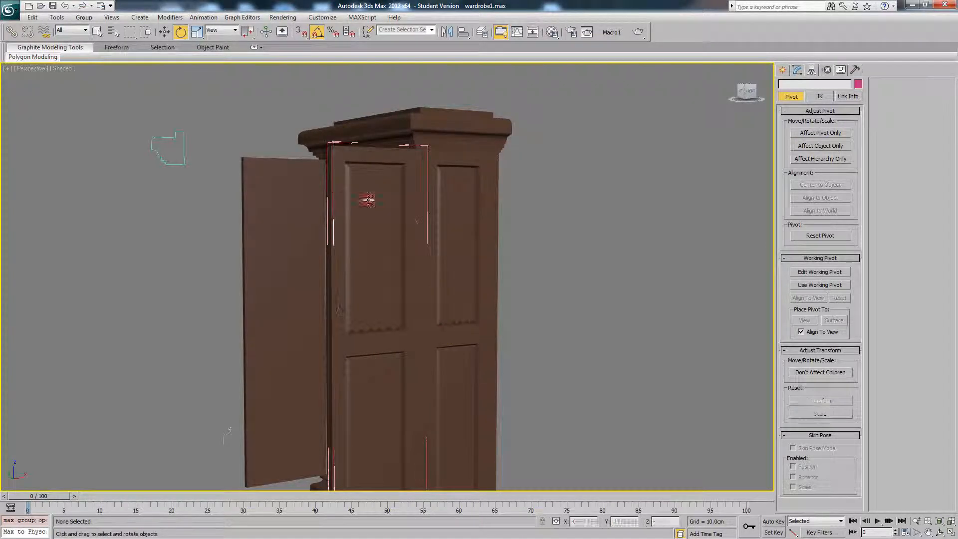
click(368, 198)
click(798, 70)
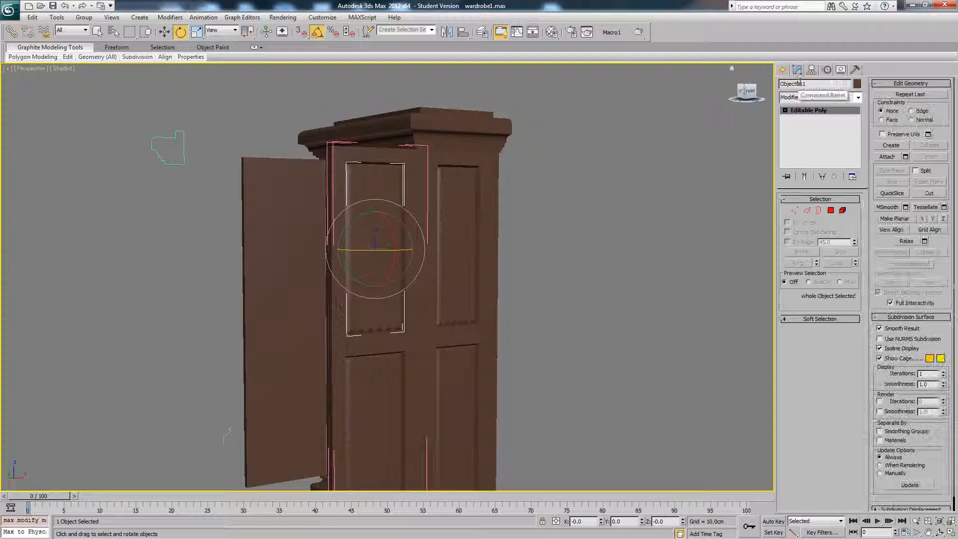
click(831, 210)
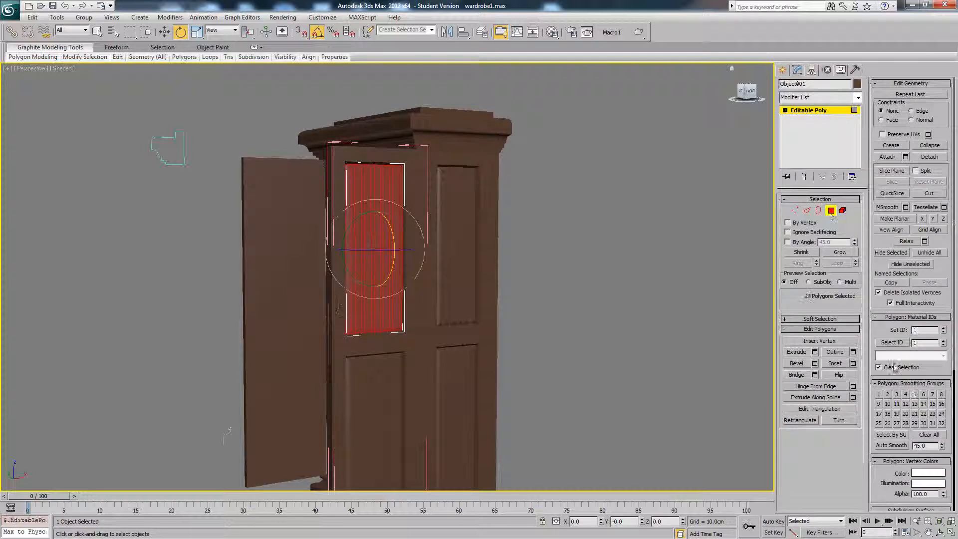
click(891, 445)
click(639, 290)
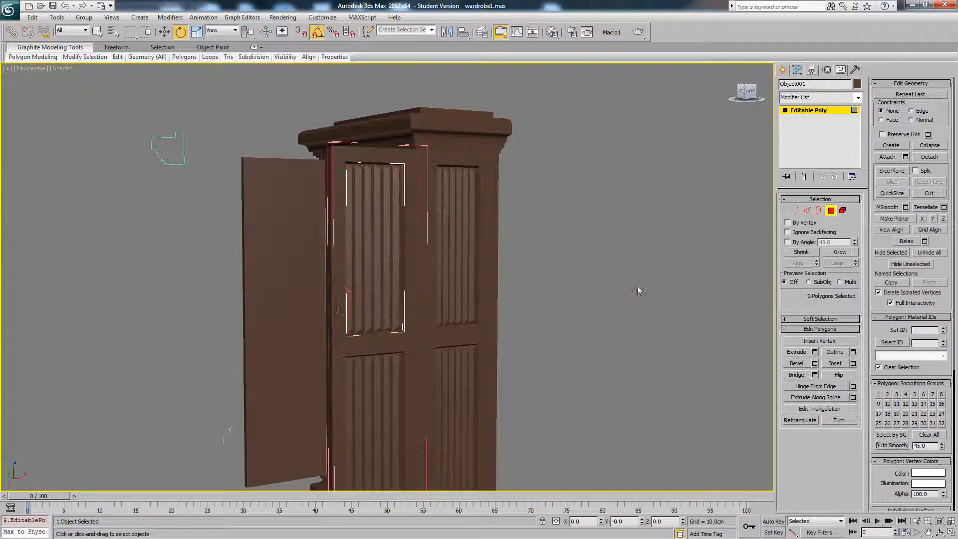
click(815, 118)
Step: Check the smoothed panels around the wardrobe and select the wardrobe body
alt+middle_drag(573, 170, 629, 176)
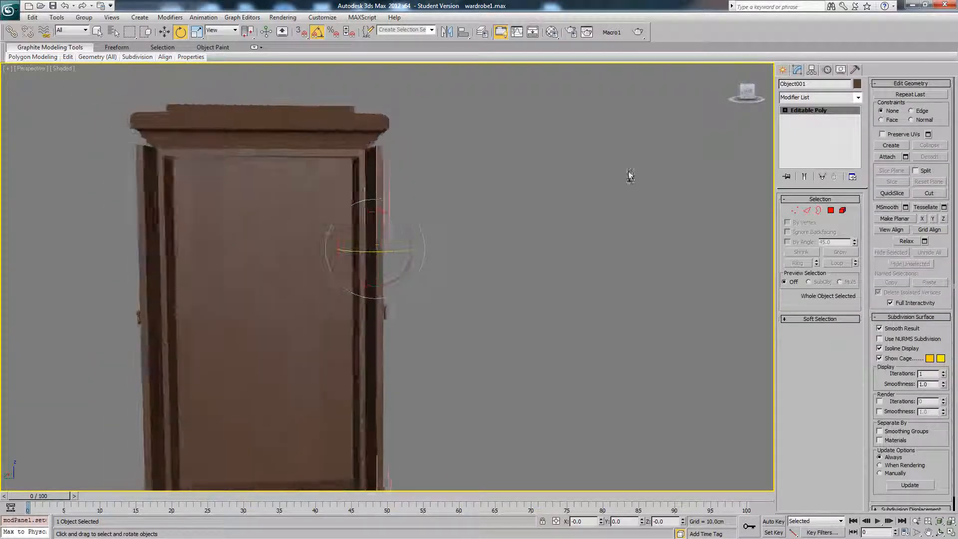
click(558, 196)
alt+middle_drag(559, 196, 407, 200)
alt+middle_drag(460, 228, 358, 200)
click(335, 193)
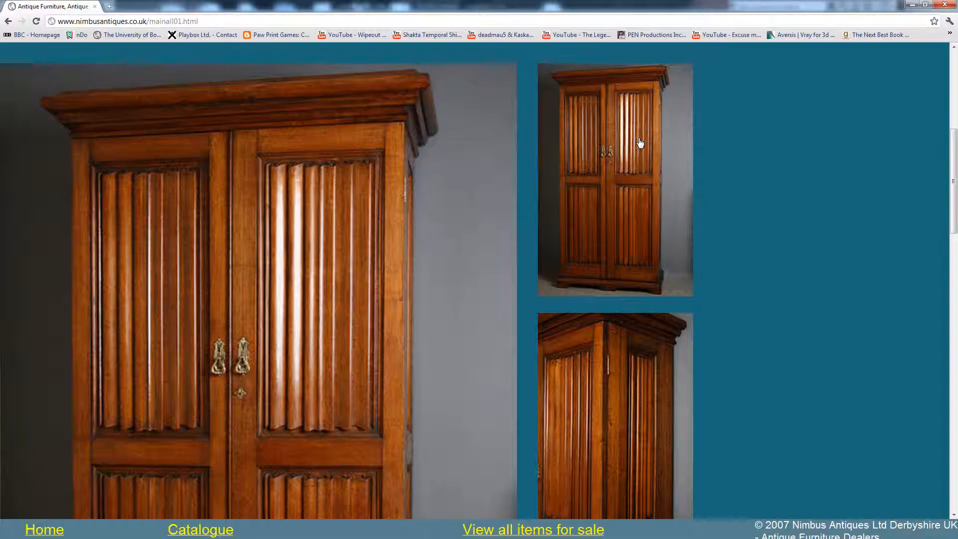
Step: Examine the browser's reference photos of the wardrobe, including the open-door view of its interior and drawers, and return to 3ds Max
scroll(640, 143, down, 5)
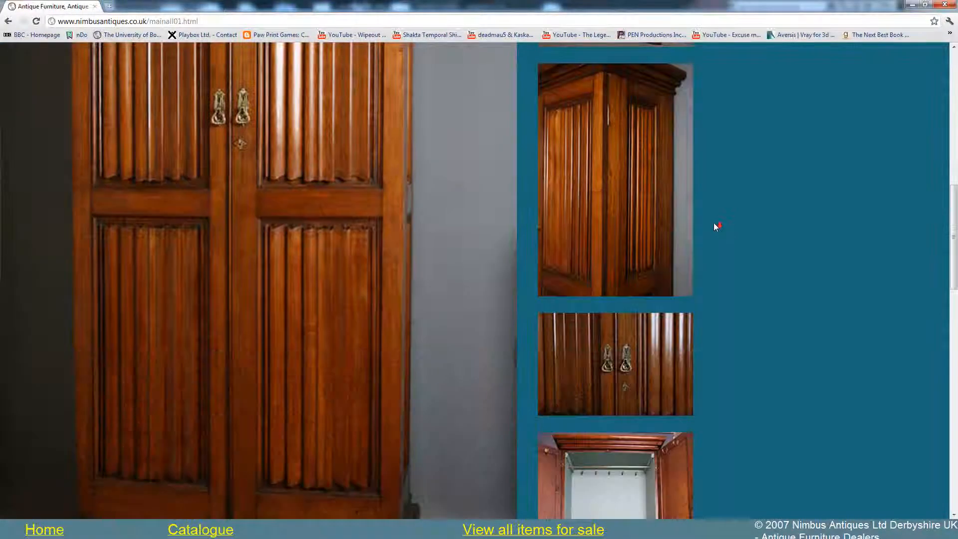
scroll(714, 223, down, 7)
click(632, 206)
scroll(632, 207, down, 2)
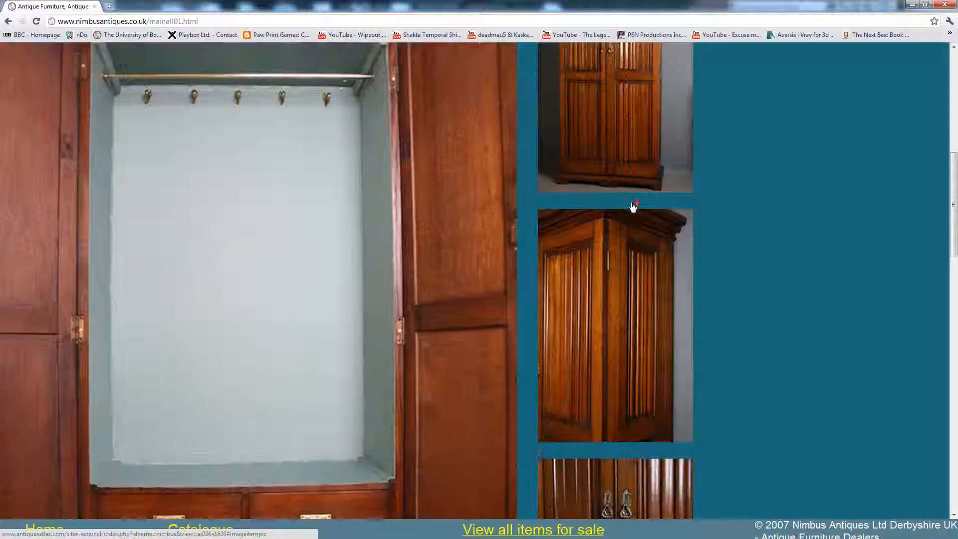
scroll(633, 207, down, 2)
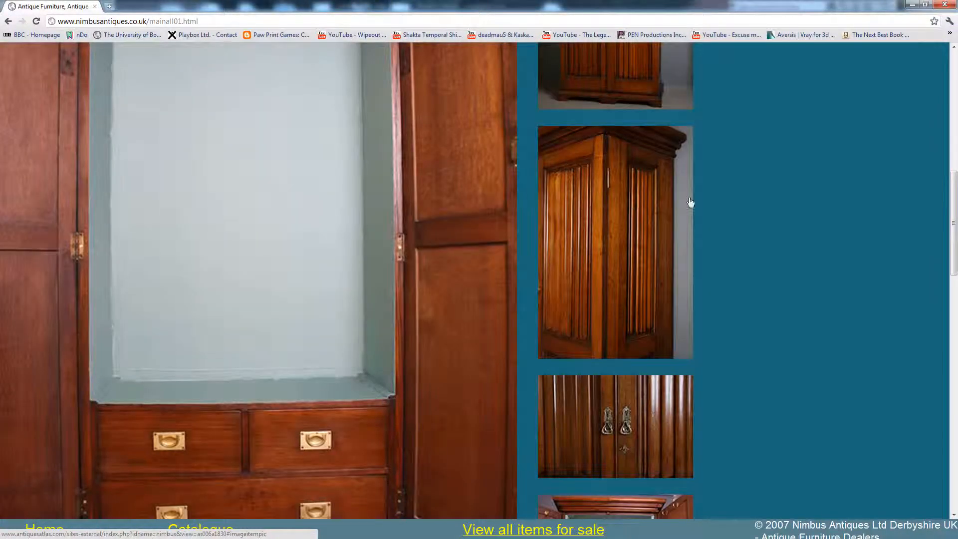
ctrl+scroll(690, 202, down, 2)
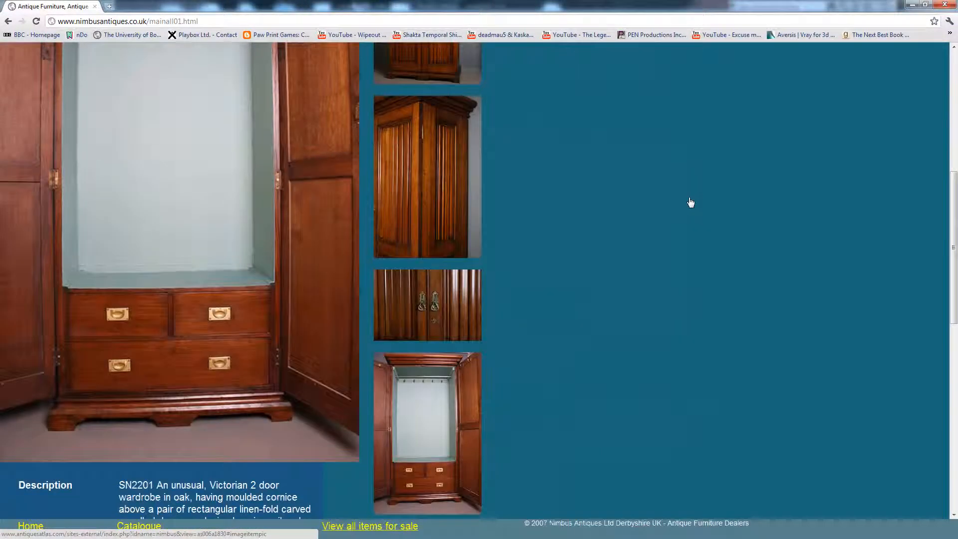
drag(954, 316, 955, 279)
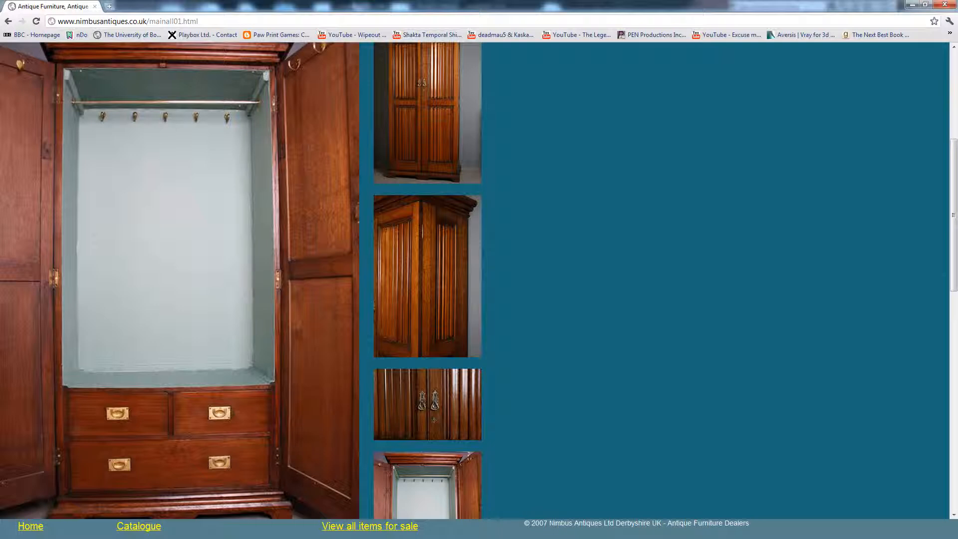
key(alt+Tab)
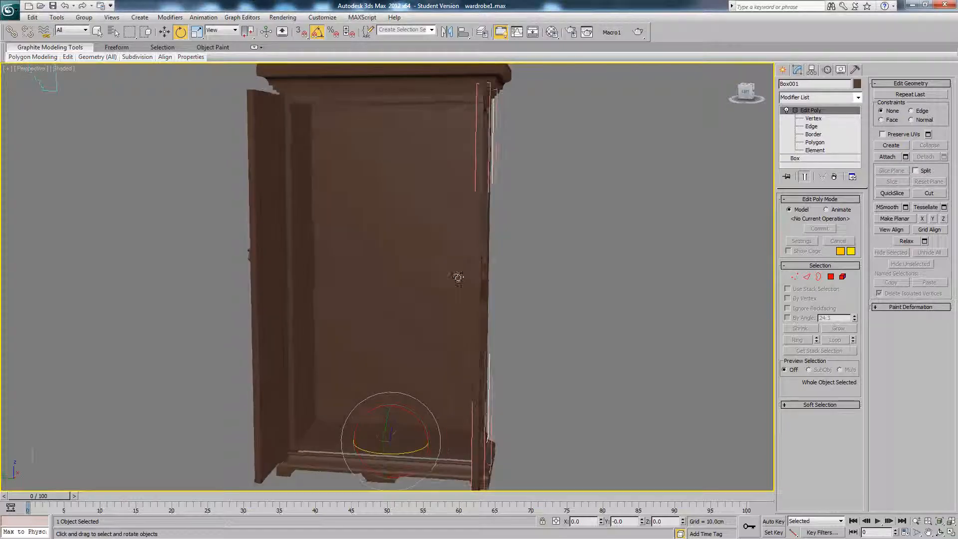
Step: Show the edged faces and select the narrow lower-left polygon of the wardrobe body's front opening at polygon level
key(F4)
mouse_move(456, 281)
alt+middle_down()
mouse_move(491, 297)
mouse_move(429, 289)
alt+middle_up()
click(832, 277)
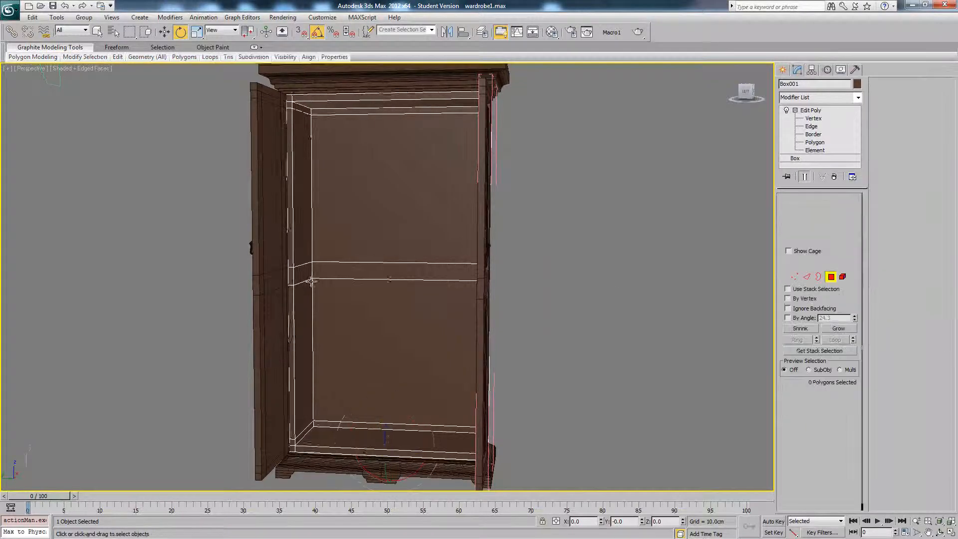
alt+middle_drag(319, 292, 337, 293)
click(341, 286)
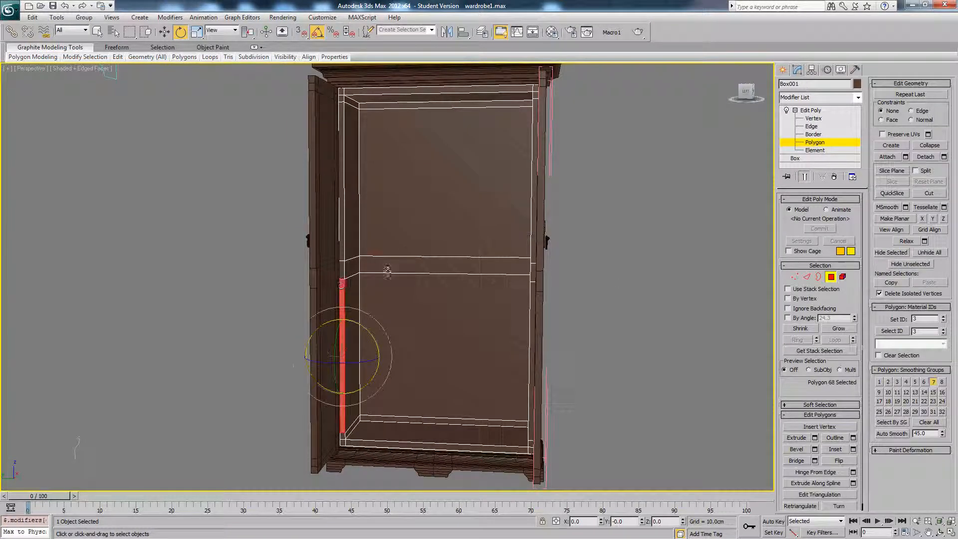
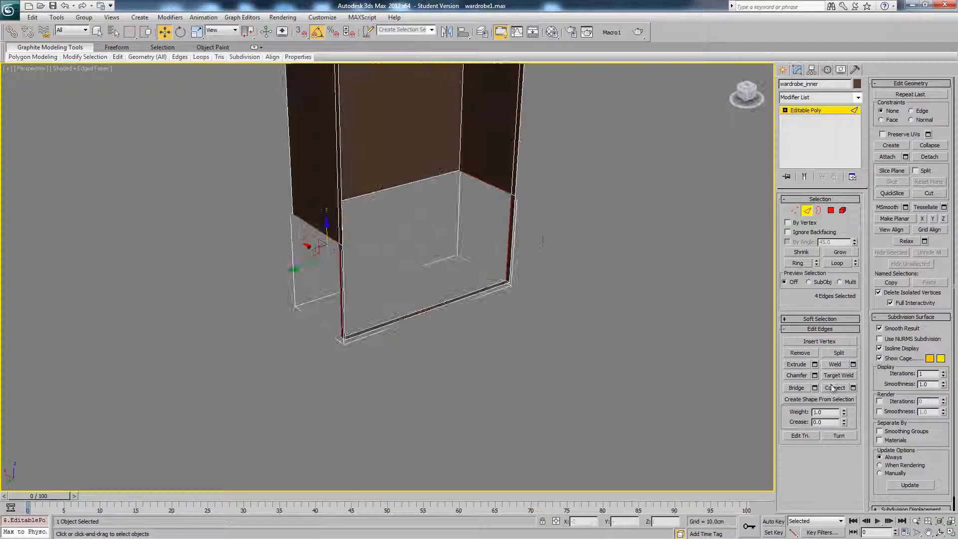
Step: Bridge the four selected edges of wardrobe_inner to form the compartment floor and the front face below it, and clear the edge selection
click(796, 388)
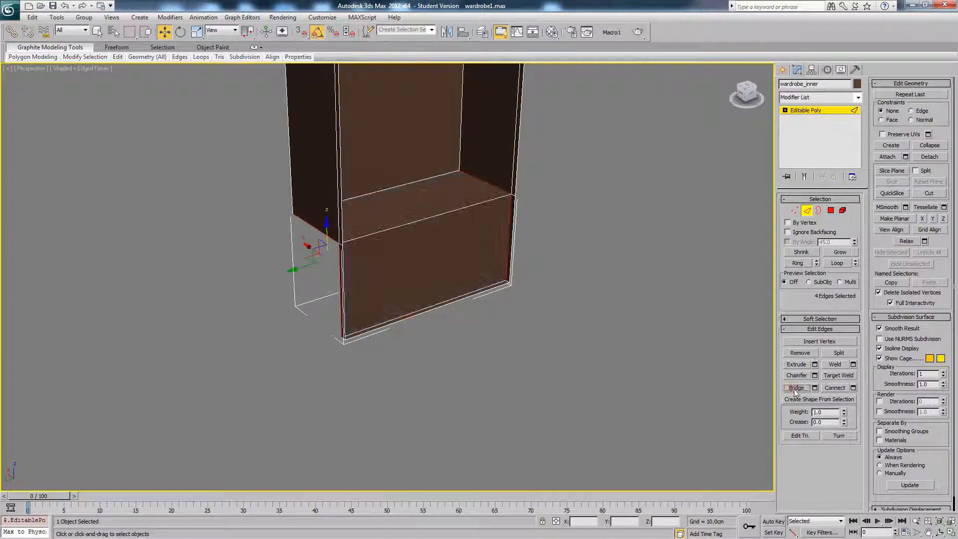
mouse_move(569, 270)
alt+middle_down()
mouse_move(509, 265)
mouse_move(507, 256)
mouse_move(528, 268)
mouse_move(578, 256)
alt+middle_up()
click(578, 256)
middle_drag(517, 256, 502, 298)
scroll(530, 297, up, 3)
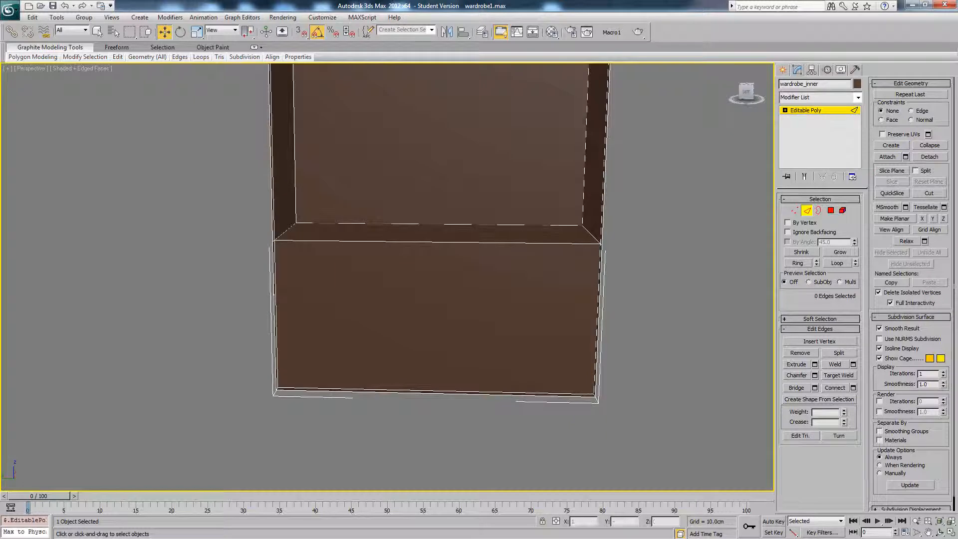
Step: Switch to the browser to examine the drawer layout in the open-wardrobe reference photo and return to 3ds Max
key(alt+Tab)
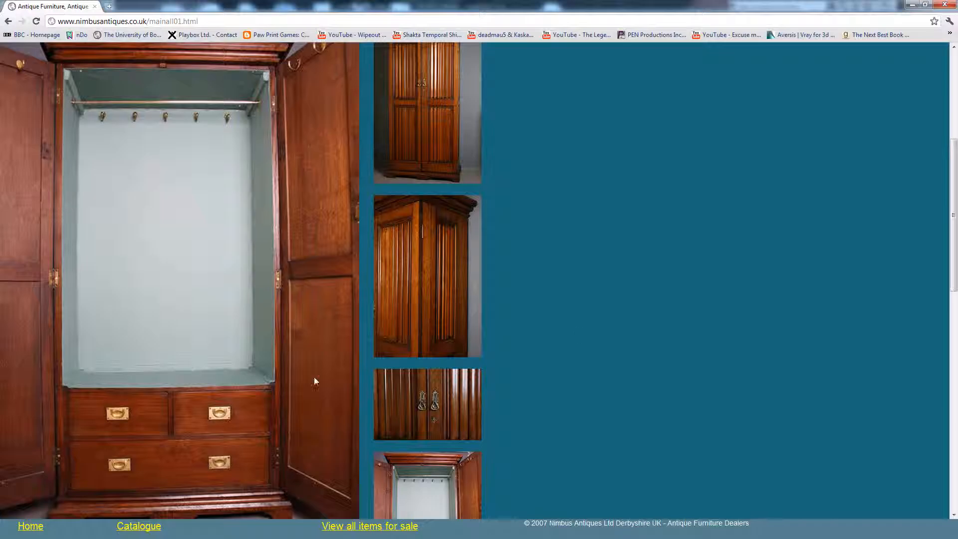
scroll(323, 369, down, 2)
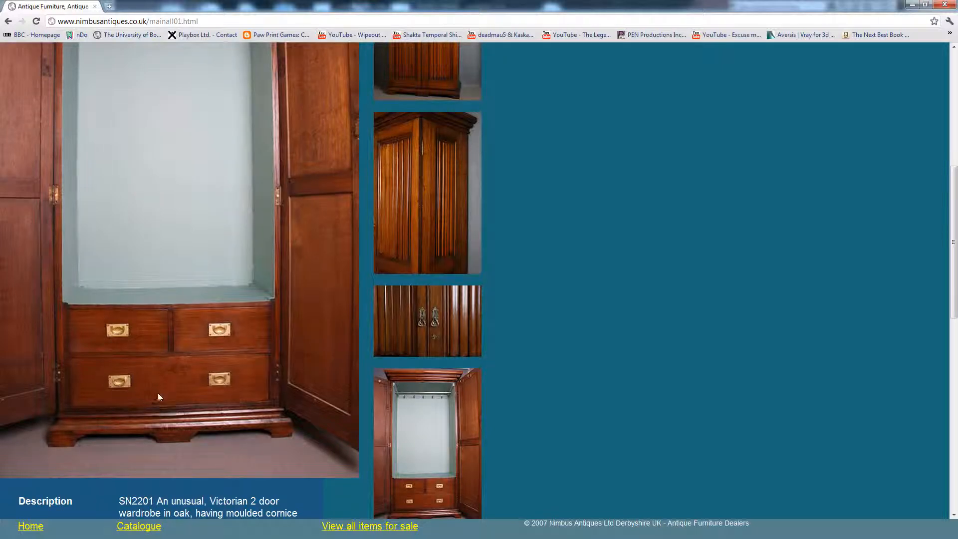
key(alt+Tab)
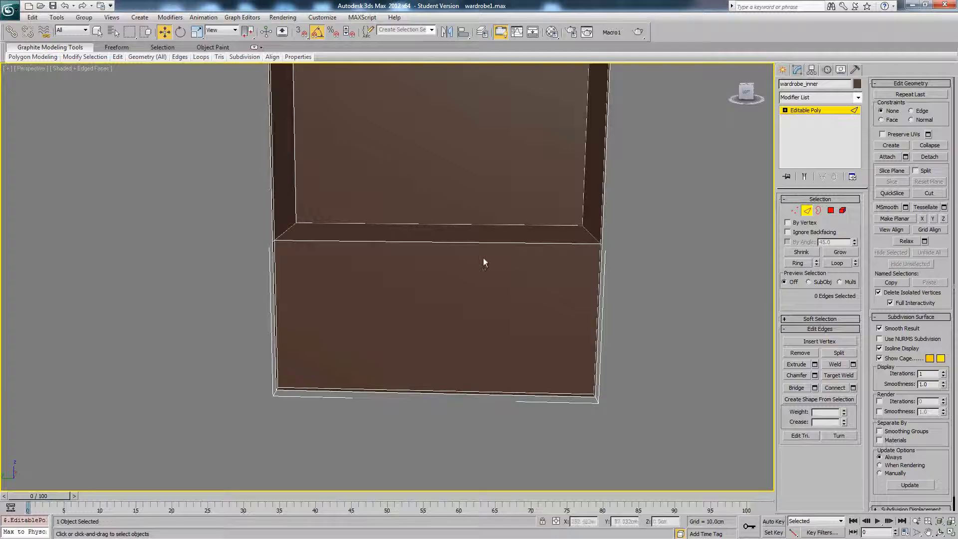
mouse_move(483, 258)
alt+middle_down()
mouse_move(466, 259)
mouse_move(477, 257)
alt+middle_up()
mouse_move(71, 55)
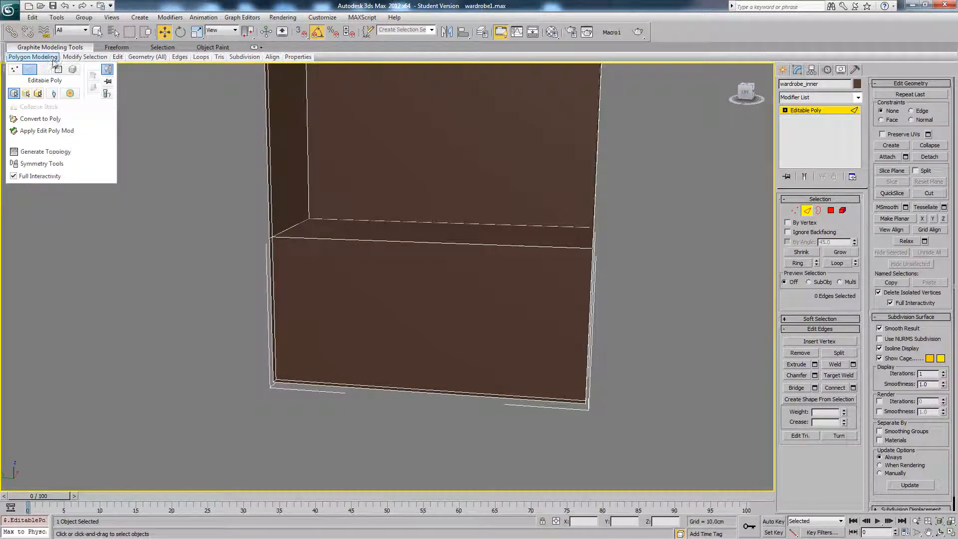
alt+middle_drag(515, 229, 484, 245)
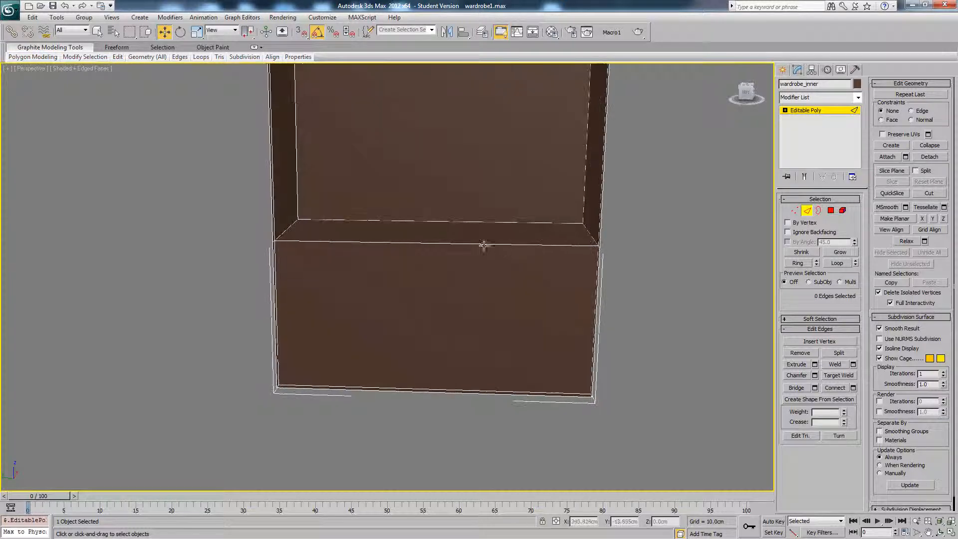
click(464, 223)
ctrl+click(457, 243)
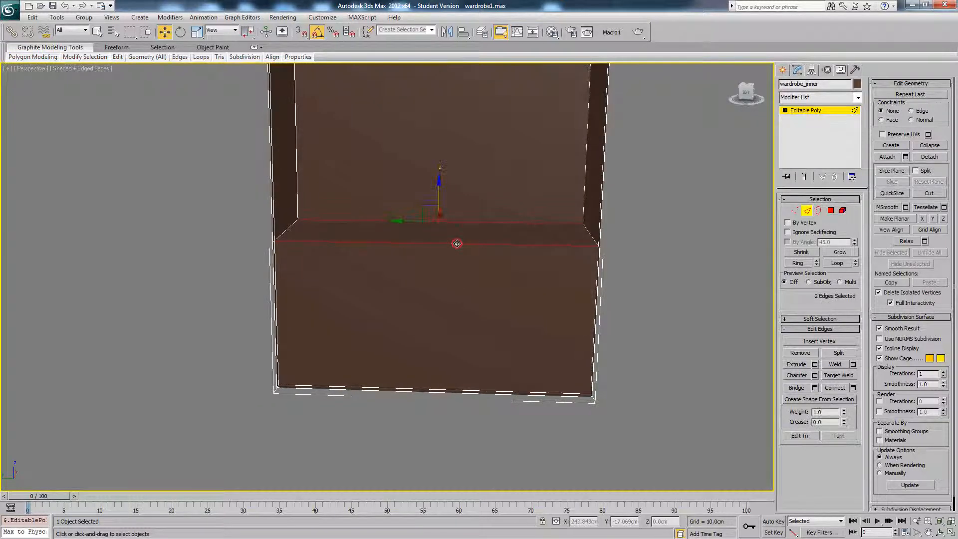
ctrl+click(433, 392)
mouse_move(432, 392)
alt+middle_down()
mouse_move(408, 394)
mouse_move(451, 396)
mouse_move(443, 379)
mouse_move(435, 389)
alt+middle_up()
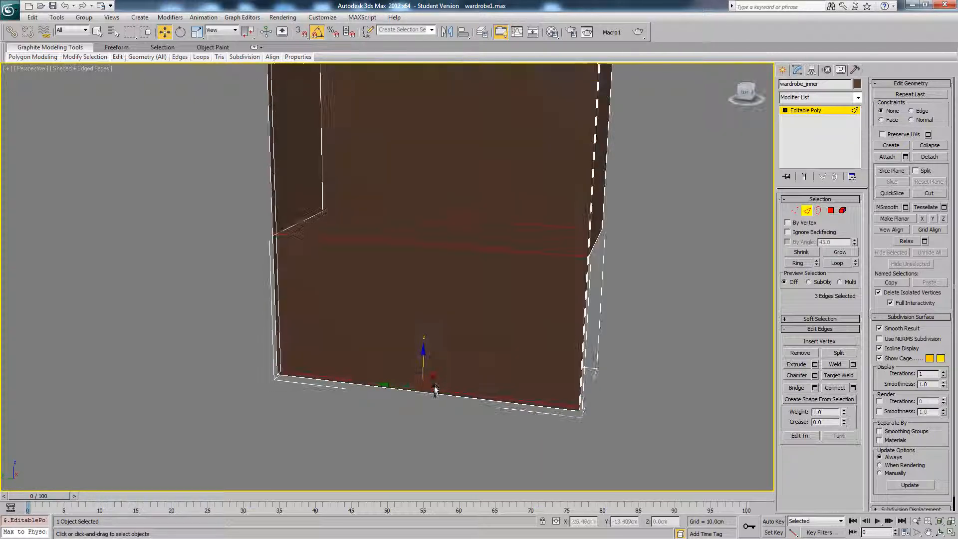
Step: Detach the compartment floor and the front face below it from wardrobe_inner as a separate object named wardrobe_drawers
click(830, 210)
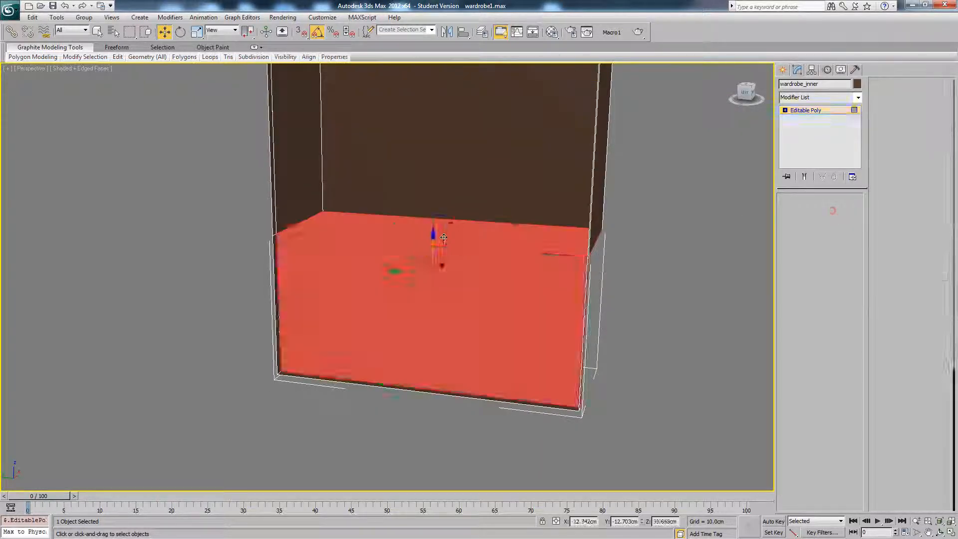
click(435, 240)
ctrl+click(426, 271)
mouse_move(426, 270)
alt+middle_down()
mouse_move(439, 272)
mouse_move(425, 270)
alt+middle_up()
click(930, 157)
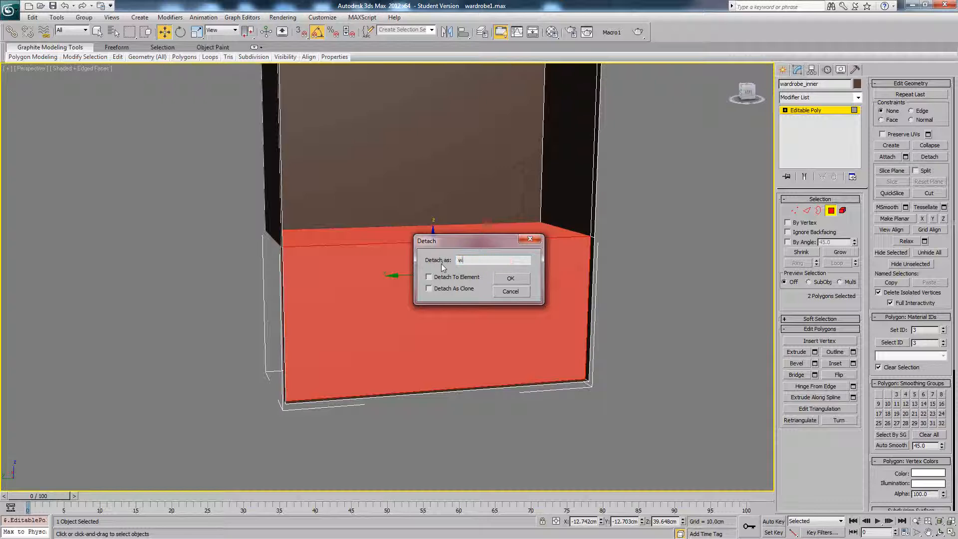
text(ward)
text(robe_d)
text(oors)
key(Return)
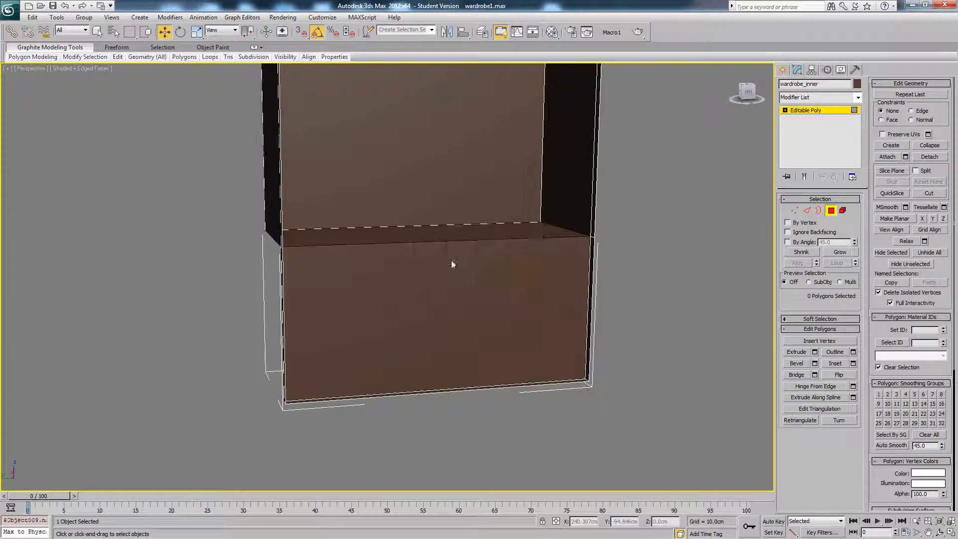
Step: Connect the three lengthwise edges of wardrobe_drawers with two segments, pinched outward close to the block's two ends
click(824, 110)
click(391, 280)
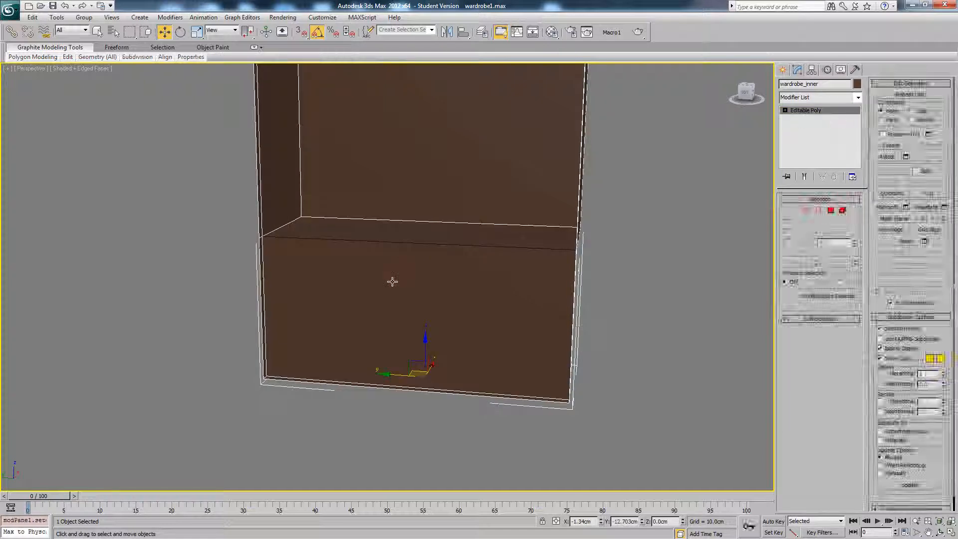
alt+middle_drag(449, 276, 443, 281)
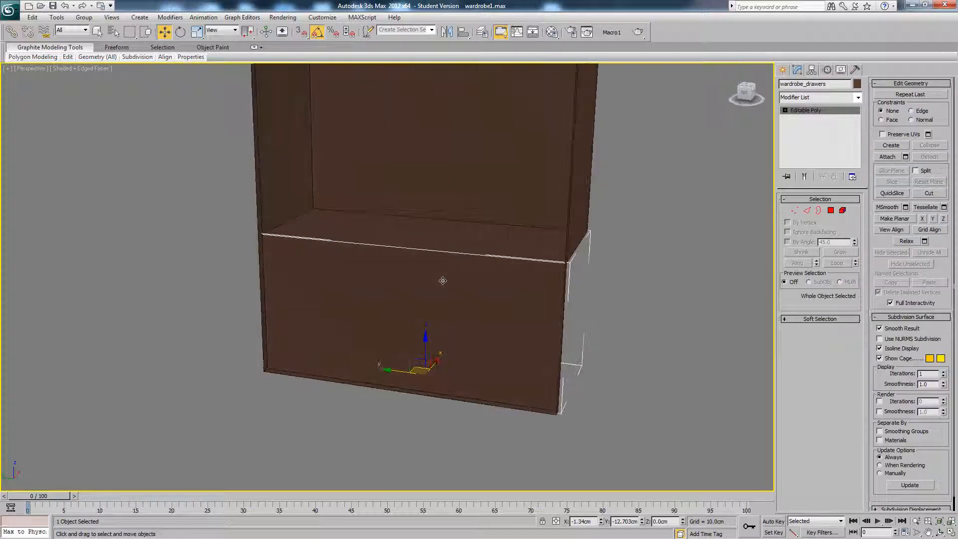
click(809, 210)
alt+middle_drag(472, 241, 463, 238)
drag(458, 185, 399, 455)
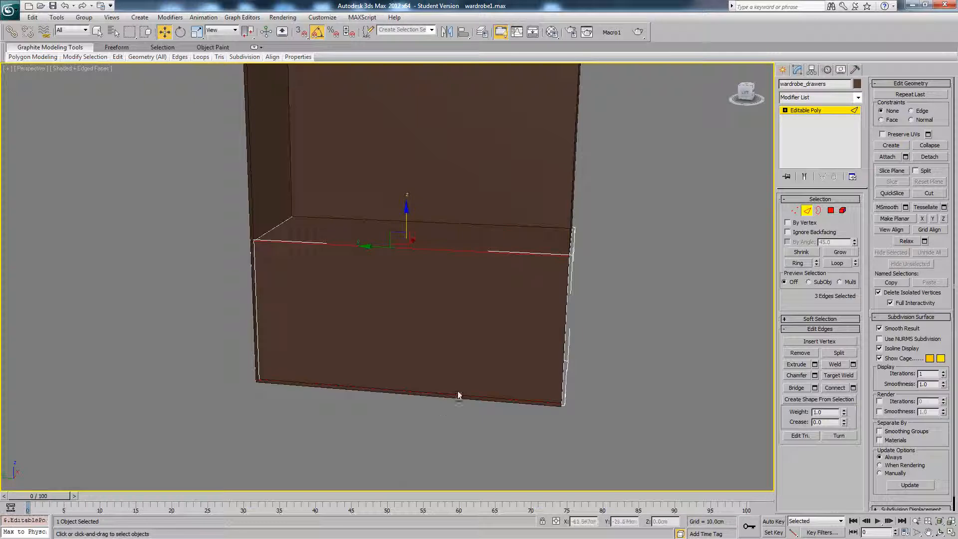
mouse_move(459, 395)
alt+middle_down()
mouse_move(430, 391)
mouse_move(450, 394)
alt+middle_up()
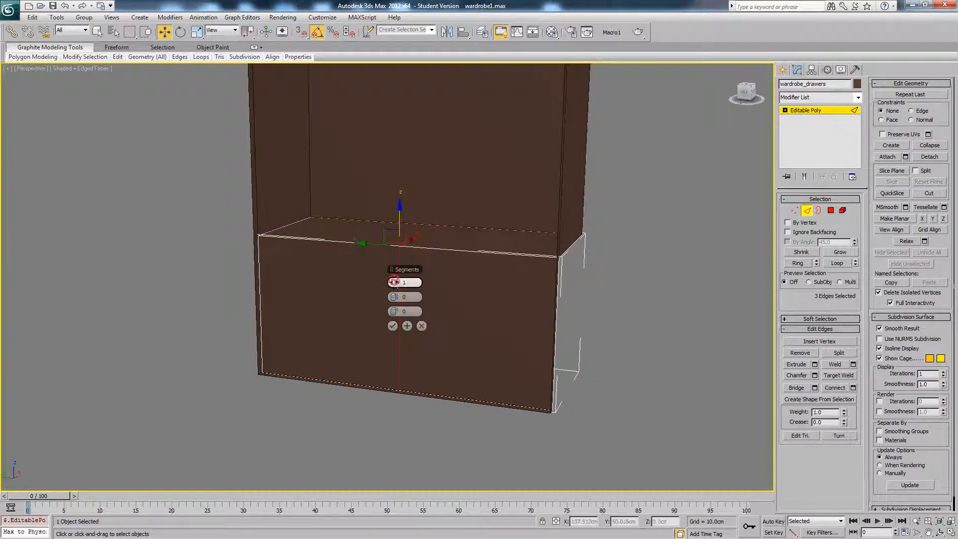
drag(394, 283, 399, 283)
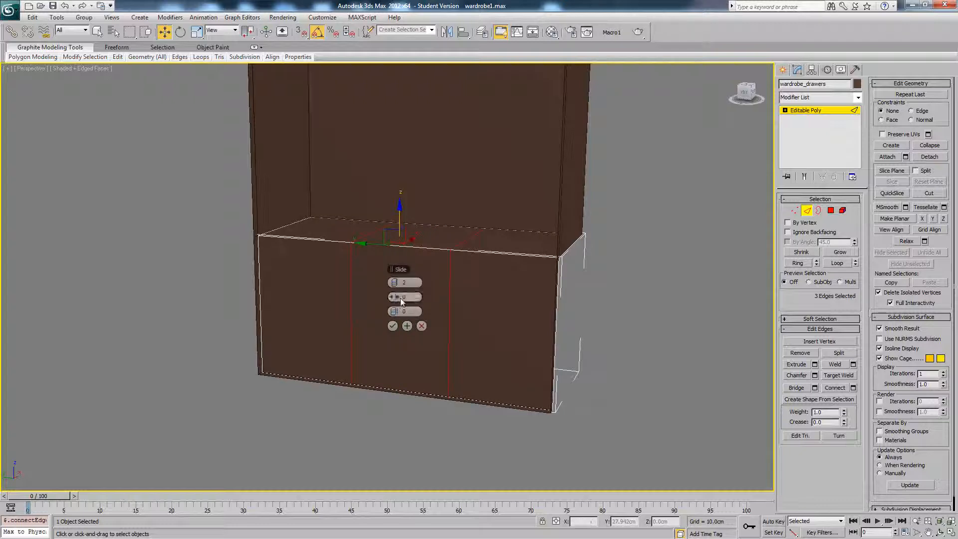
mouse_move(400, 311)
mouse_down()
mouse_move(425, 310)
mouse_move(413, 312)
mouse_up()
key(Return)
drag(587, 305, 399, 327)
click(395, 326)
Step: Connect the four upright edges of the drawer front with two segments and a pinch of 90, and clear the selection
alt+middle_drag(412, 316, 435, 305)
drag(215, 293, 585, 334)
alt+middle_drag(585, 335, 624, 337)
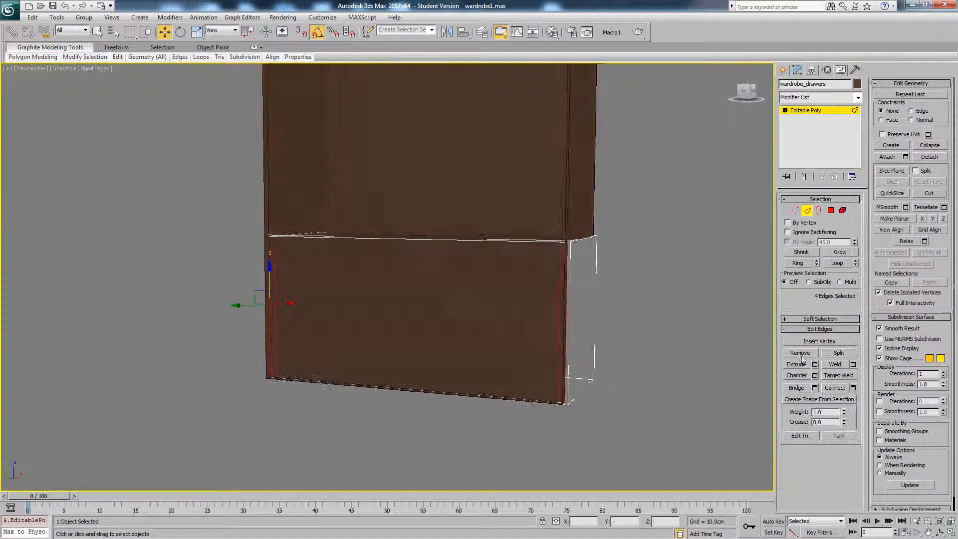
click(854, 388)
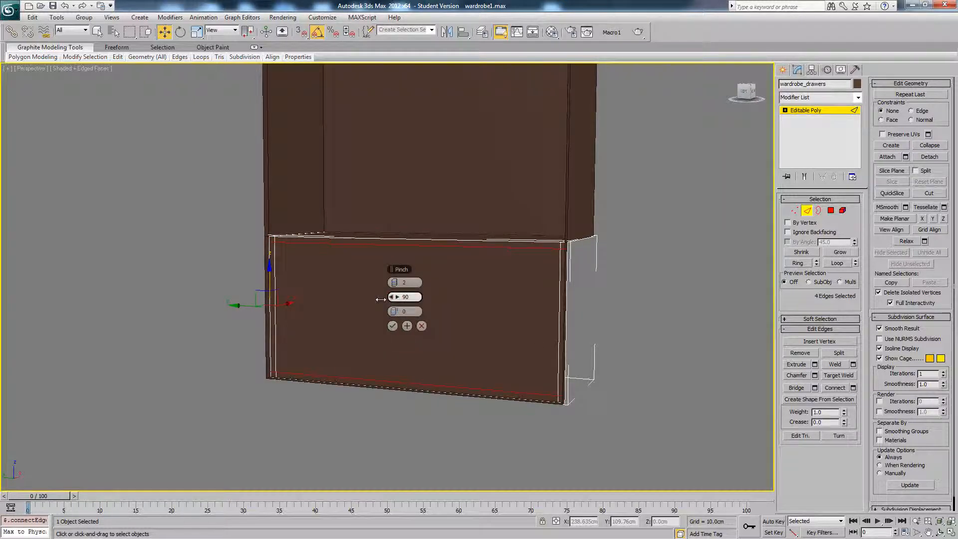
click(407, 325)
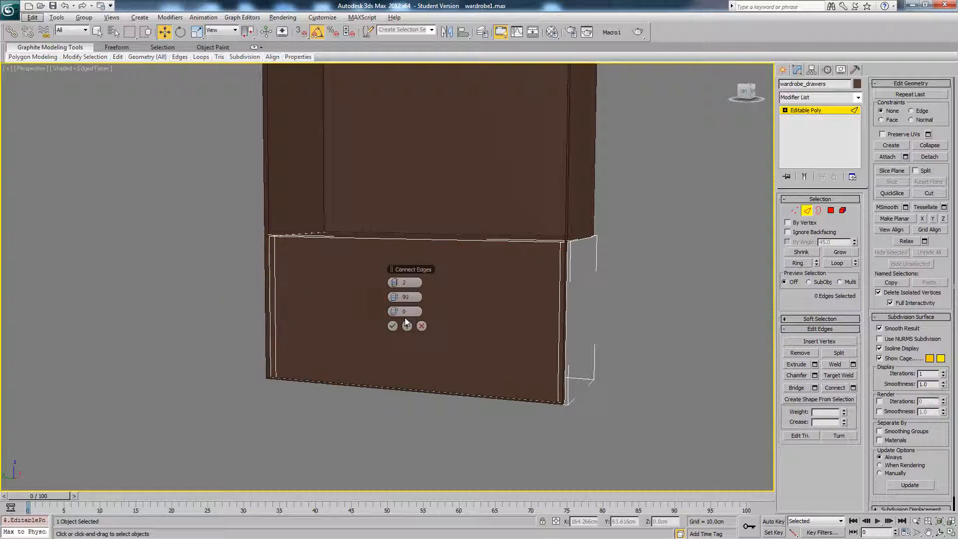
key(ctrl+z)
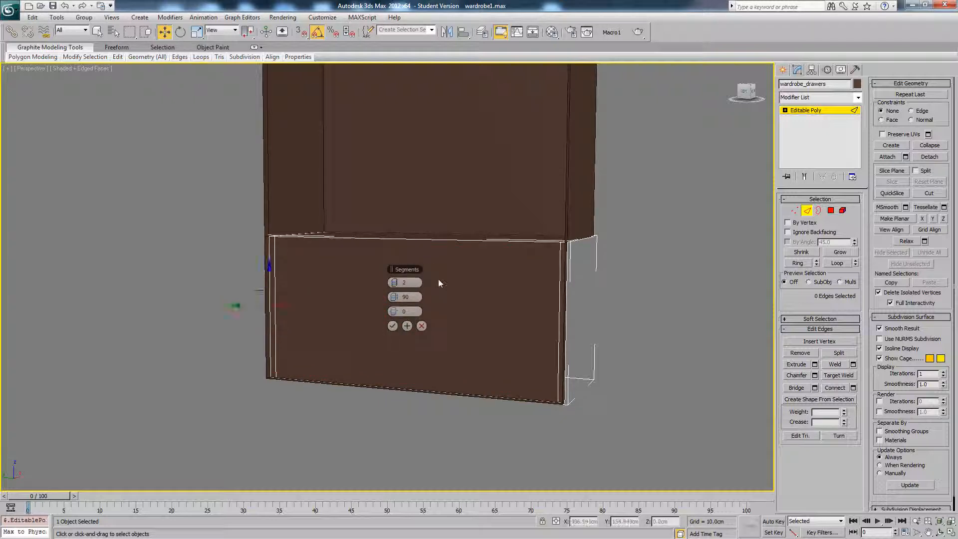
click(394, 325)
alt+middle_drag(400, 326, 466, 332)
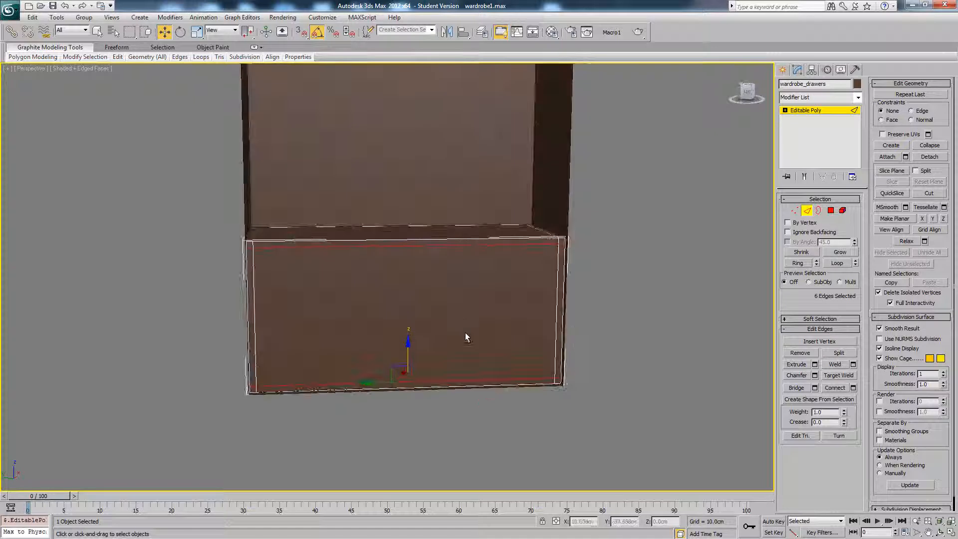
click(425, 412)
alt+middle_drag(436, 388, 431, 410)
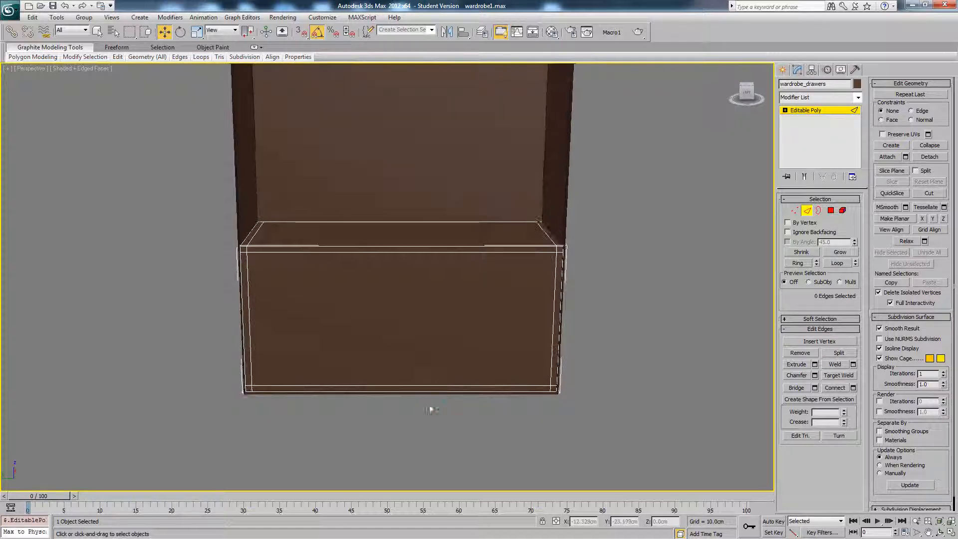
Step: Connect the upright edges of the drawer front's middle band with two segments and a pinch of -80 to form a horizontal divider
alt+middle_drag(304, 309, 257, 325)
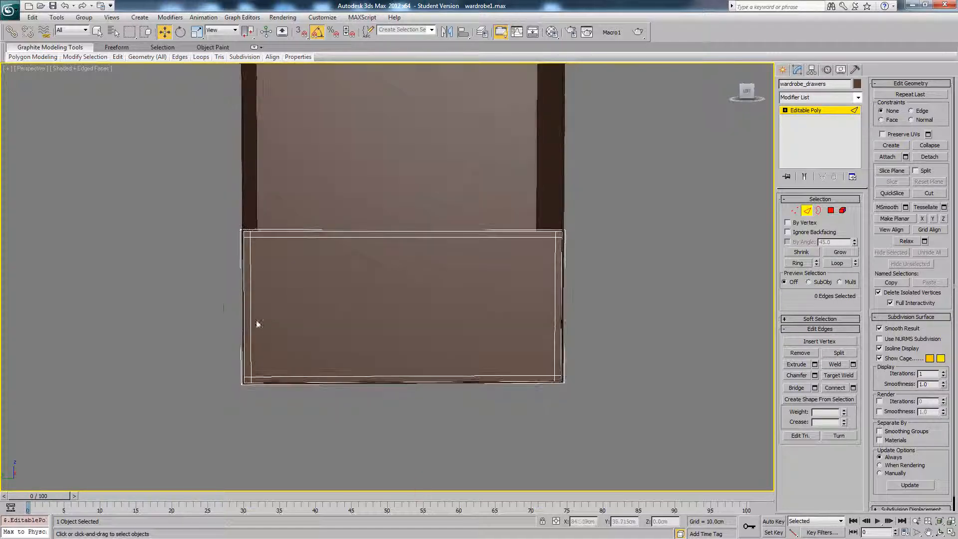
drag(264, 313, 630, 339)
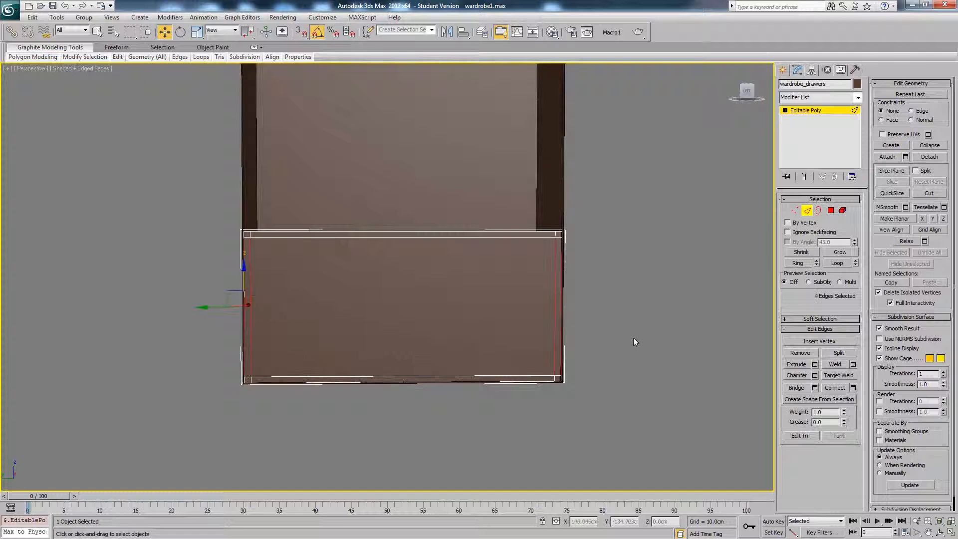
click(853, 388)
drag(416, 295, 50, 273)
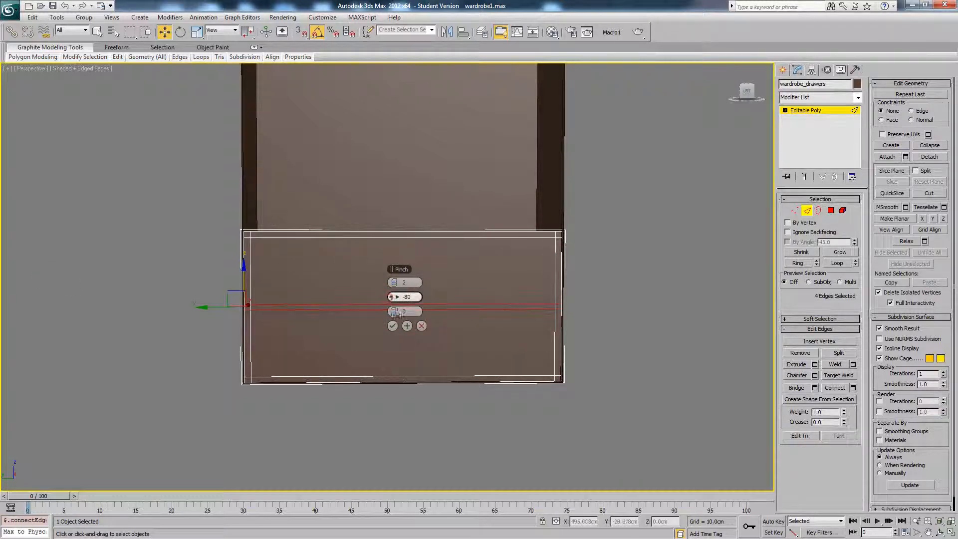
click(392, 326)
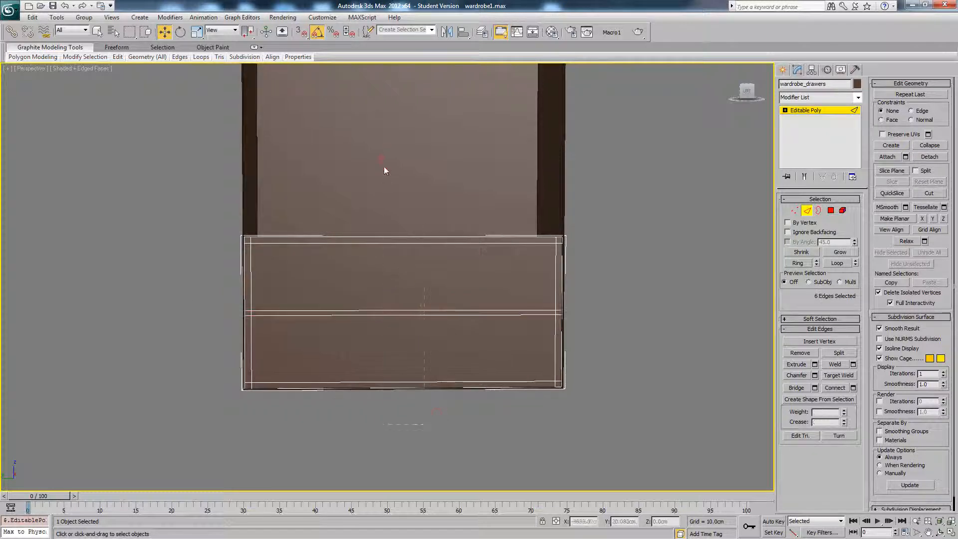
Step: Connect the seven lengthwise edges across the drawer block's middle with two segments and a pinch of -90 to form a vertical divider
drag(385, 172, 380, 219)
alt+middle_drag(530, 270, 536, 287)
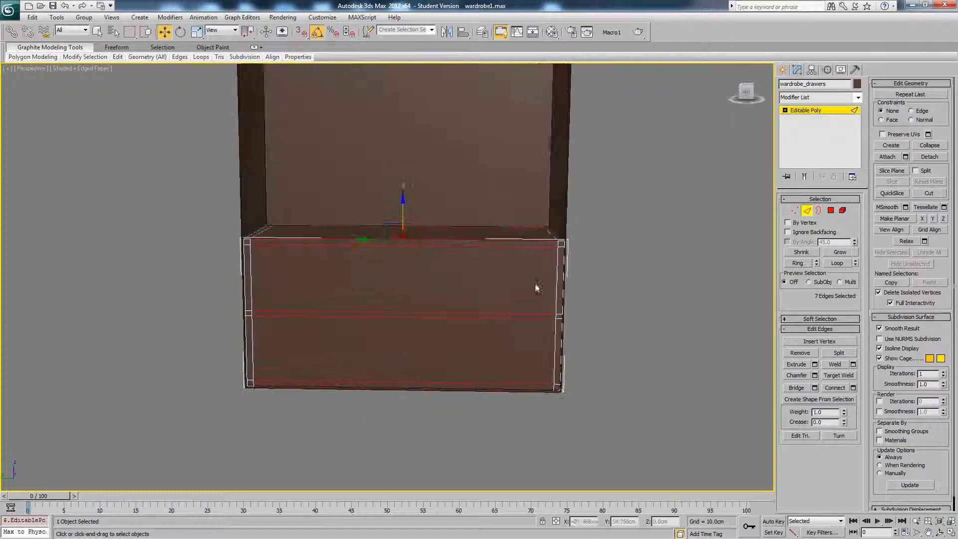
click(853, 387)
drag(399, 297, 379, 296)
click(392, 326)
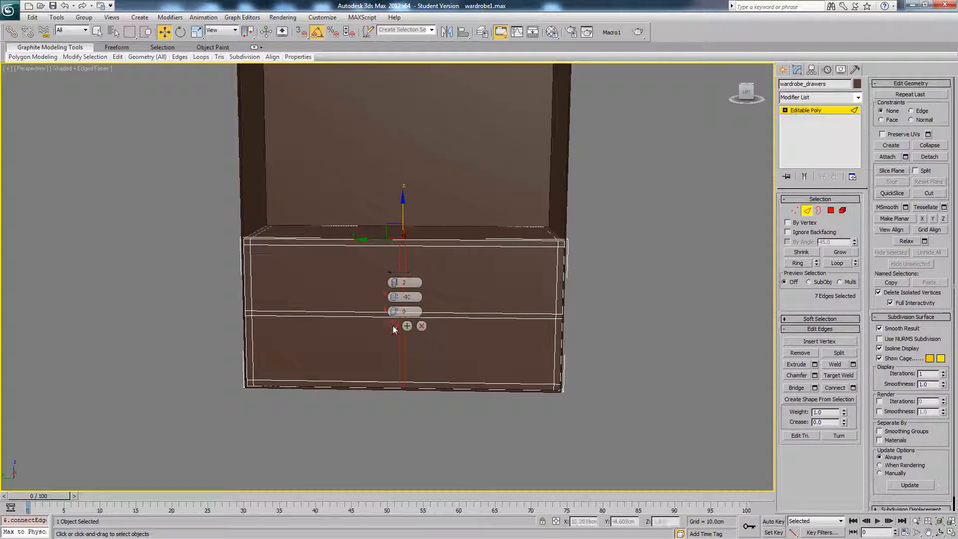
click(646, 307)
alt+middle_drag(645, 307, 628, 304)
key(F4)
key(F4)
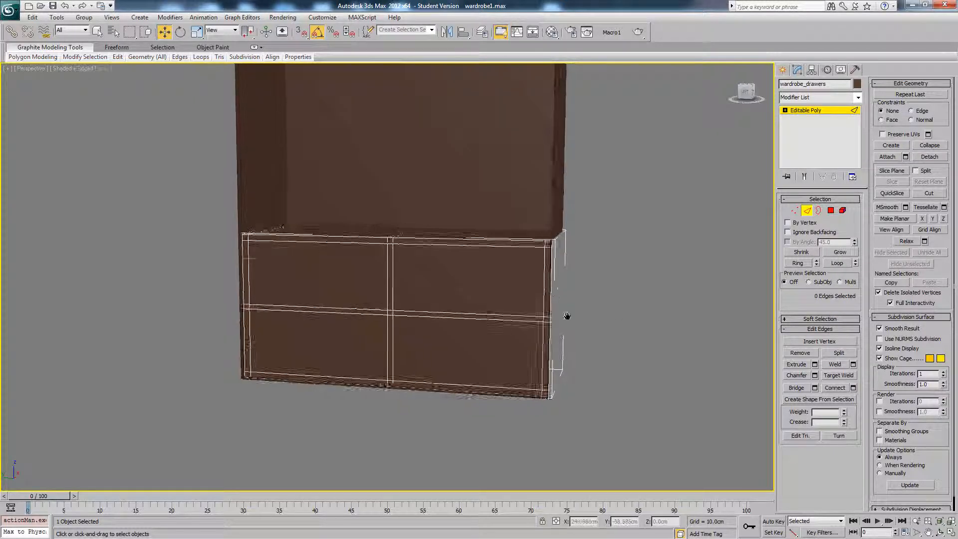
mouse_move(567, 317)
alt+middle_down()
mouse_move(539, 335)
mouse_move(554, 322)
alt+middle_up()
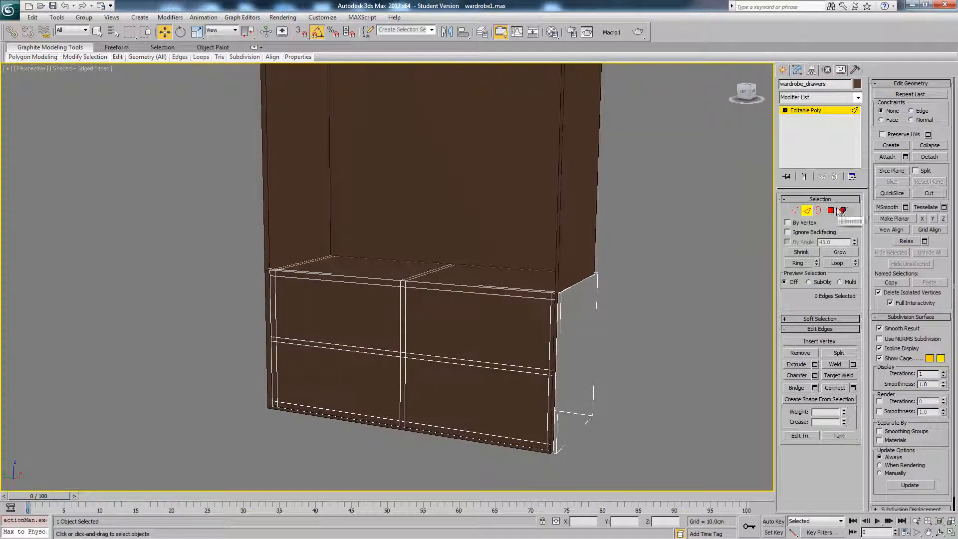
Step: Select the four large drawer-front polygons of wardrobe_drawers and start extruding them with a height of 10.0 cm
click(832, 210)
alt+middle_drag(605, 299, 422, 381)
click(349, 299)
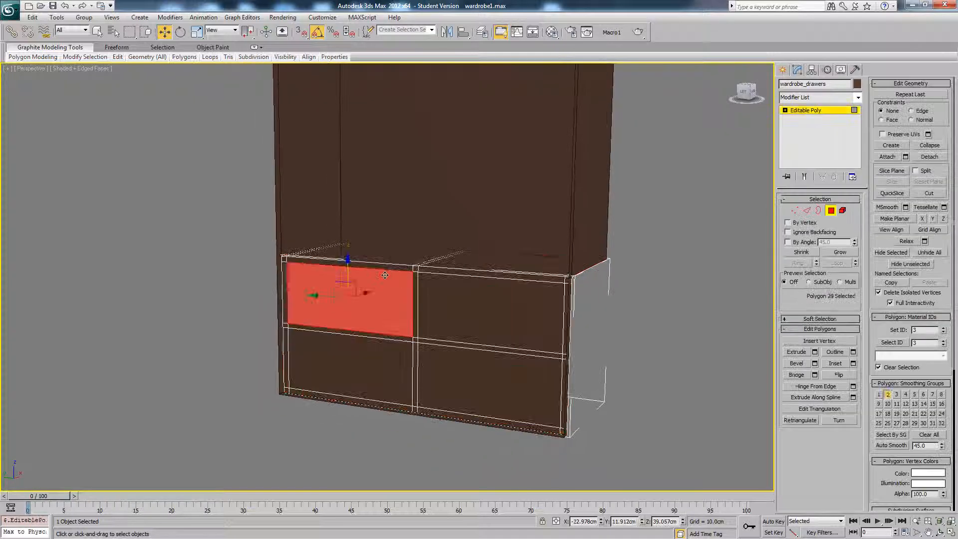
ctrl+click(393, 355)
ctrl+click(465, 379)
ctrl+click(459, 324)
mouse_move(546, 324)
alt+middle_down()
mouse_move(535, 330)
mouse_move(554, 322)
alt+middle_up()
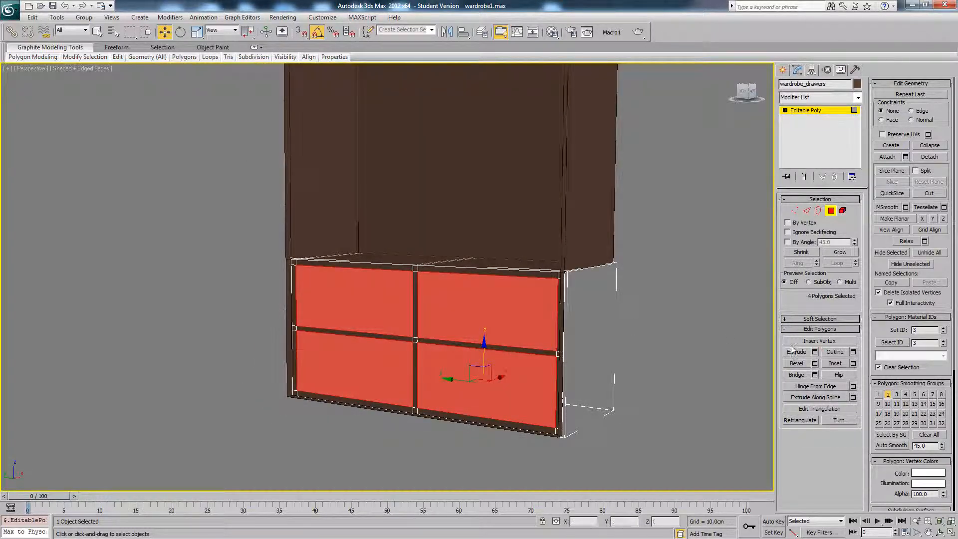
click(815, 352)
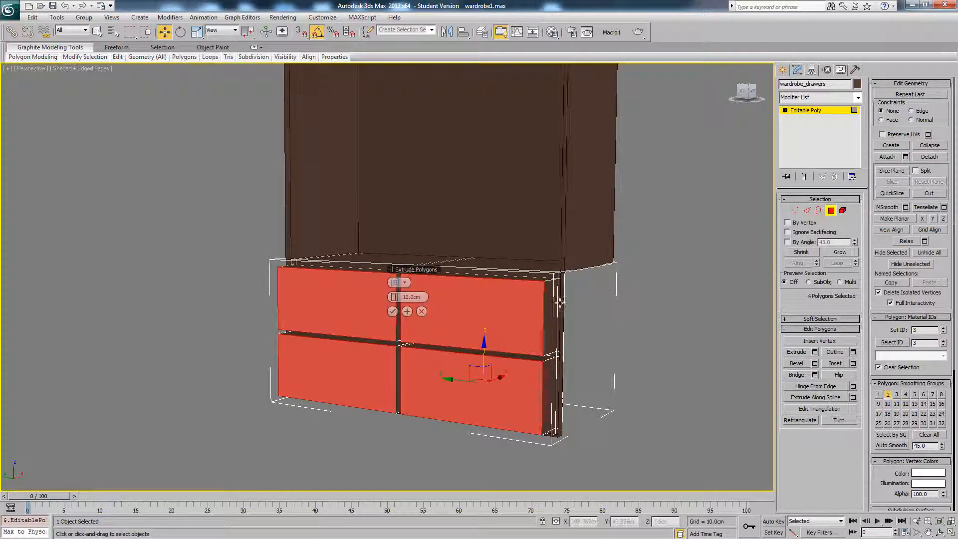
alt+middle_drag(559, 305, 554, 314)
key(ctrl+z)
key(ctrl+z)
key(ctrl+z)
key(ctrl+z)
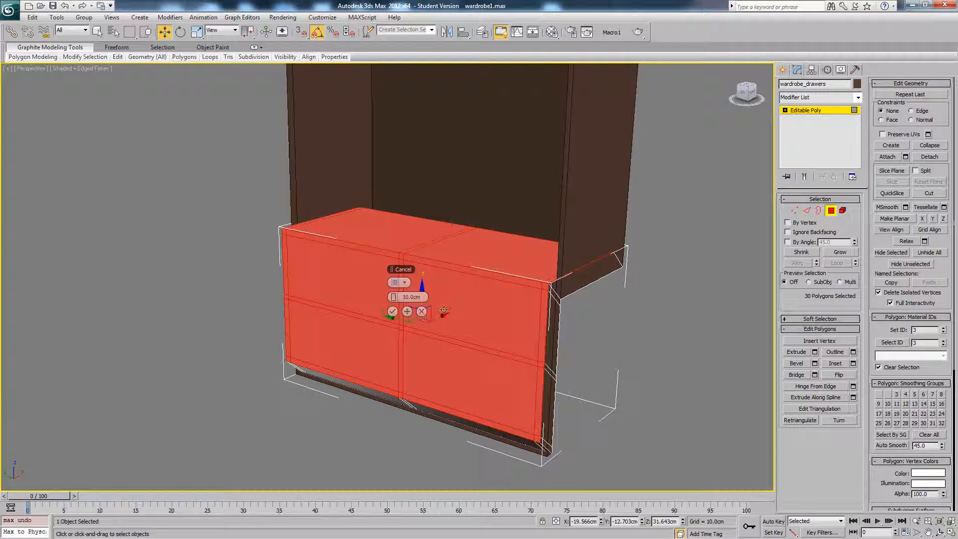
key(ctrl+y)
key(ctrl+y)
key(ctrl+y)
key(ctrl+y)
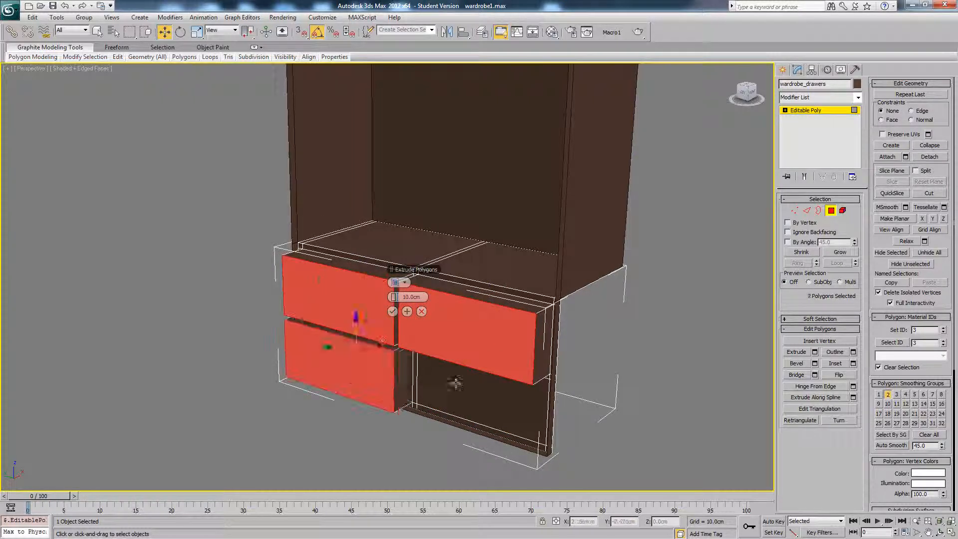
Step: Reduce the extrusion height so the four drawer fronts protrude only slightly, clear the polygon selection and leave polygon level
drag(394, 297, 352, 309)
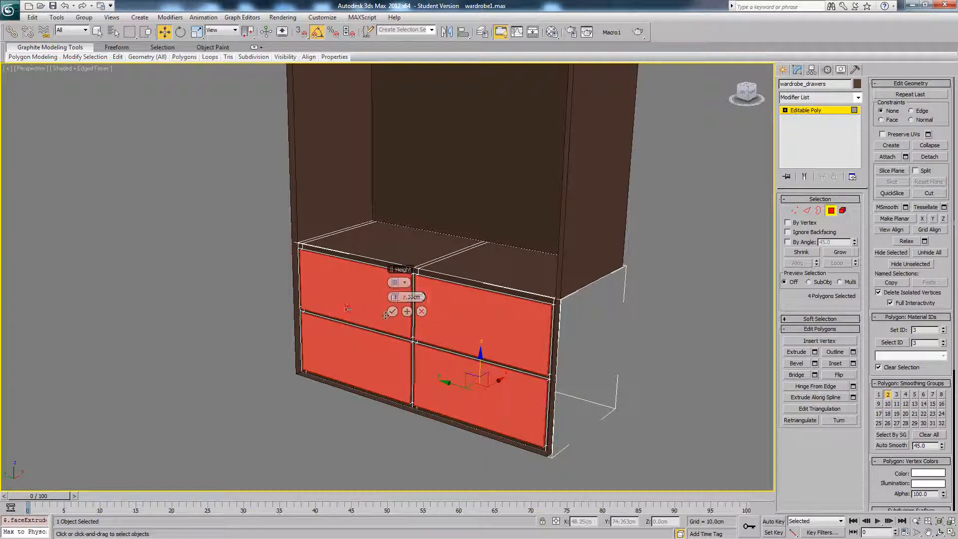
click(618, 349)
mouse_move(555, 325)
alt+middle_down()
mouse_move(640, 325)
mouse_move(533, 314)
mouse_move(573, 328)
alt+middle_up()
alt+middle_drag(411, 331, 483, 310)
scroll(445, 300, down, 6)
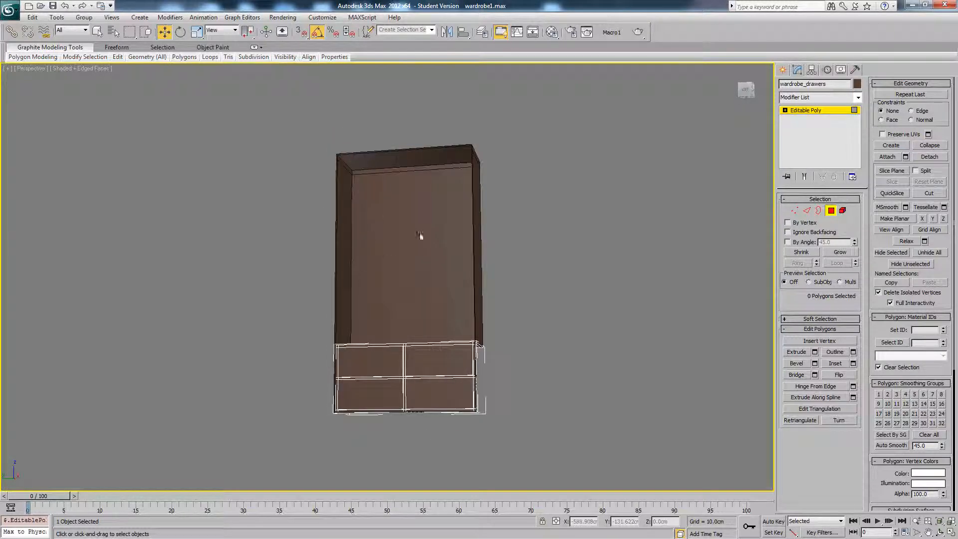
alt+middle_drag(421, 238, 432, 317)
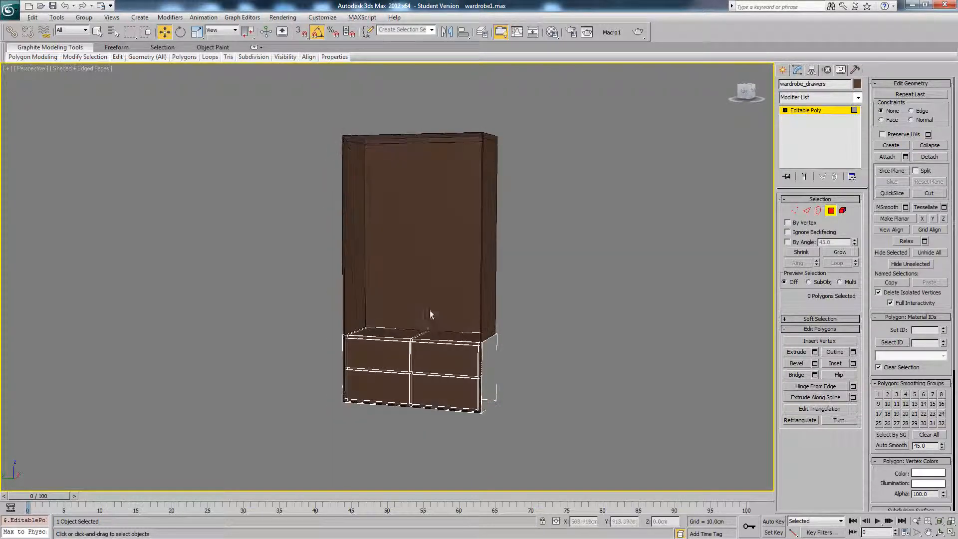
scroll(437, 302, up, 4)
click(832, 211)
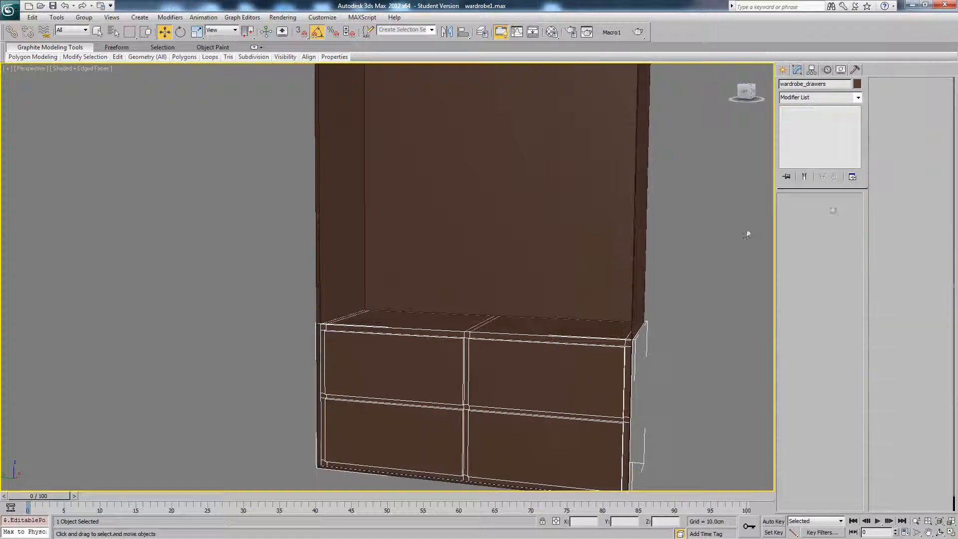
Step: Create a cylinder of about 2.38 cm radius and 37.2 cm height in the front view, centered near the top of the wardrobe interior
alt+middle_drag(624, 222, 551, 395)
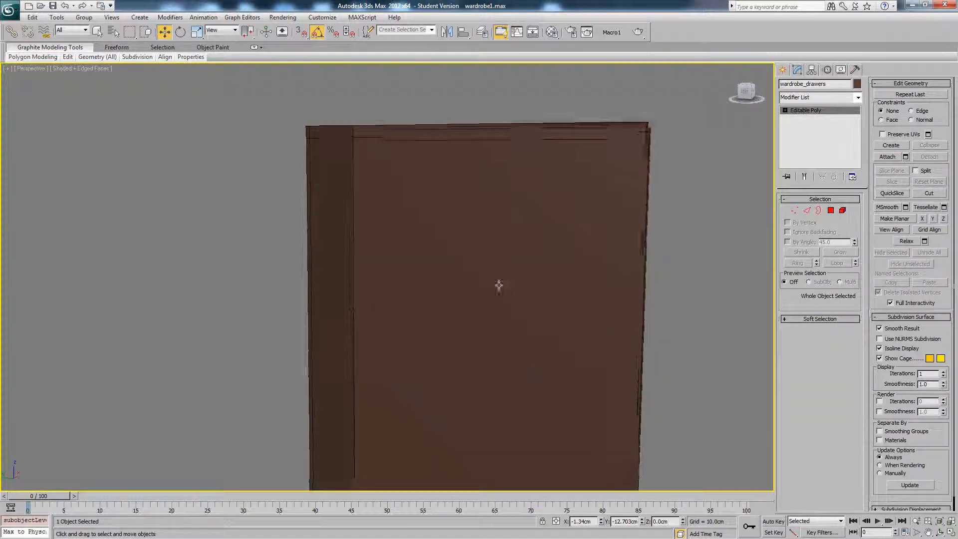
click(490, 271)
alt+middle_drag(499, 285, 536, 253)
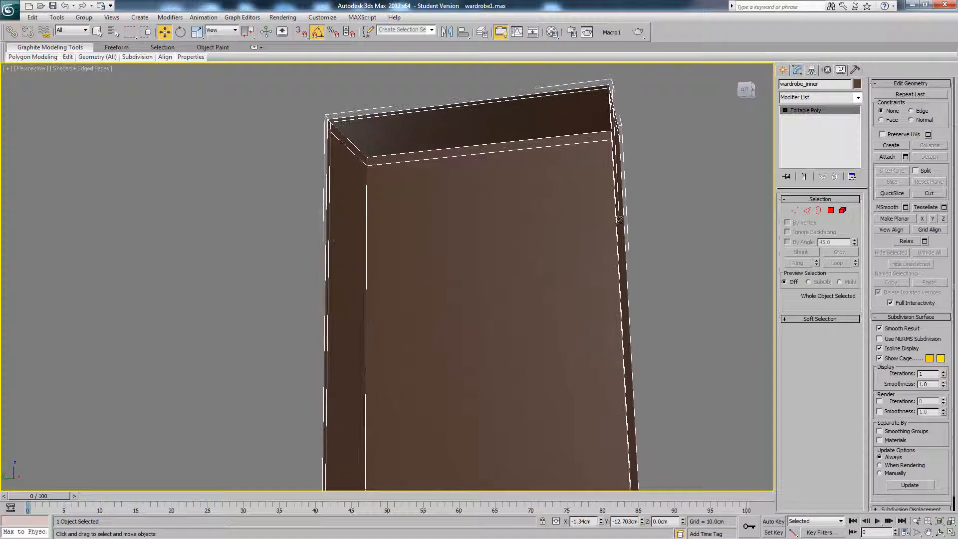
scroll(549, 195, down, 10)
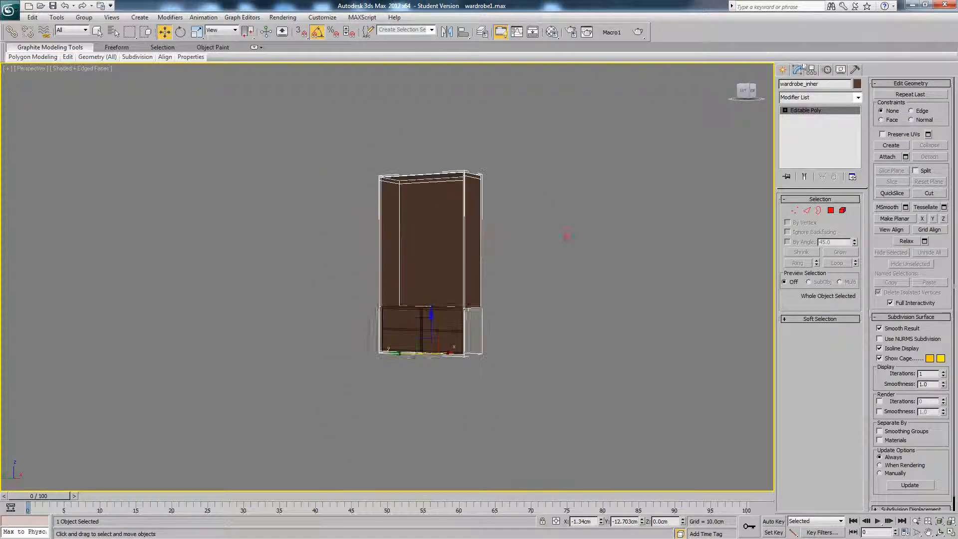
click(784, 69)
click(801, 155)
alt+middle_drag(464, 200, 430, 190)
key(f)
key(F3)
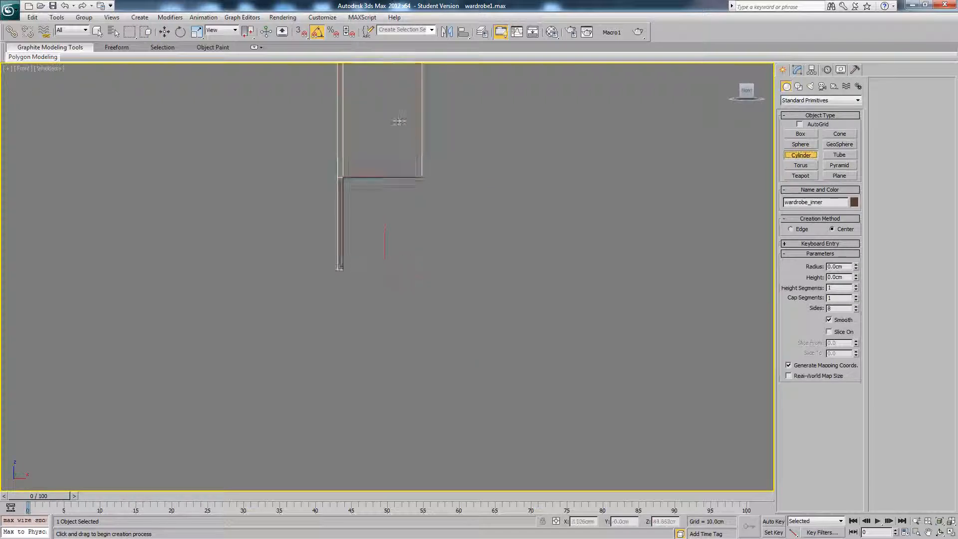
scroll(440, 184, up, 3)
scroll(452, 306, down, 4)
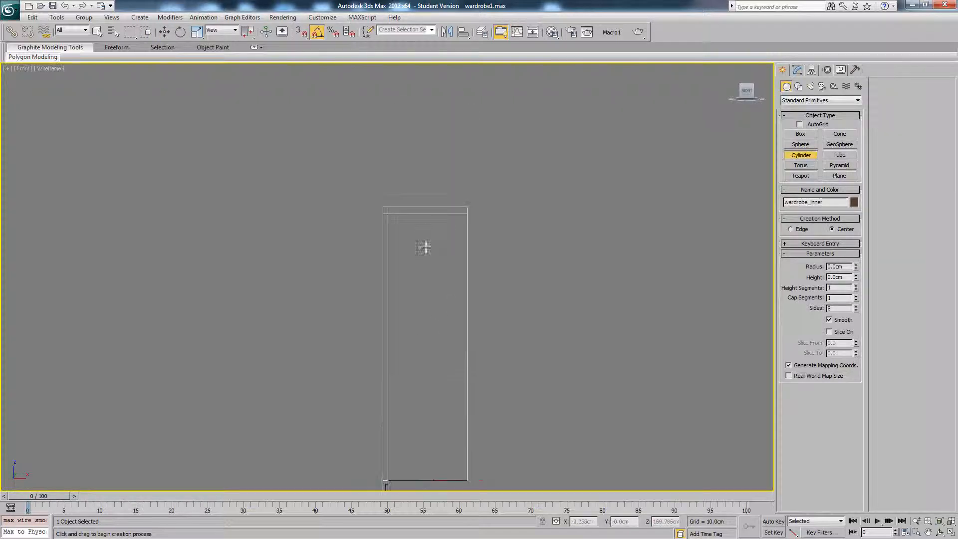
drag(429, 253, 430, 253)
click(428, 182)
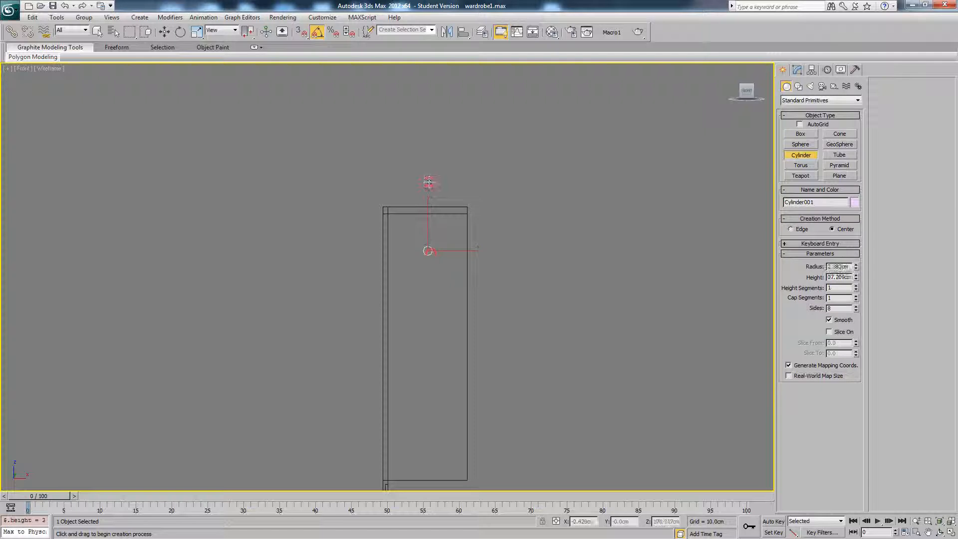
right_click(428, 183)
Step: Move the cylinder sideways in the left view so that its starting end meets the wardrobe's side wall
key(l)
scroll(506, 235, up, 1)
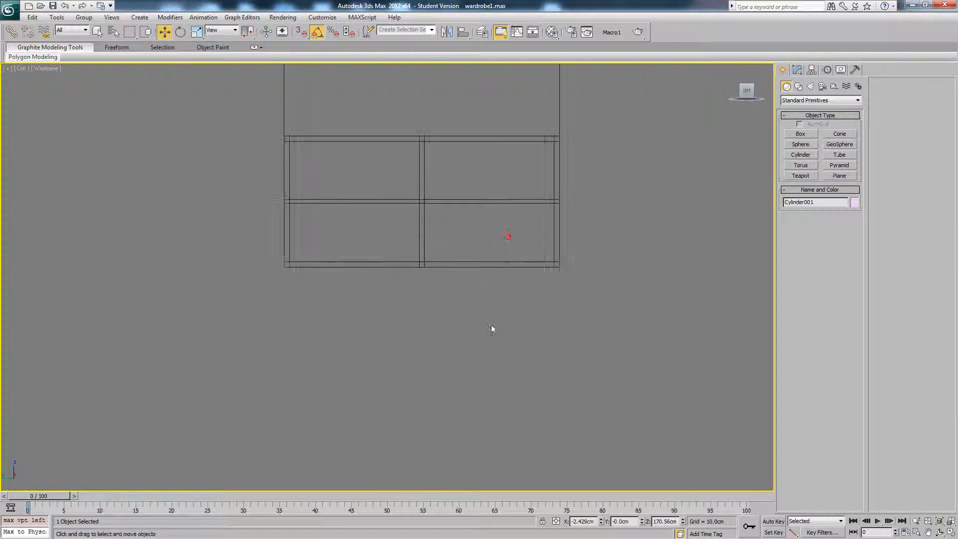
middle_drag(491, 327, 484, 391)
scroll(483, 247, down, 1)
middle_drag(484, 247, 502, 347)
middle_drag(431, 144, 425, 252)
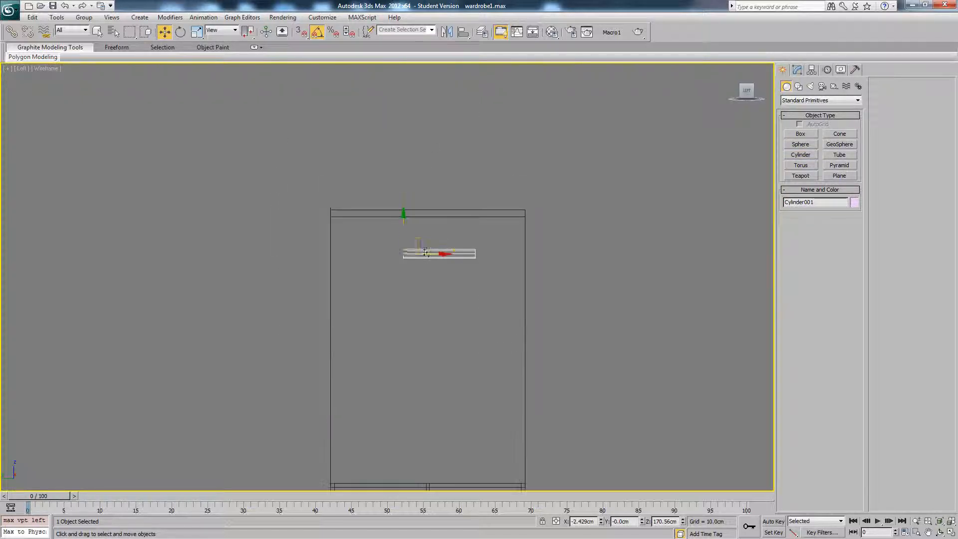
drag(430, 254, 354, 251)
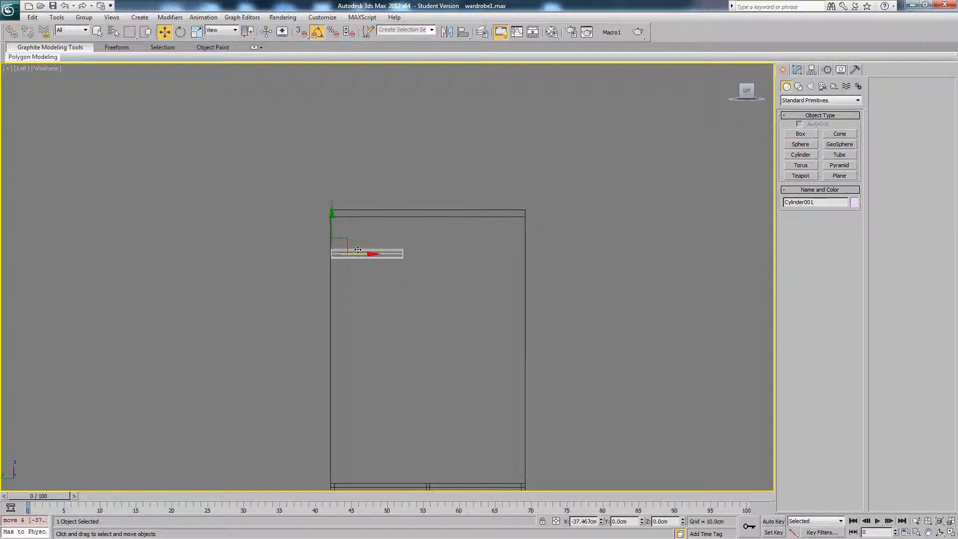
Step: Lengthen the cylinder to 101.581 cm so it spans the wardrobe as a hanging rod, with radius 0.858 cm and one height segment
key(F3)
click(799, 69)
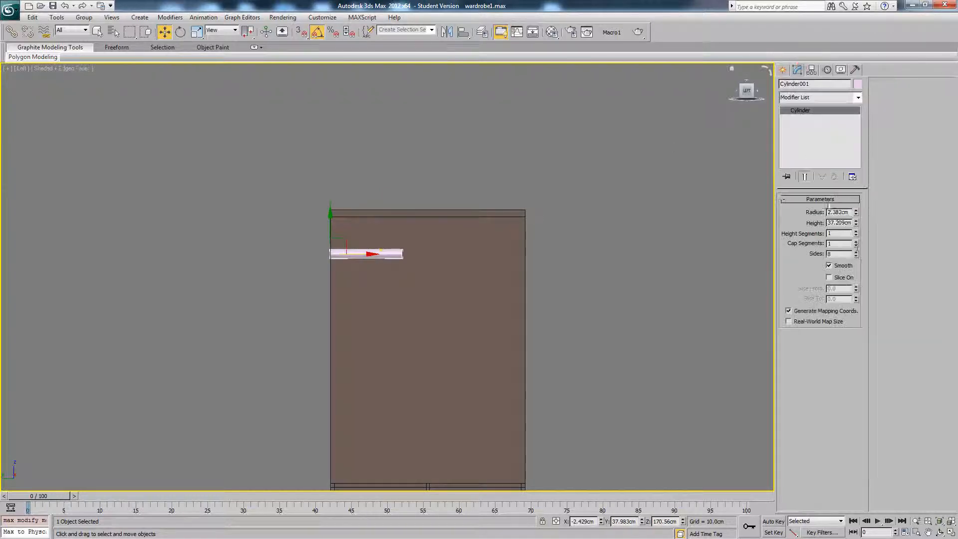
drag(856, 223, 861, 139)
key(F3)
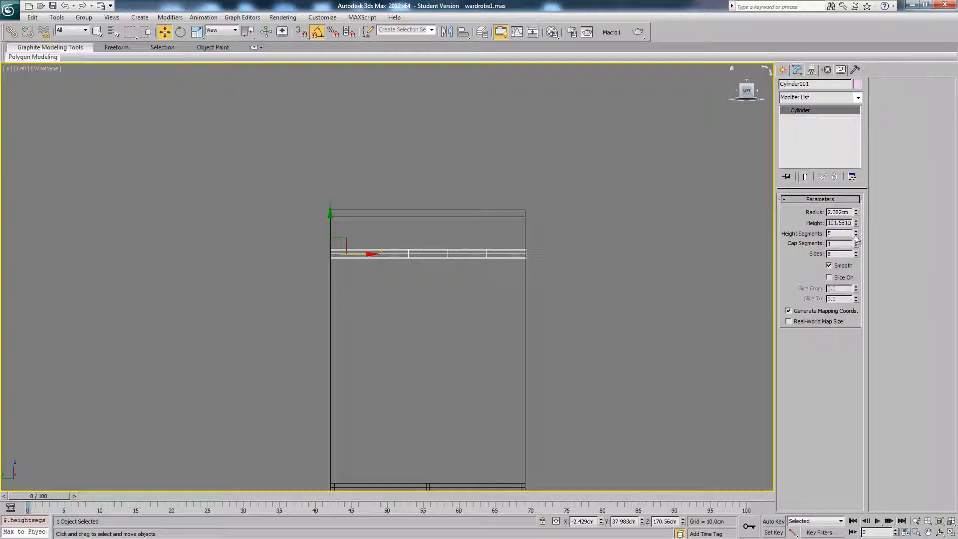
drag(862, 318, 862, 320)
drag(856, 213, 857, 243)
key(F3)
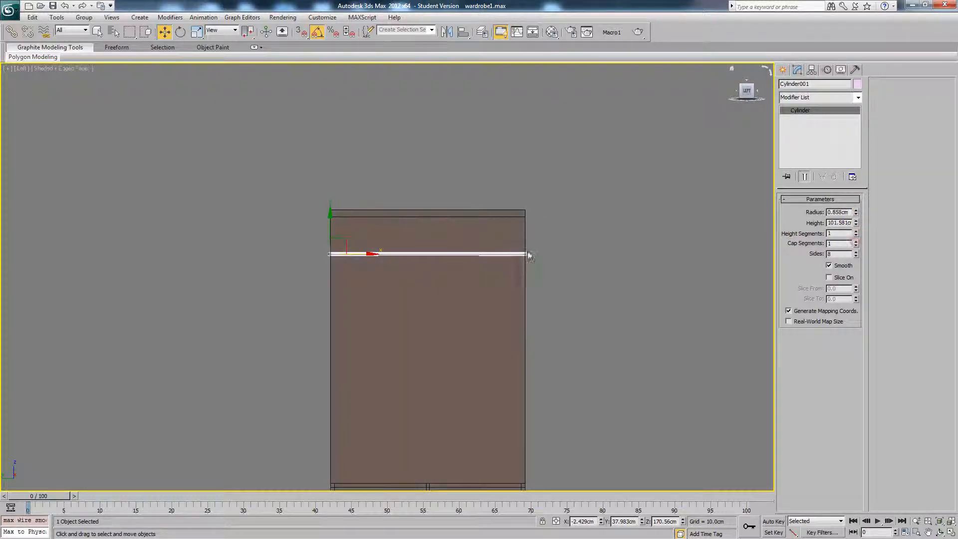
alt+middle_drag(526, 256, 381, 181)
click(520, 253)
scroll(479, 278, up, 5)
click(478, 268)
key(p)
key(ctrl+c)
middle_drag(423, 217, 344, 198)
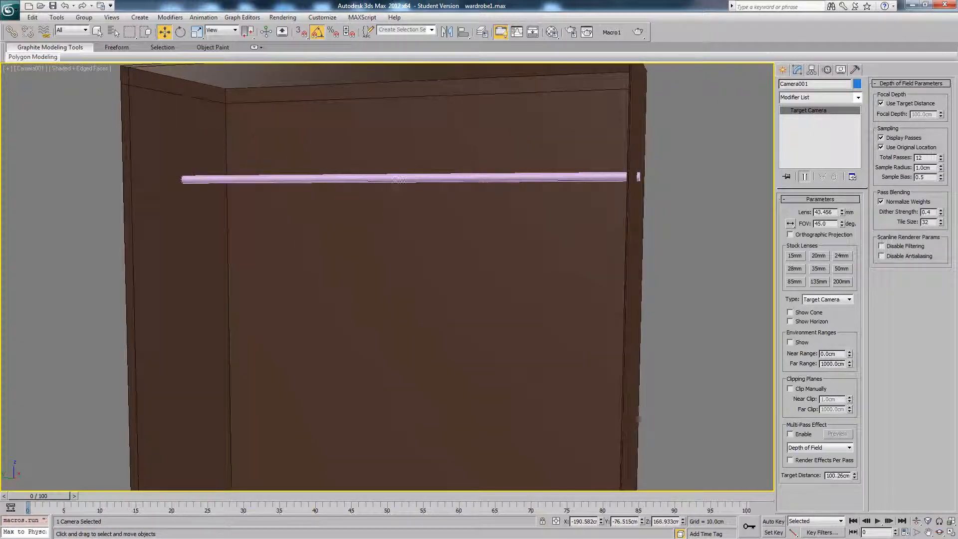
click(407, 180)
middle_drag(454, 218, 420, 204)
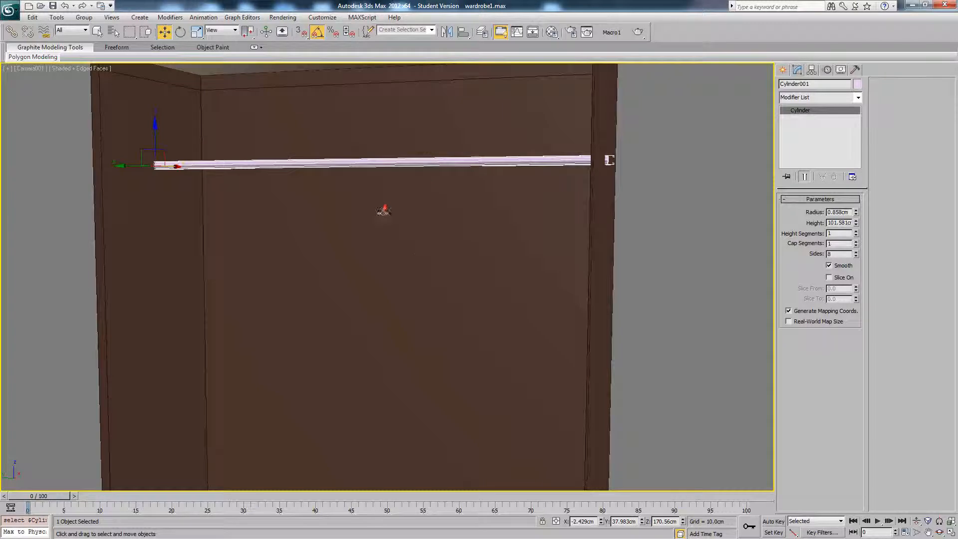
middle_drag(416, 222, 445, 214)
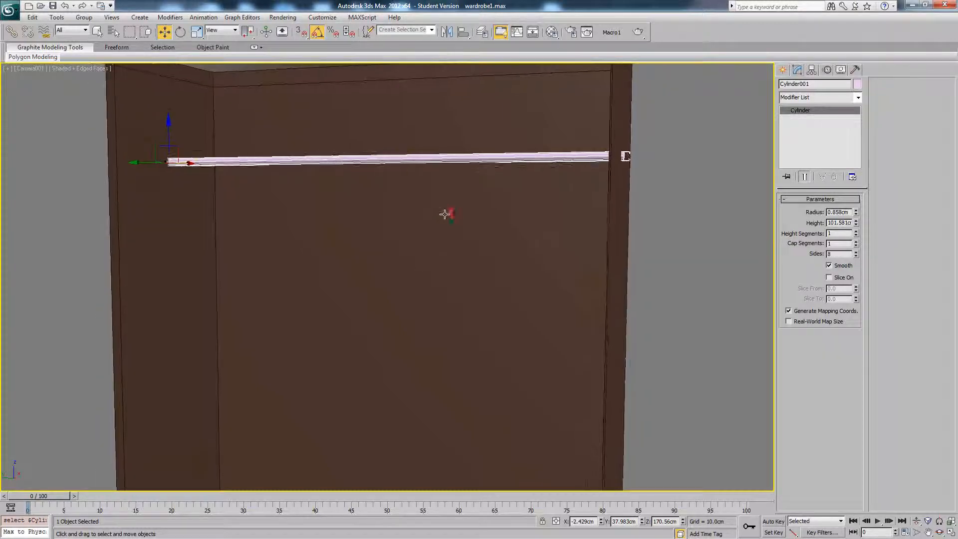
middle_drag(474, 257, 478, 230)
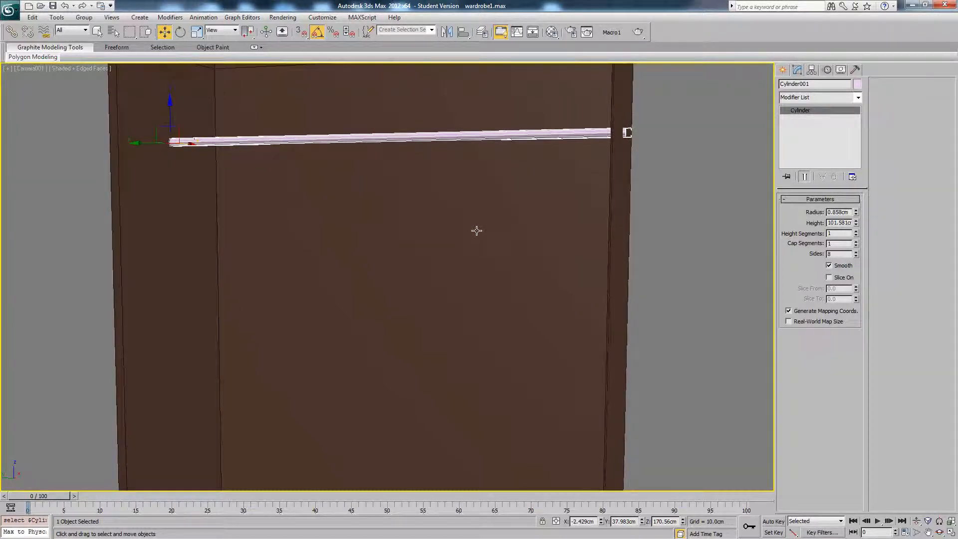
key(ctrl+z)
key(ctrl+z)
key(ctrl+z)
key(ctrl+z)
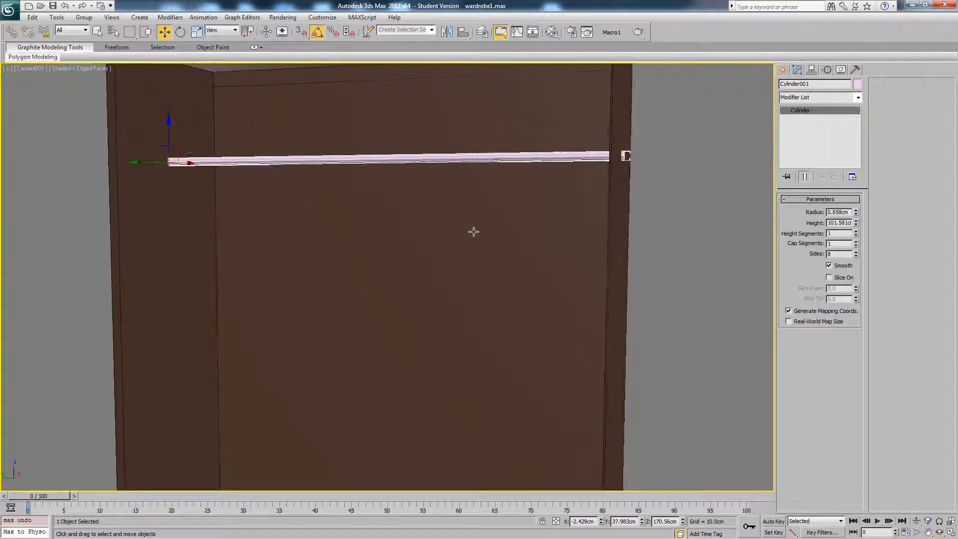
key(ctrl+z)
key(ctrl+z)
key(ctrl+z)
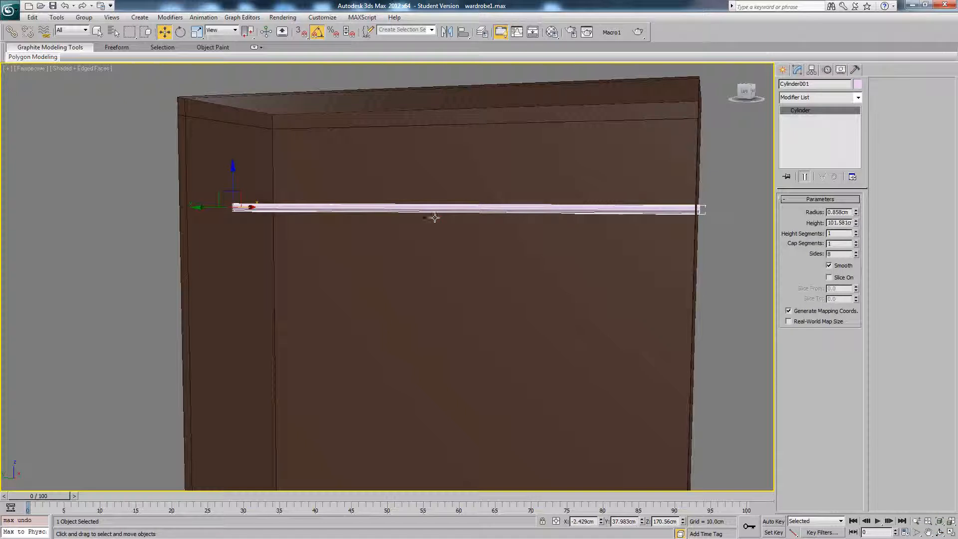
key(ctrl+z)
key(ctrl+z)
key(ctrl+z)
key(ctrl+z)
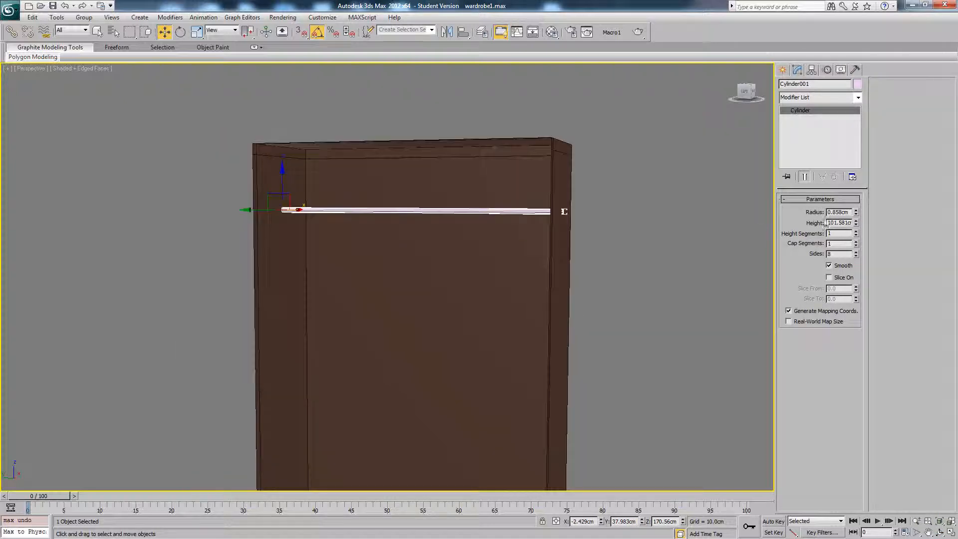
Step: Set the hanging rod's radius to 0.748 cm and its sides to 4, deselect it and turn off edged-face display
drag(859, 214, 858, 221)
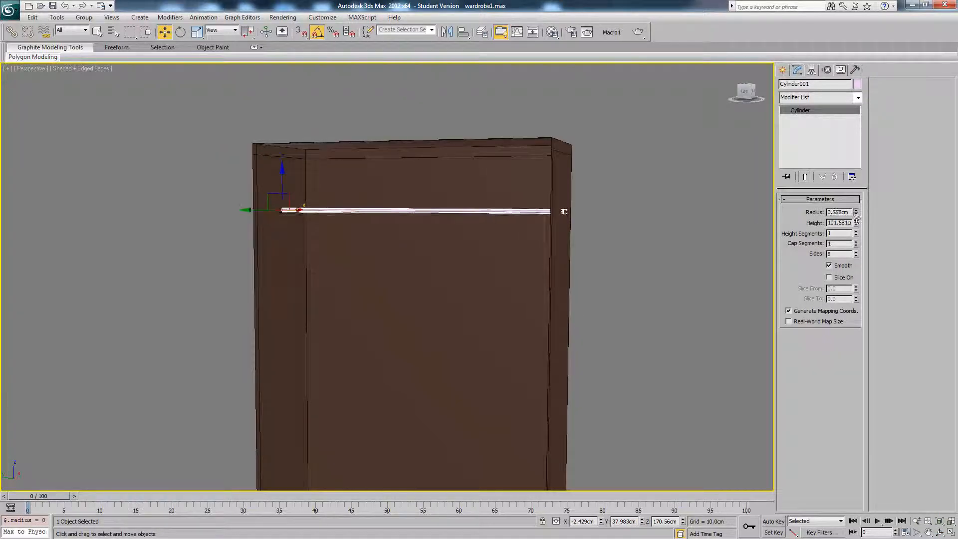
click(856, 256)
click(856, 256)
click(856, 256)
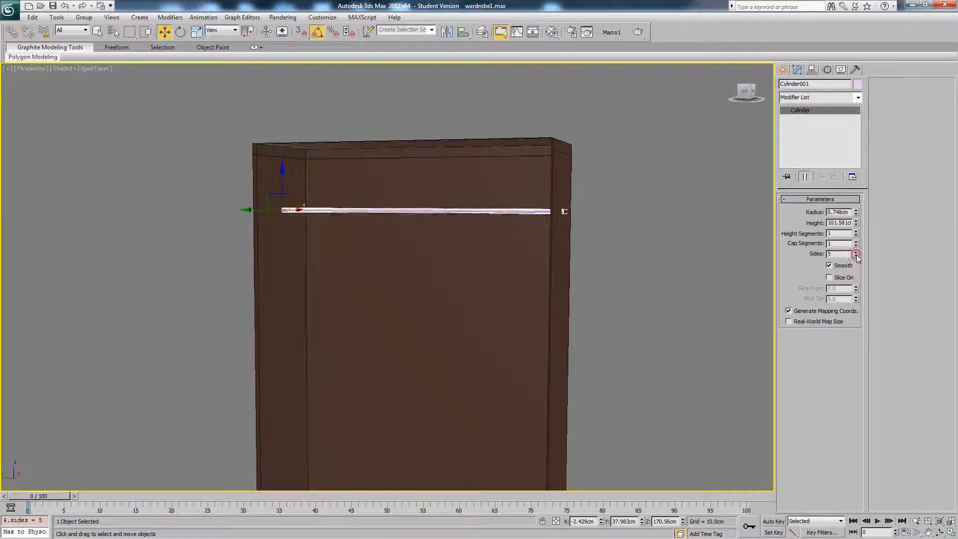
click(857, 256)
click(609, 239)
key(F4)
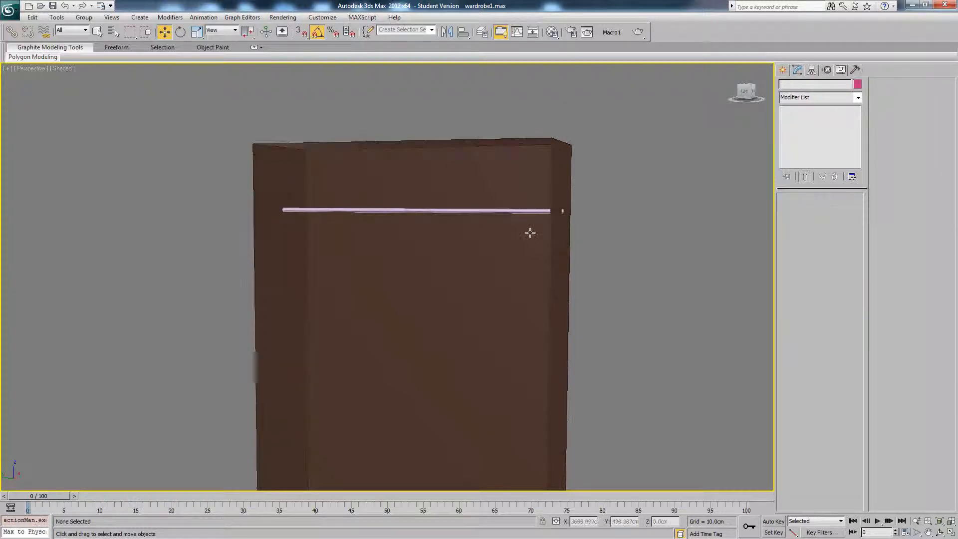
Step: Change the object color of wardrobe_inner to a pale blue-green so that it contrasts with the drawers
click(440, 208)
middle_drag(501, 255, 499, 195)
scroll(499, 195, down, 3)
click(542, 274)
alt+middle_drag(542, 274, 432, 262)
click(409, 259)
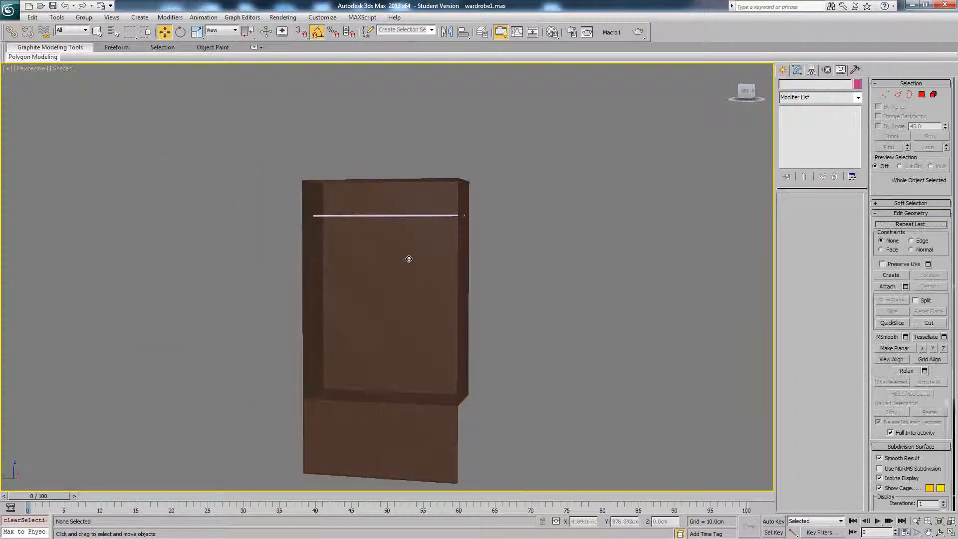
key(F3)
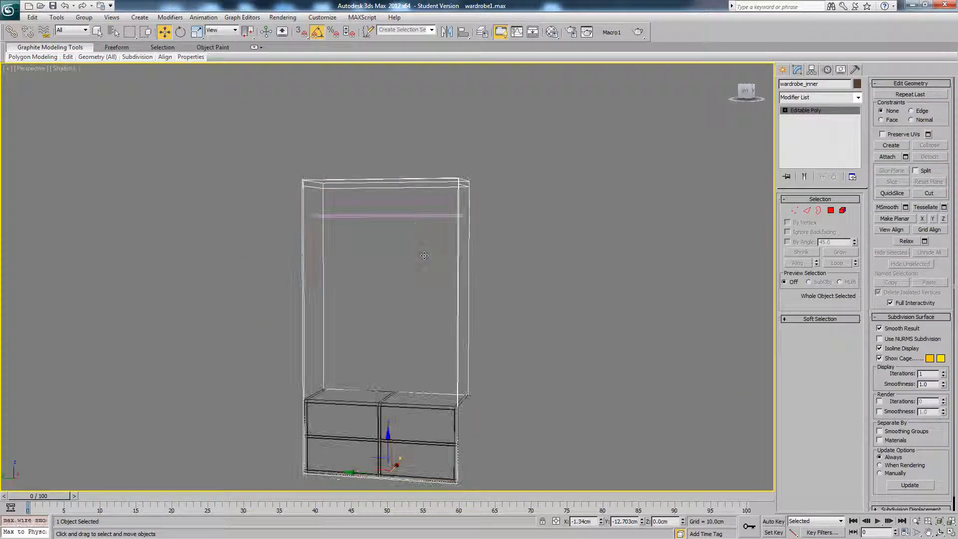
mouse_move(438, 270)
alt+middle_down()
mouse_move(424, 273)
mouse_move(513, 276)
mouse_move(416, 269)
alt+middle_up()
key(F3)
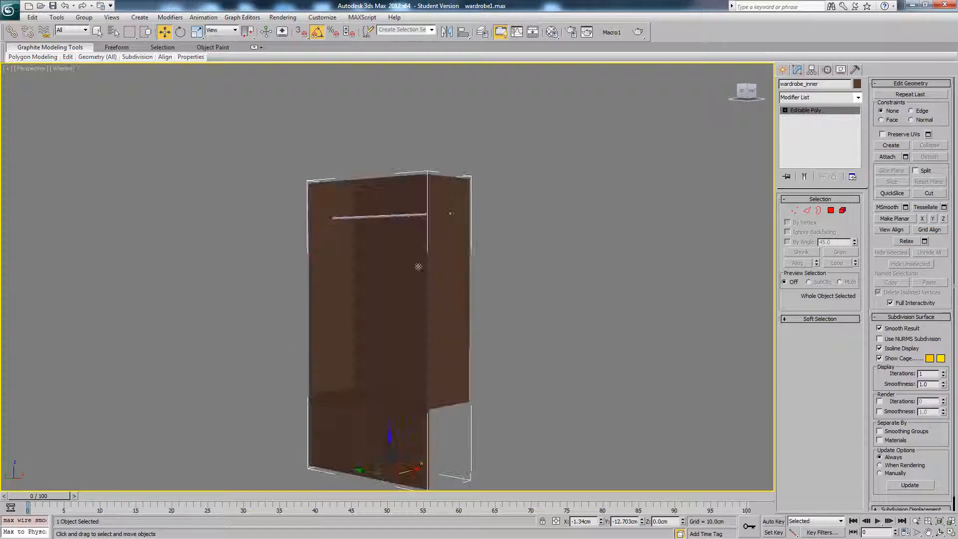
click(857, 84)
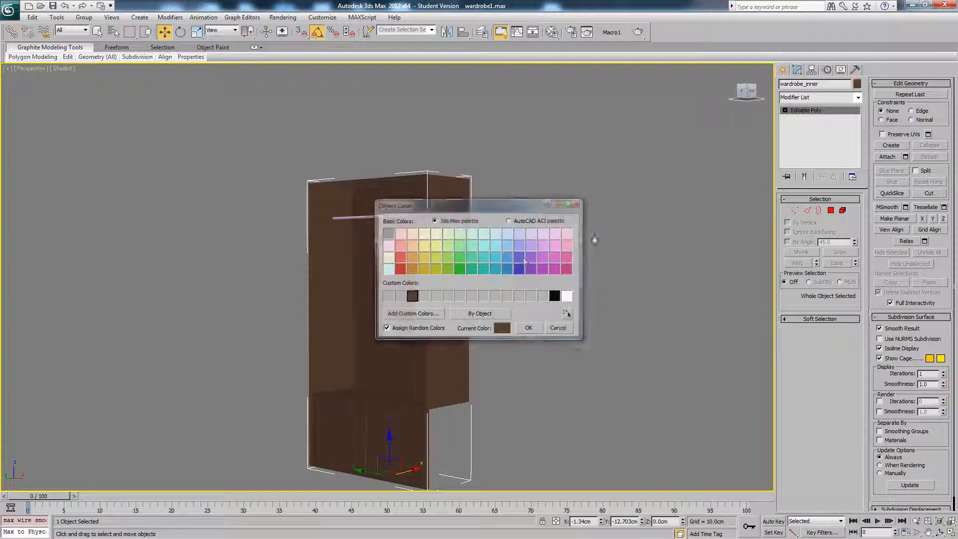
click(532, 330)
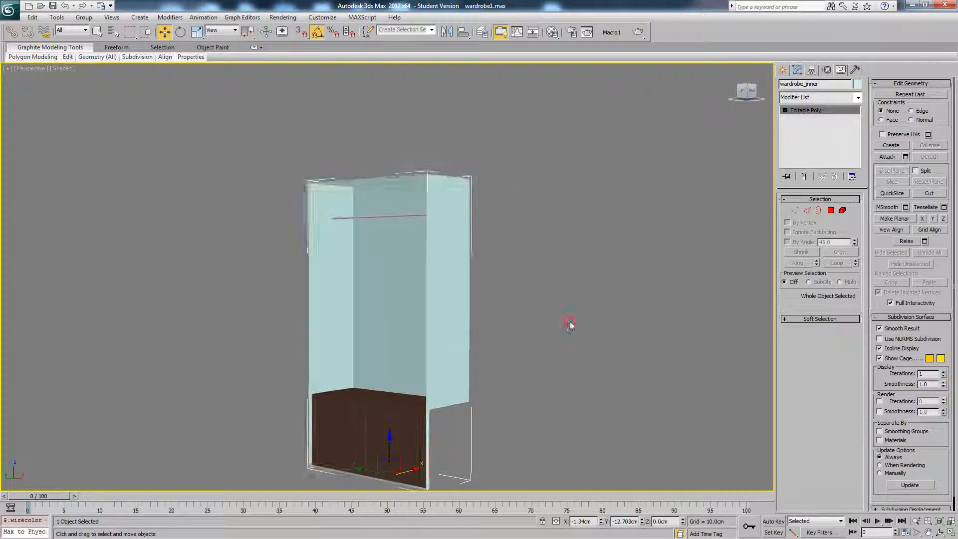
click(568, 325)
Step: Select the thin hanging rod, change its object color to gray and deselect it
alt+middle_drag(502, 291, 519, 295)
click(312, 202)
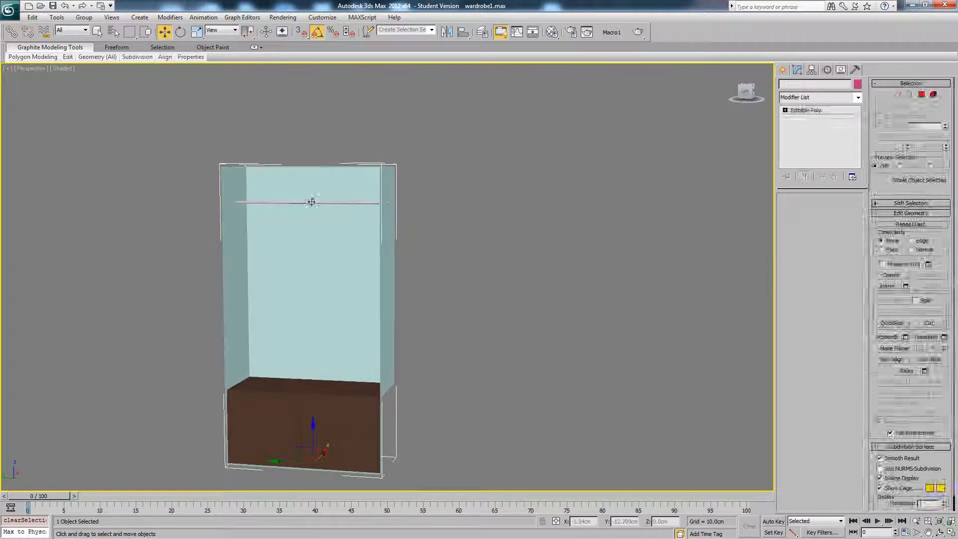
click(325, 203)
key(F3)
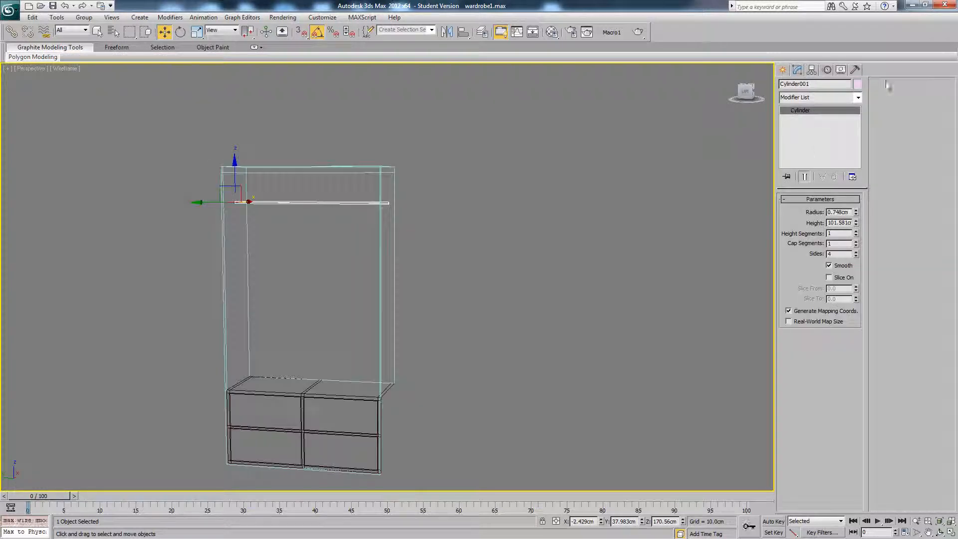
click(858, 83)
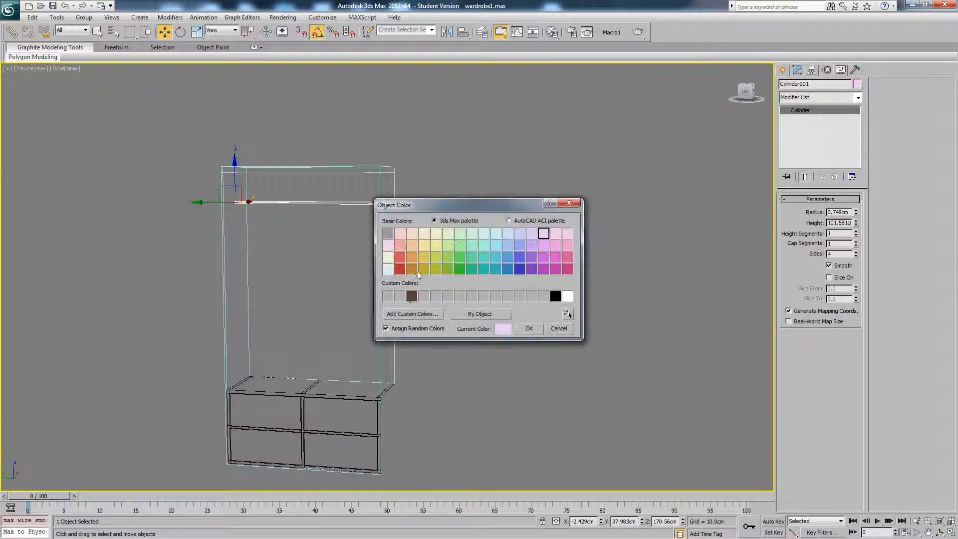
click(388, 233)
click(529, 329)
key(F3)
click(519, 319)
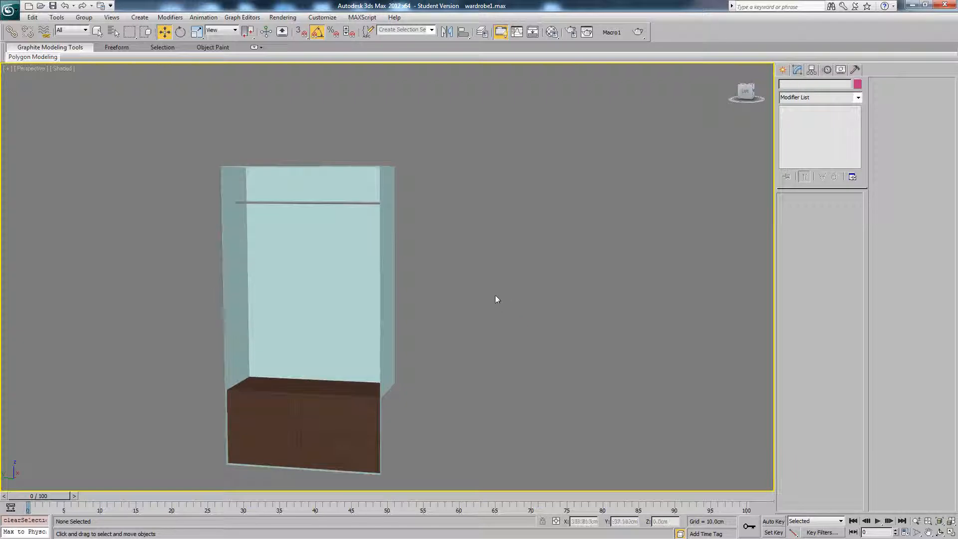
Step: Try adding an Edit Poly modifier to the hanging rod and entering polygon level, and undo it
alt+middle_drag(496, 298, 478, 280)
scroll(474, 316, up, 5)
click(462, 286)
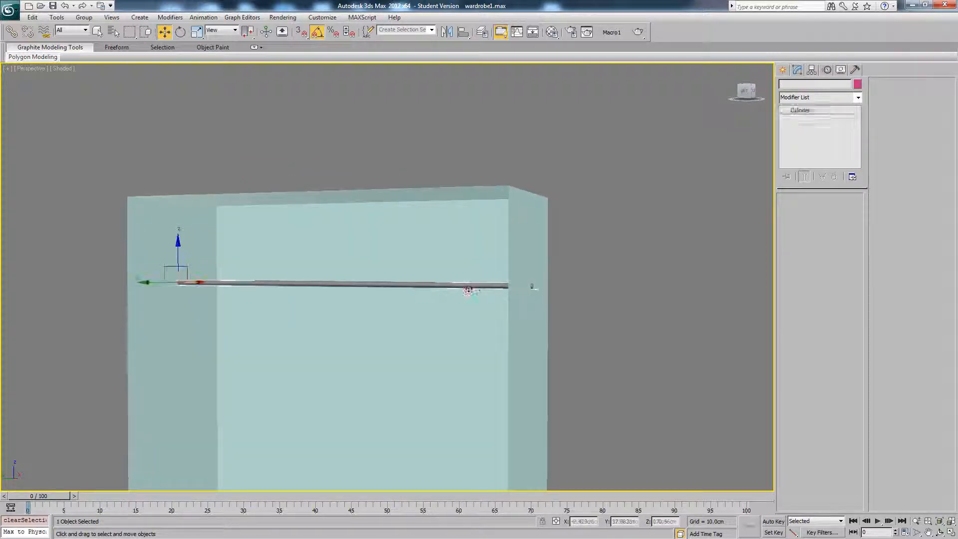
click(798, 97)
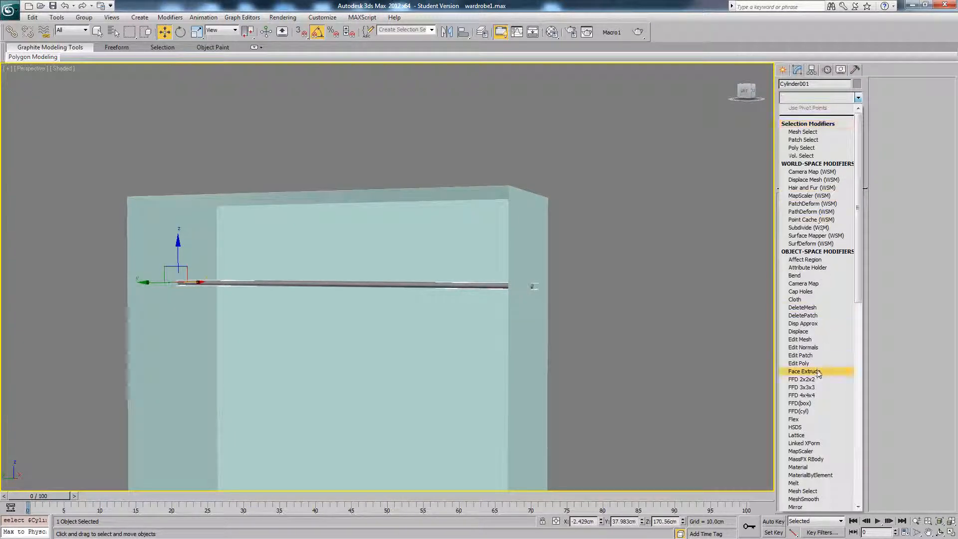
click(799, 363)
click(832, 277)
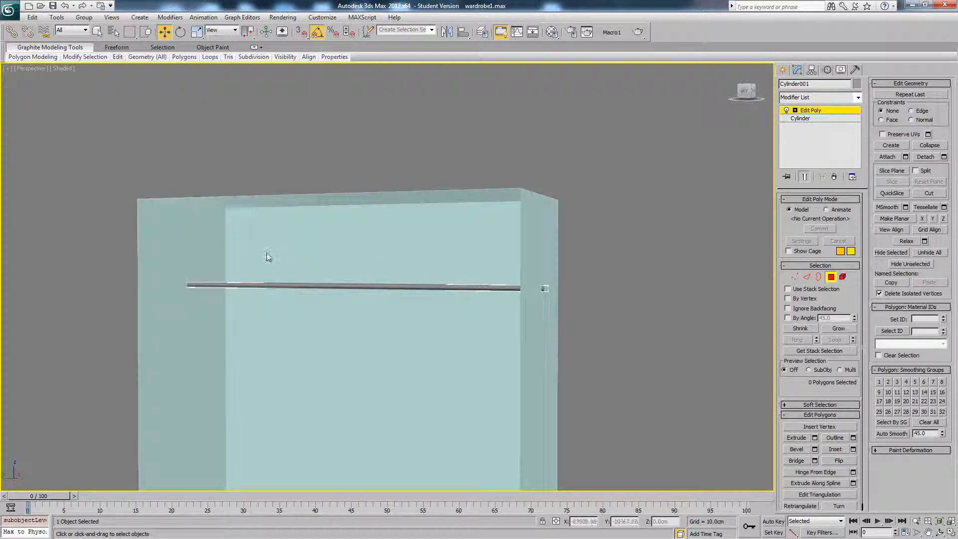
key(ctrl+z)
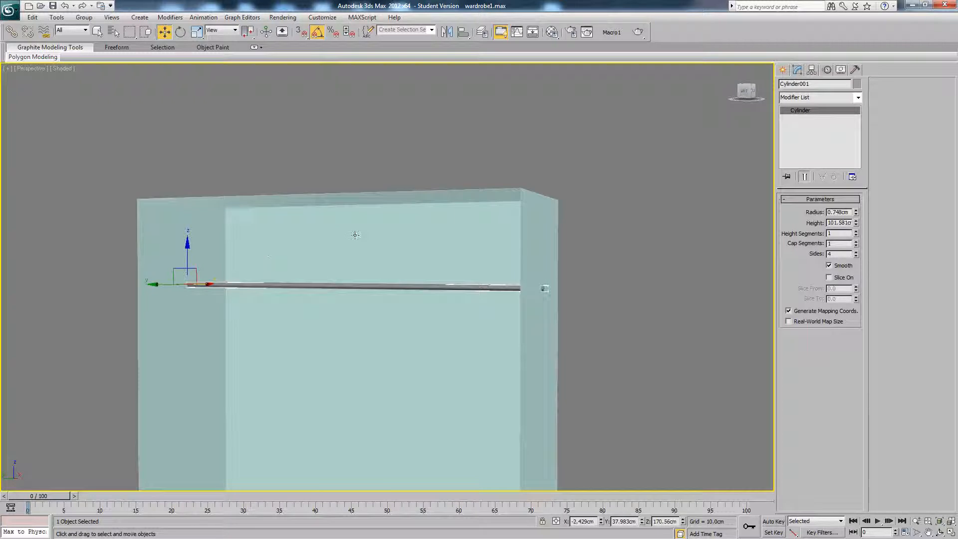
Step: Add an Edit Poly modifier to the hanging rod, select its end-cap polygons and return to object level
click(83, 6)
key(4)
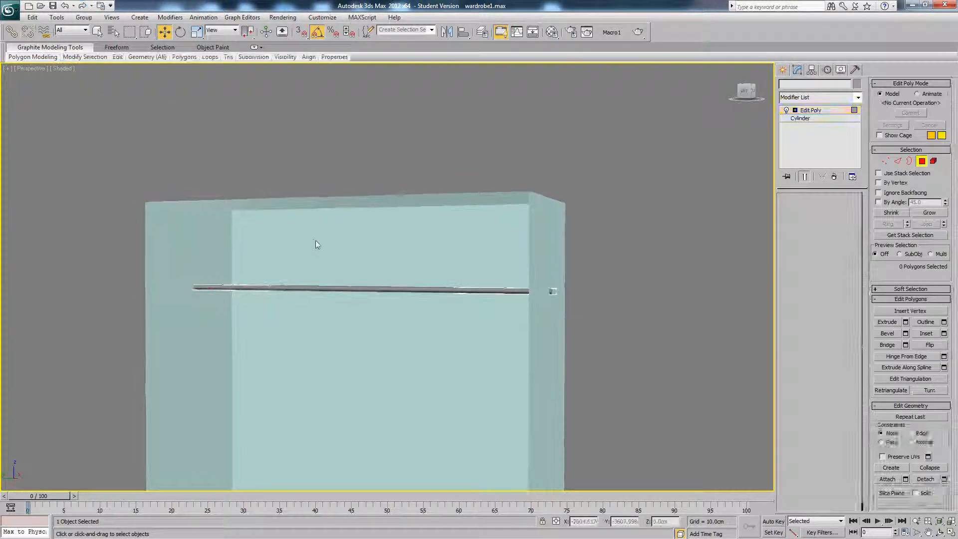
key(ctrl+a)
click(392, 313)
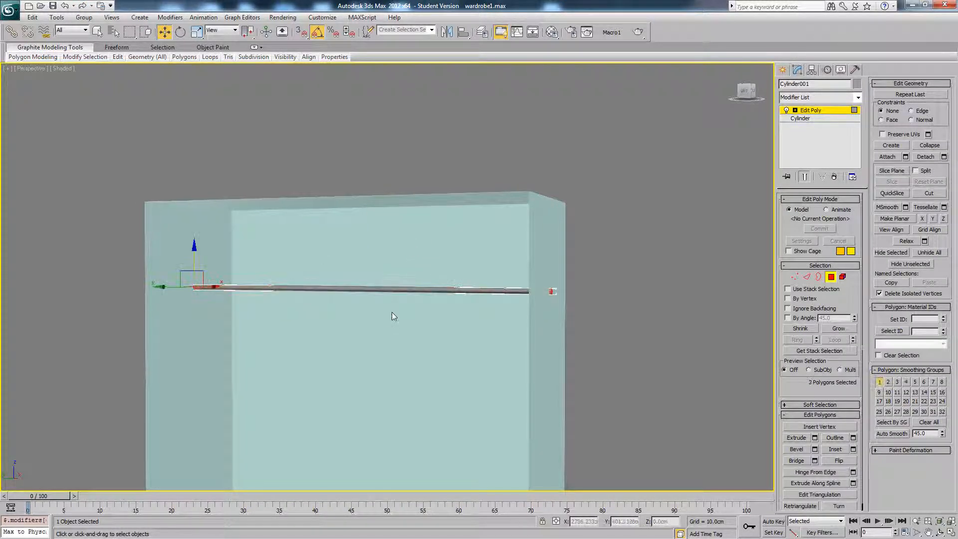
mouse_move(410, 299)
alt+middle_down()
mouse_move(404, 314)
mouse_move(450, 317)
alt+middle_up()
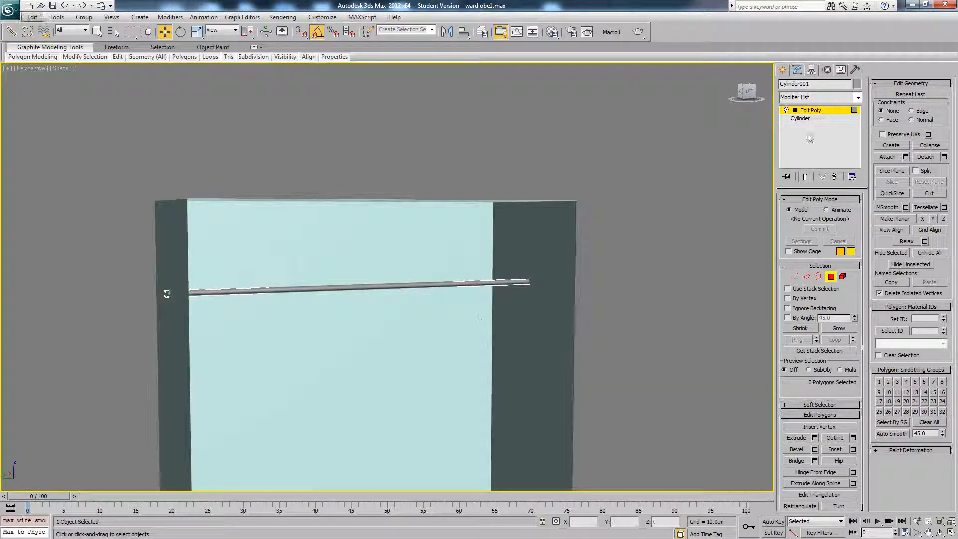
click(810, 111)
alt+middle_drag(655, 231, 625, 229)
Step: Unhide all the hidden parts of the wardrobe
right_click(649, 246)
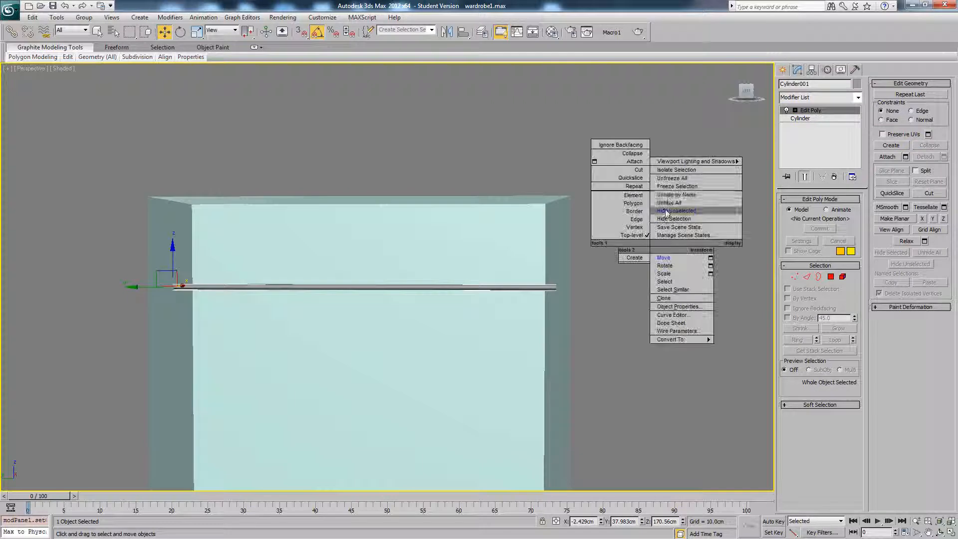
click(669, 202)
scroll(630, 209, down, 8)
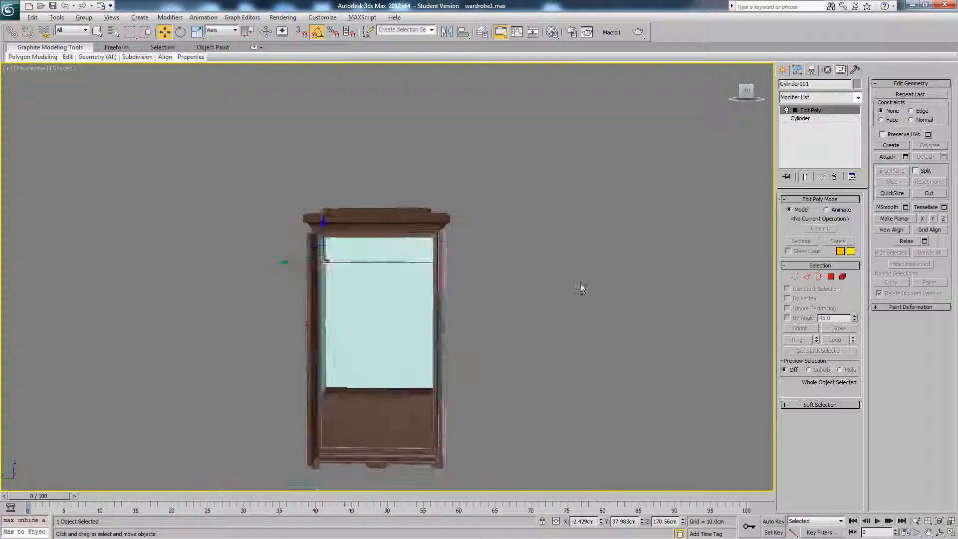
alt+middle_drag(543, 288, 577, 276)
scroll(546, 256, up, 5)
scroll(500, 279, up, 3)
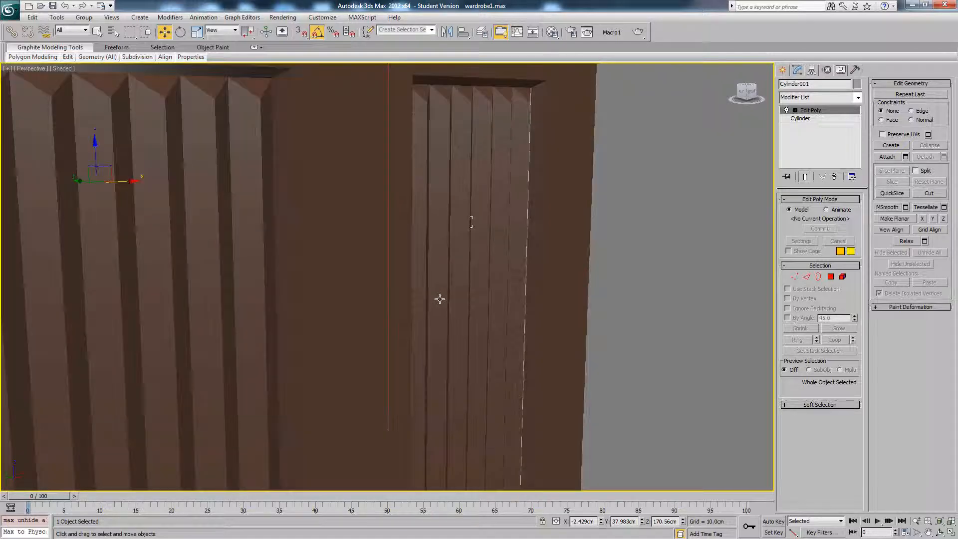
key(F3)
key(F3)
click(460, 220)
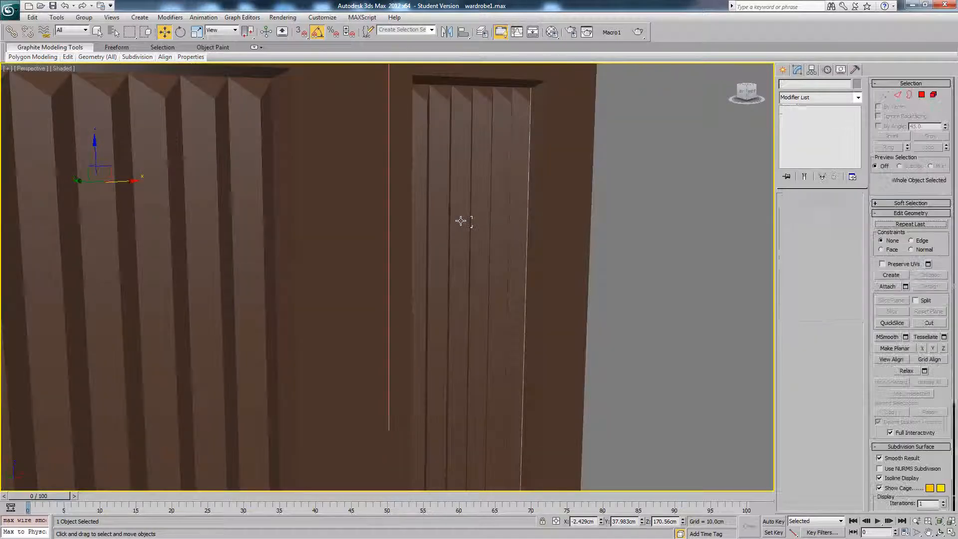
Step: In a wireframe left view, select the hanging rod's right end vertices and align them with the interior side wall
key(f)
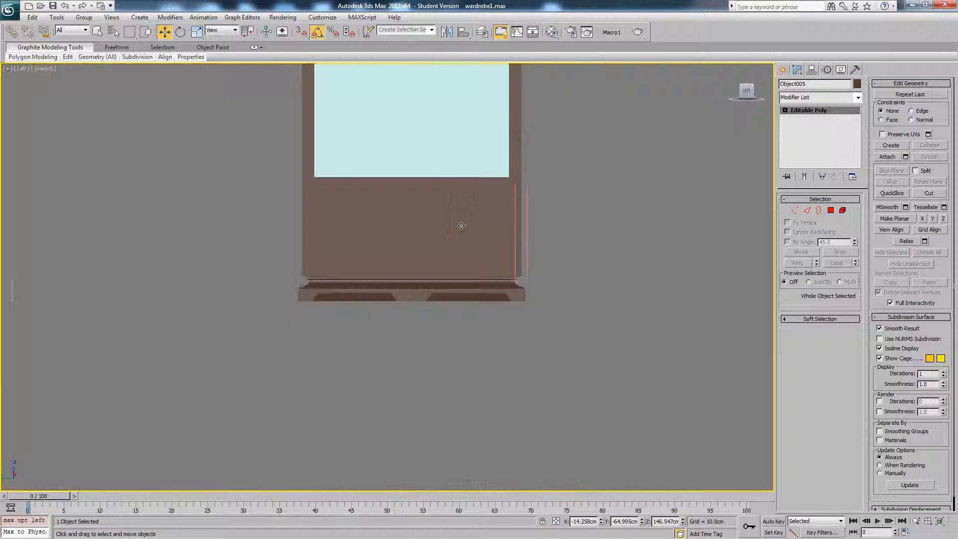
key(F3)
key(l)
middle_drag(383, 242, 375, 312)
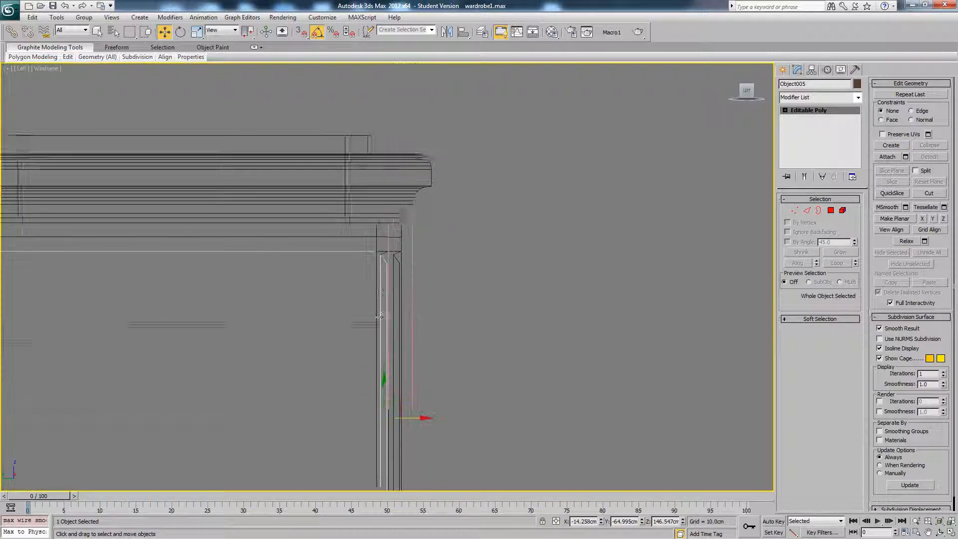
scroll(372, 314, up, 5)
scroll(350, 339, down, 4)
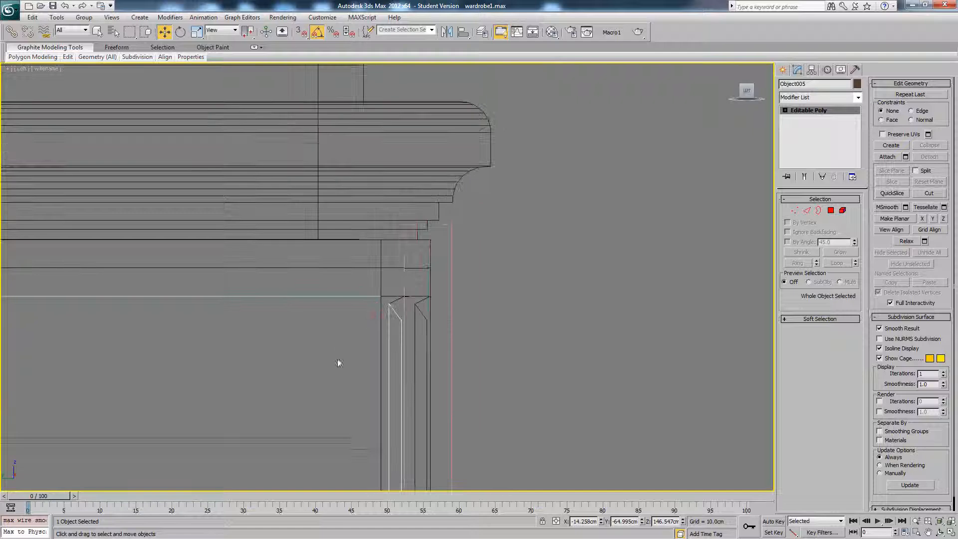
click(362, 440)
scroll(374, 389, up, 4)
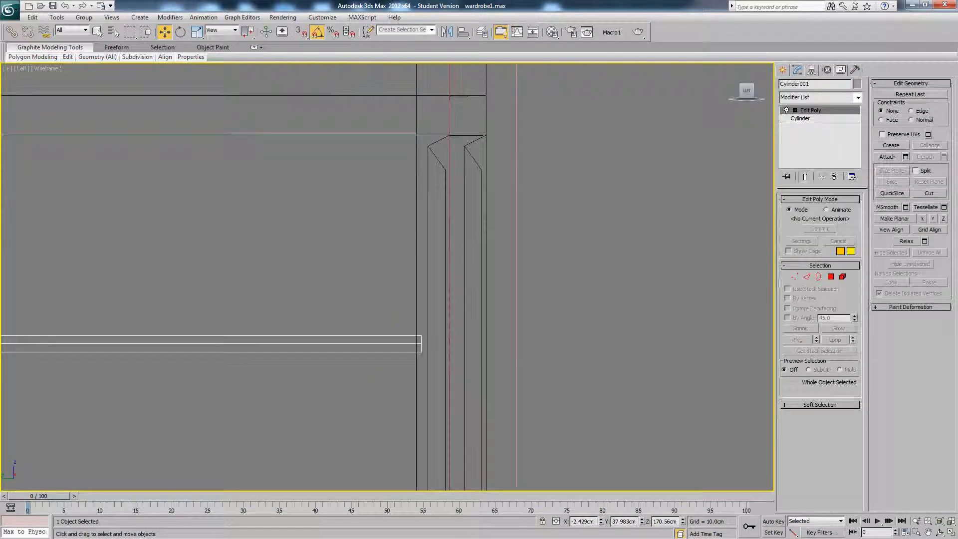
key(1)
drag(413, 331, 439, 344)
Step: Move the vertices at the rod's left end slightly inward toward the interior side wall
scroll(495, 334, down, 2)
scroll(495, 339, down, 4)
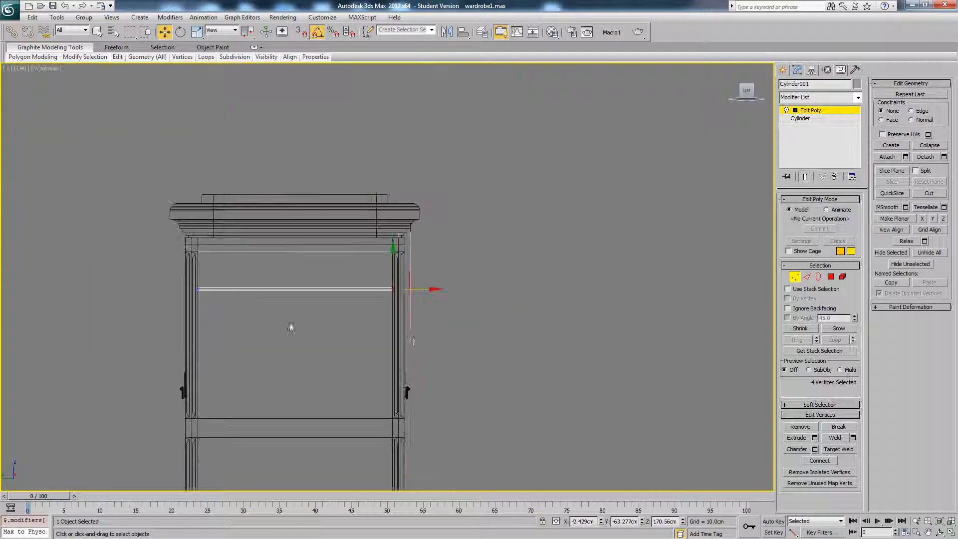
middle_drag(314, 319, 406, 314)
scroll(406, 315, up, 5)
middle_drag(167, 351, 392, 280)
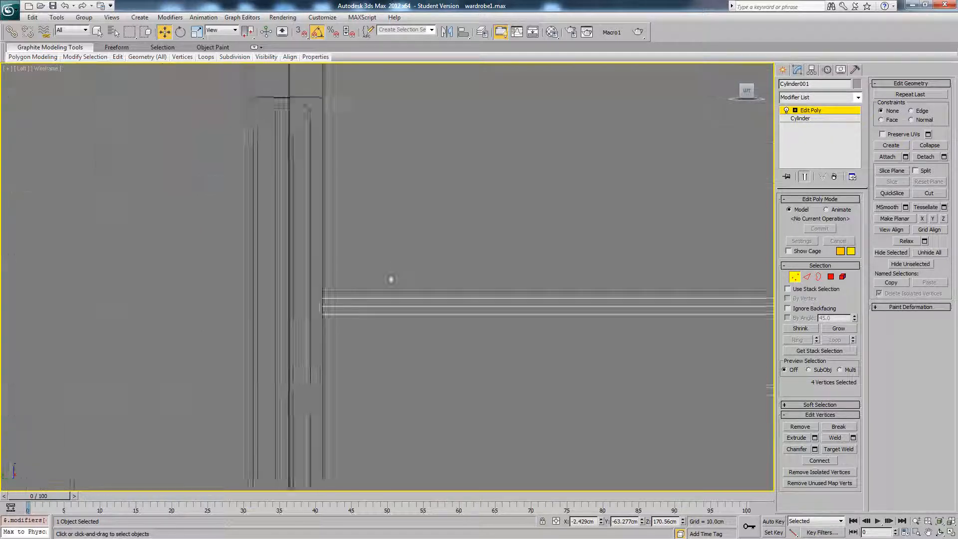
scroll(391, 280, up, 4)
drag(160, 333, 70, 472)
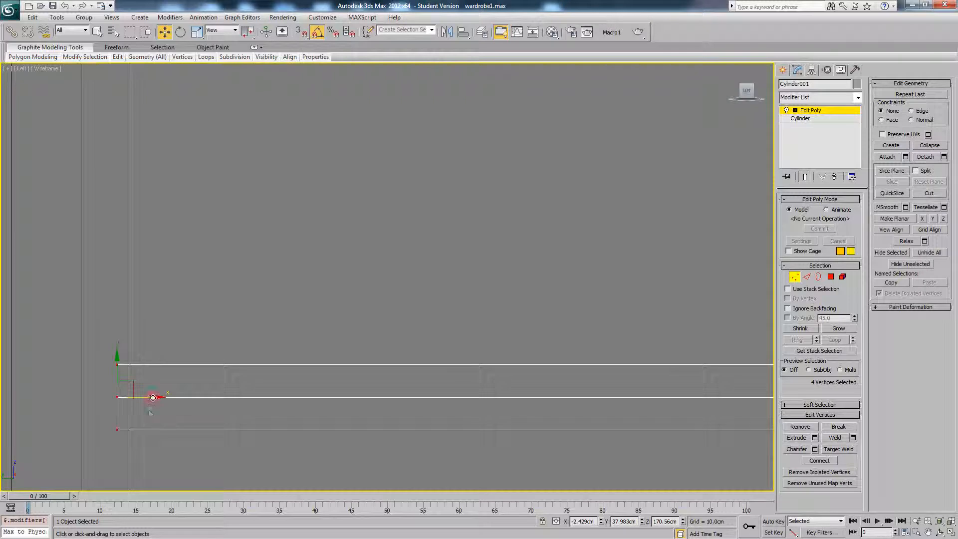
drag(152, 398, 162, 397)
scroll(322, 346, down, 8)
Step: Leave vertex level, return to the shaded perspective view and deselect the hanging rod
key(F3)
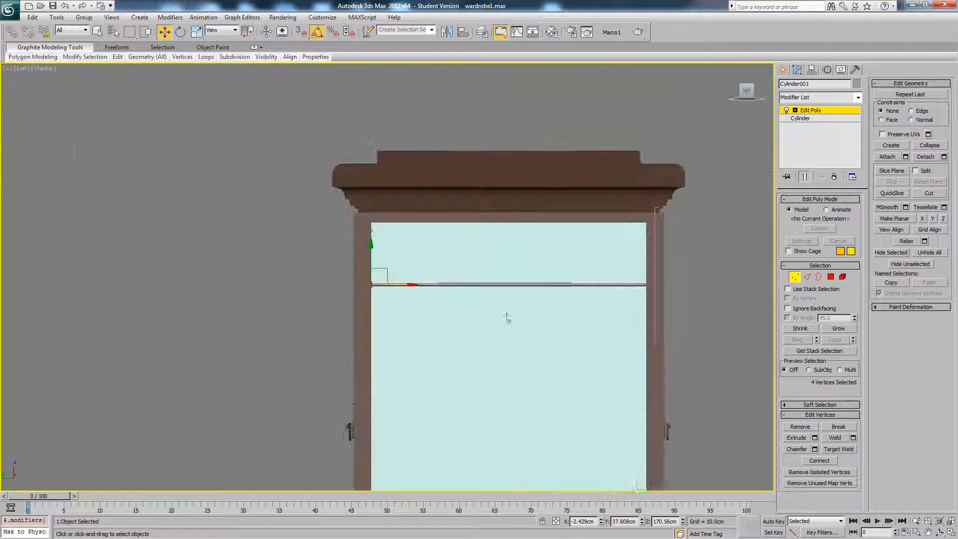
scroll(496, 259, down, 4)
key(1)
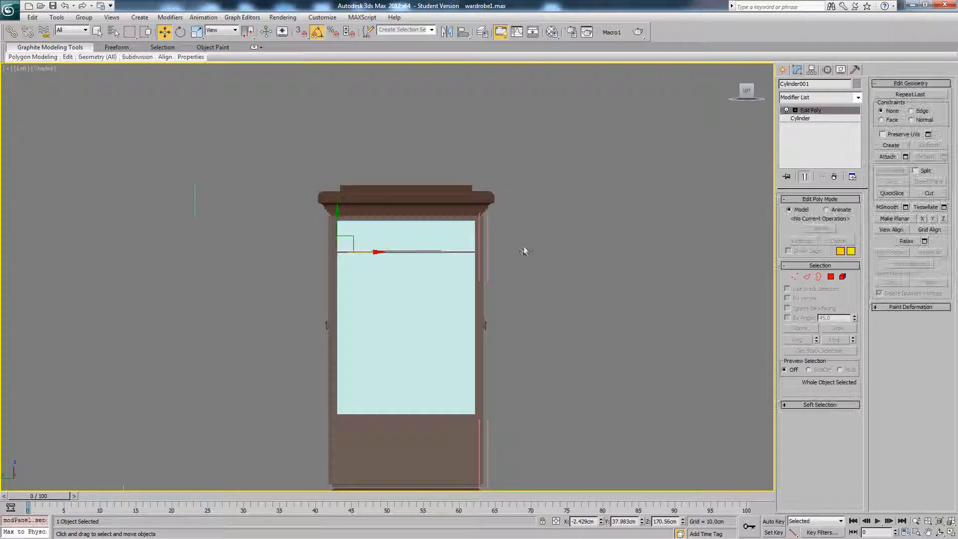
key(p)
scroll(496, 249, up, 2)
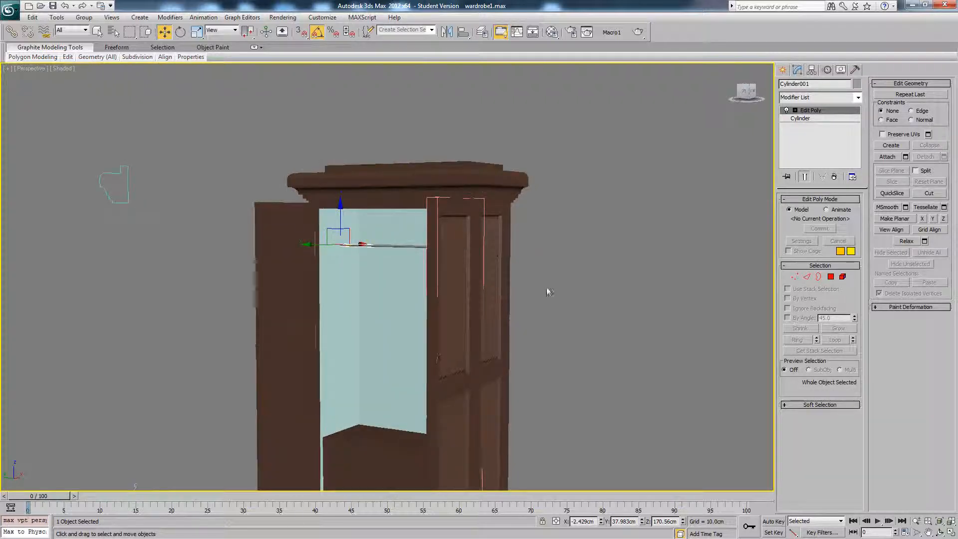
alt+middle_drag(549, 292, 591, 295)
click(590, 295)
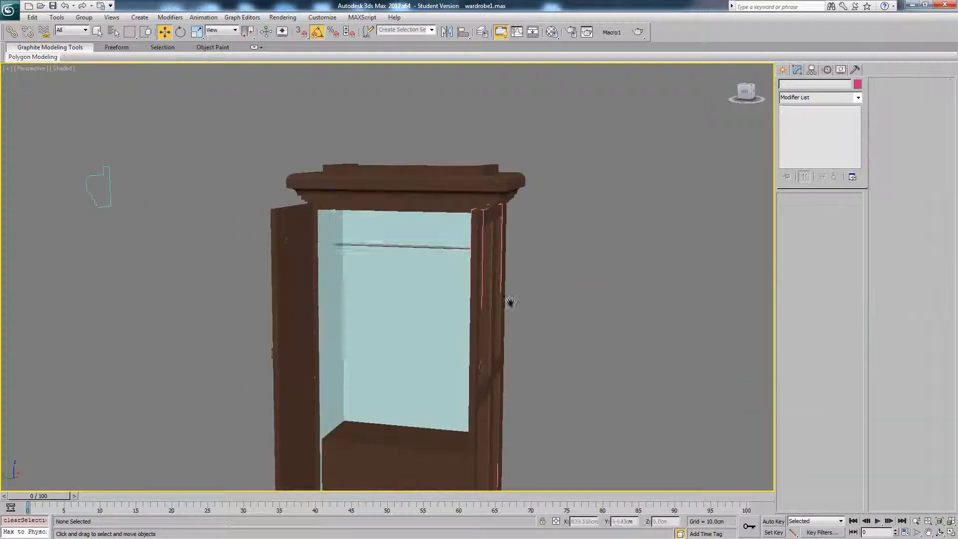
alt+middle_drag(510, 301, 395, 341)
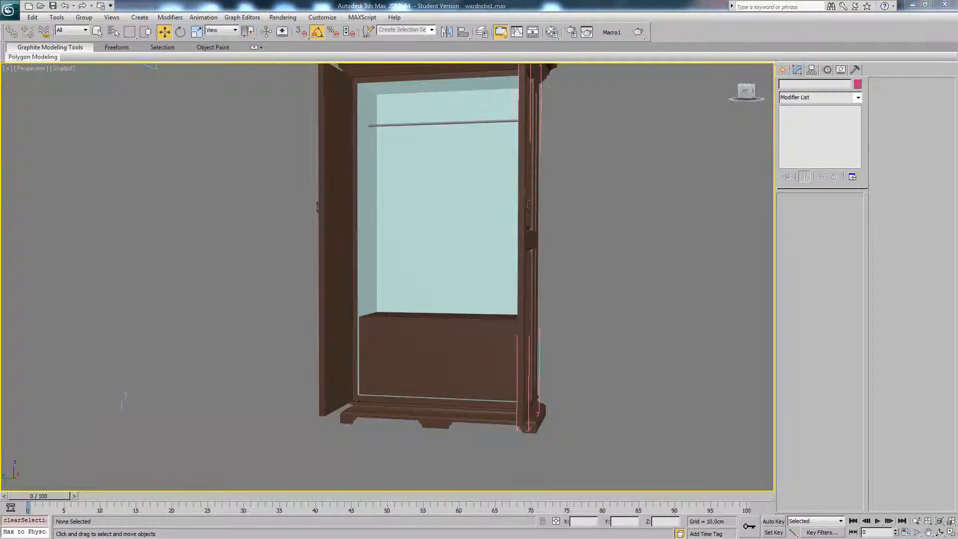
Step: Switch to the web browser and examine the reference photo of the open wardrobe with its drawers and handles
key(alt+Tab)
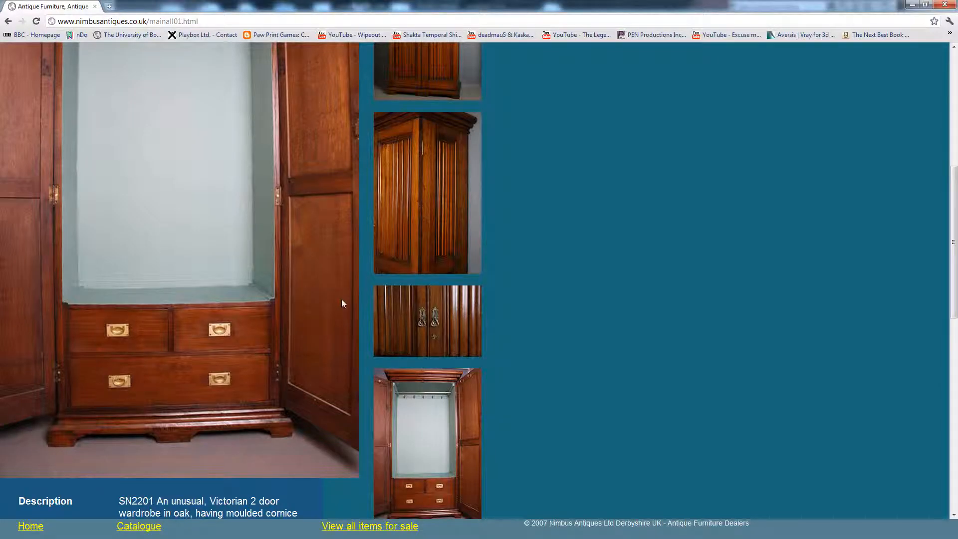
scroll(343, 303, up, 5)
ctrl+scroll(340, 370, down, 3)
scroll(339, 370, down, 2)
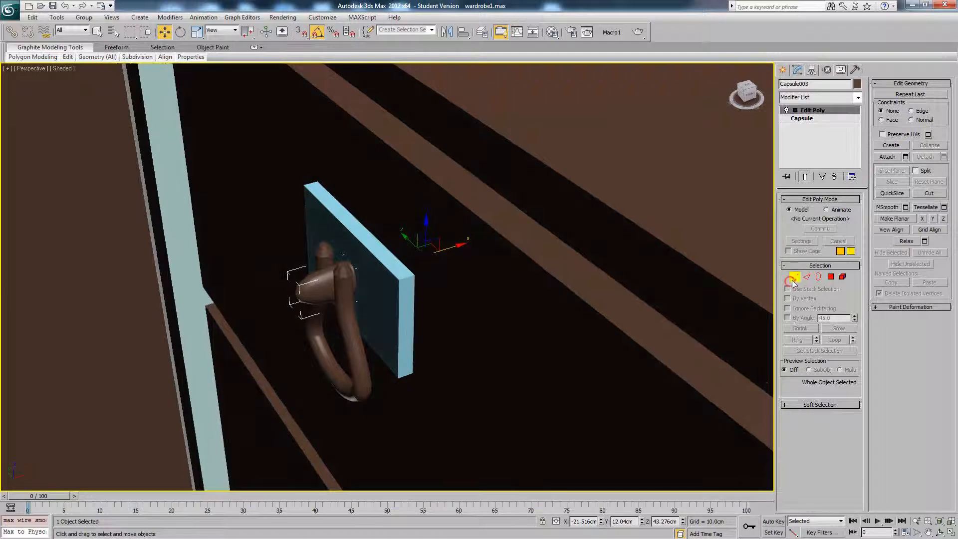
Step: Shorten the drawer handle's capsule knob by moving its back vertices about 0.6 cm along negative X
click(794, 277)
key(F3)
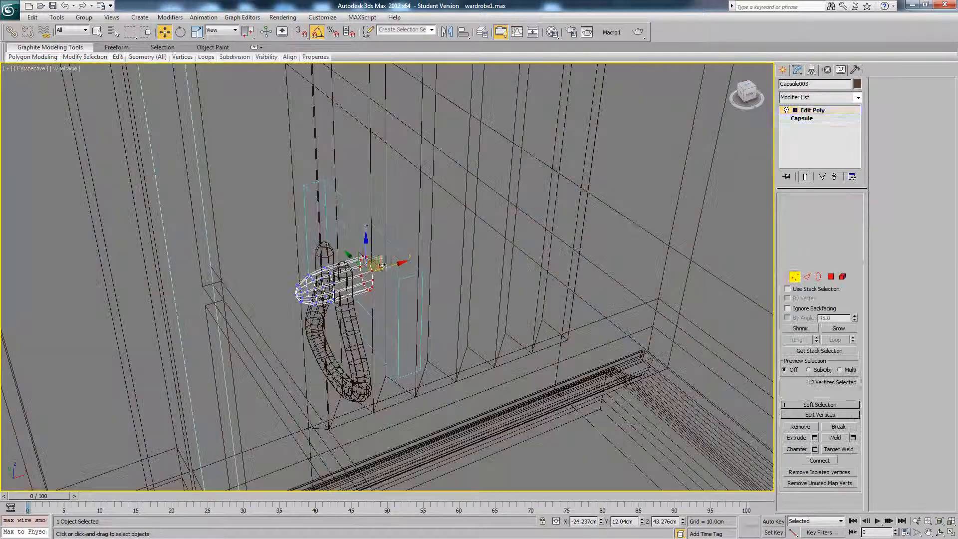
drag(395, 267, 379, 270)
key(F3)
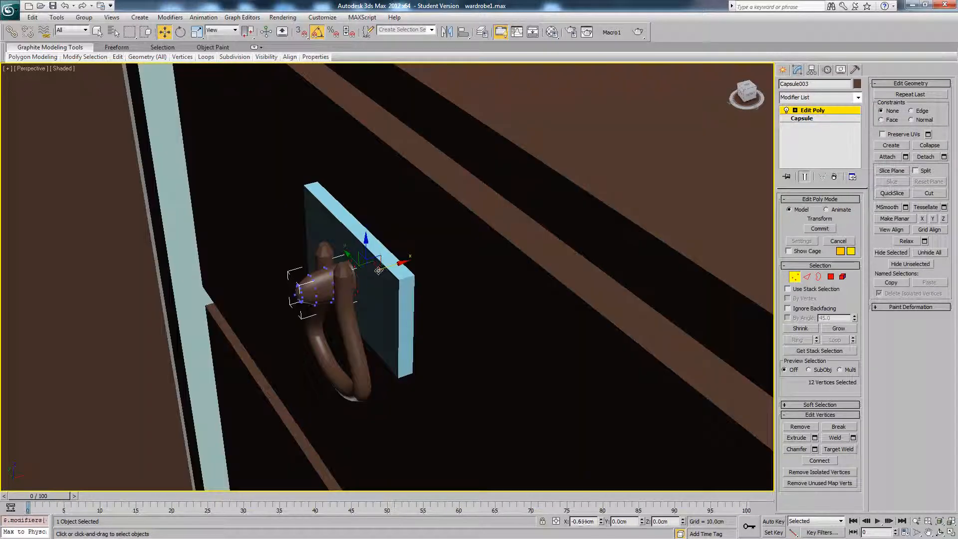
click(794, 277)
alt+middle_drag(484, 253, 494, 236)
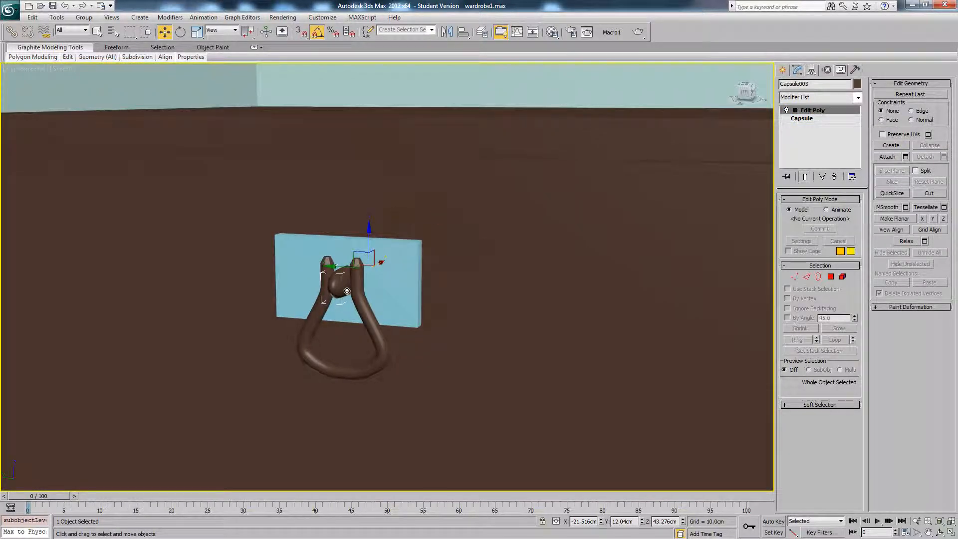
Step: Change the object color of the drawer handle's knob, ring and back plate to golden orange
ctrl+click(357, 298)
click(858, 85)
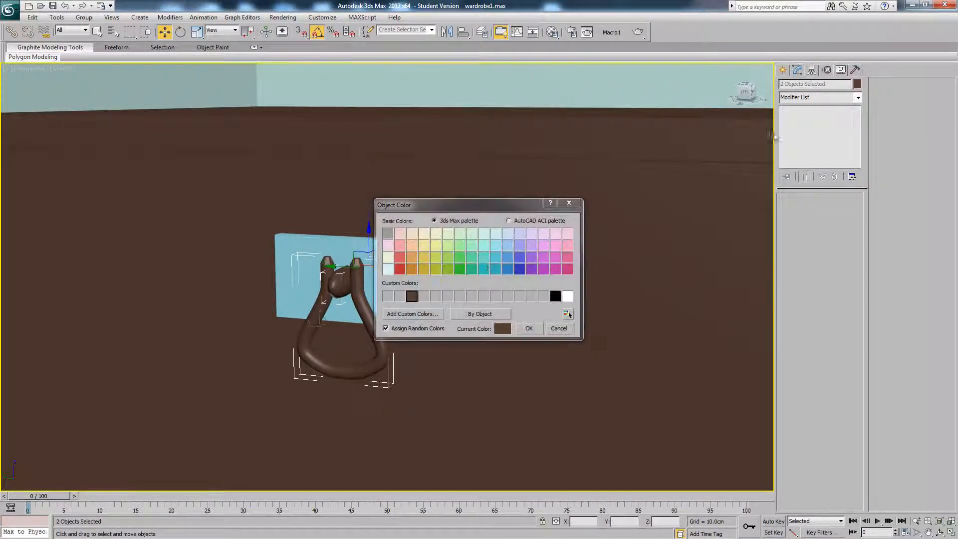
click(535, 330)
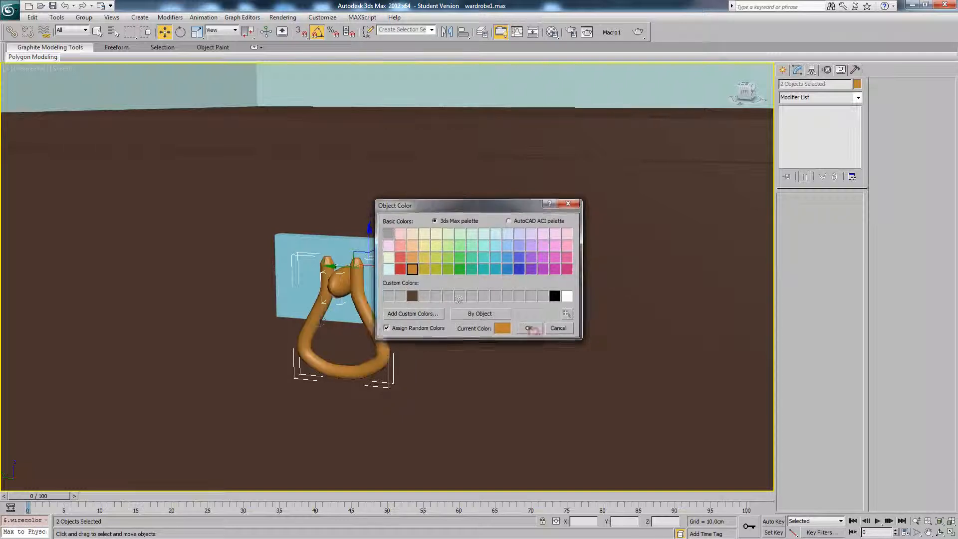
click(403, 265)
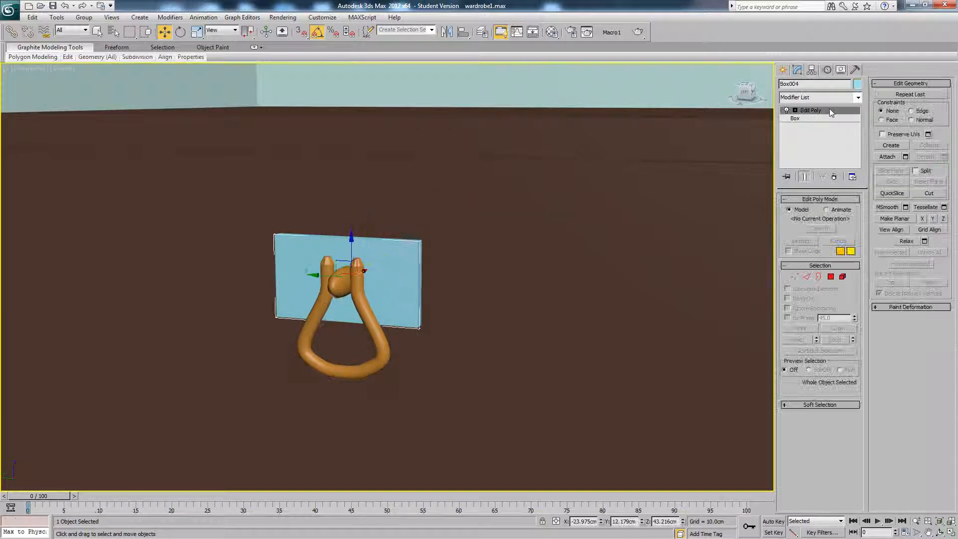
click(858, 84)
click(412, 264)
click(529, 328)
Step: Select the handle's plate, ring and knob together and copy them down onto the lower-left drawer
ctrl+click(350, 372)
ctrl+click(341, 284)
scroll(392, 265, down, 8)
mouse_move(392, 265)
alt+middle_down()
mouse_move(402, 261)
mouse_move(383, 259)
alt+middle_up()
scroll(384, 273, up, 5)
scroll(385, 274, down, 3)
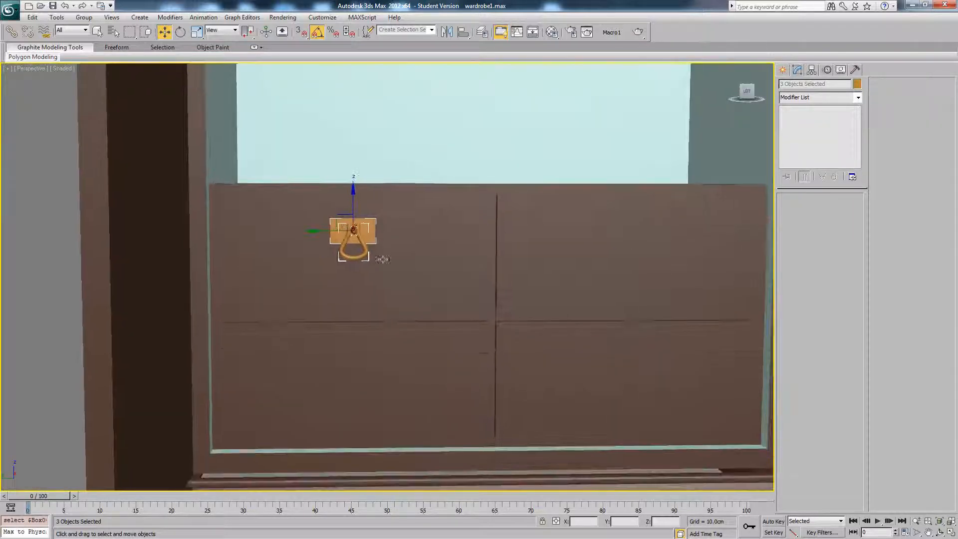
drag(355, 213, 373, 346)
click(474, 316)
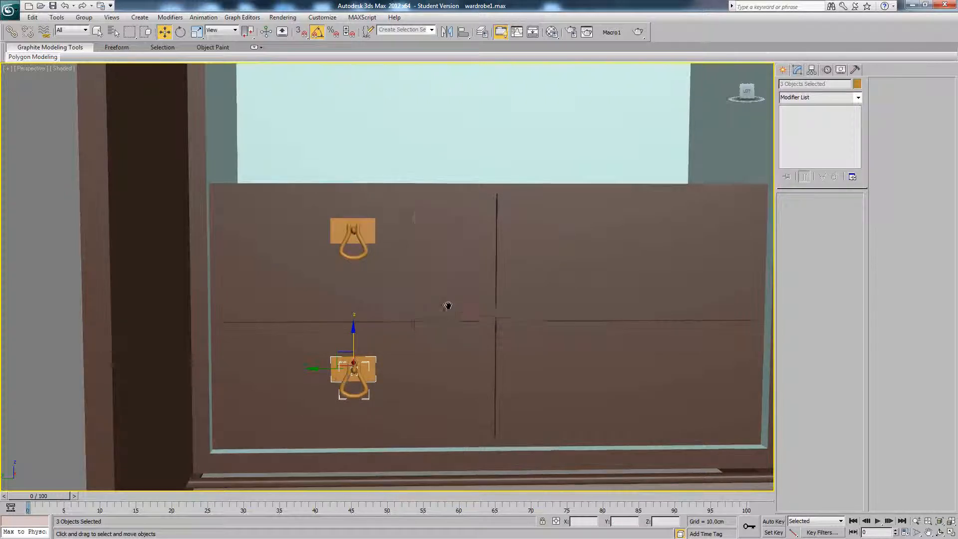
Step: Turn on edged-face display and raise the copied handle slightly on the lower-left drawer
key(F4)
middle_drag(447, 305, 451, 300)
drag(355, 331, 355, 322)
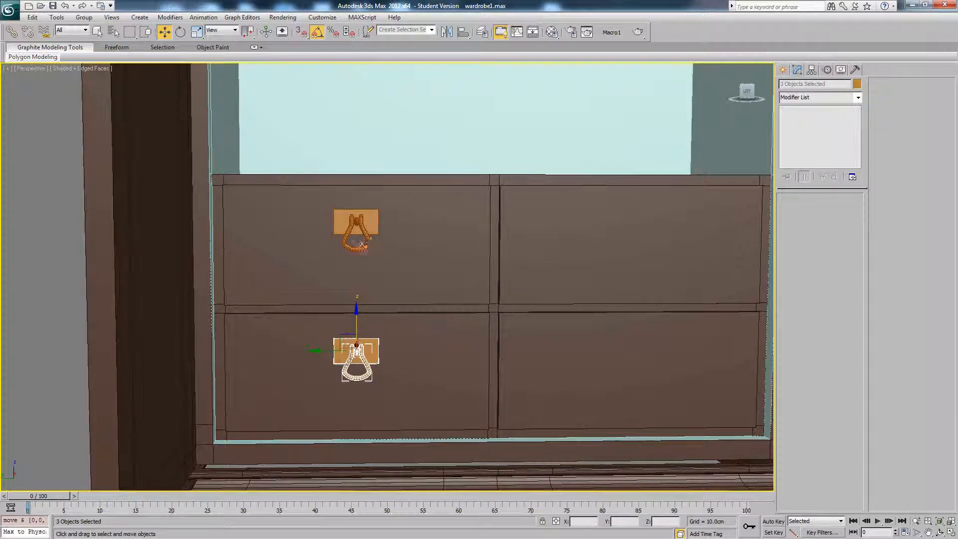
Step: Copy both left-hand handles -49 cm along Y onto the right-hand drawers, hide edged faces and deselect them
ctrl+click(363, 244)
mouse_move(327, 219)
shift+mouse_down()
mouse_move(616, 244)
mouse_move(594, 248)
shift+mouse_up()
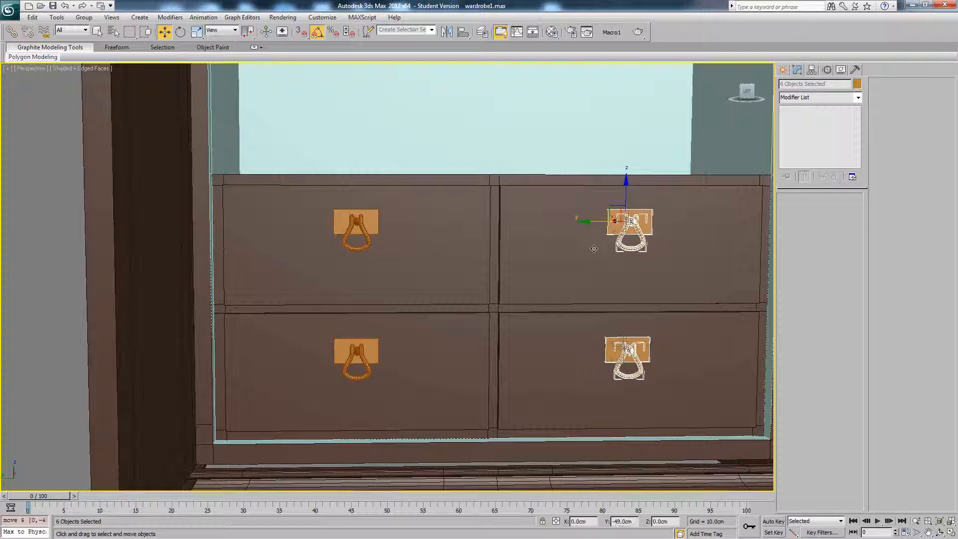
key(Return)
scroll(532, 298, down, 8)
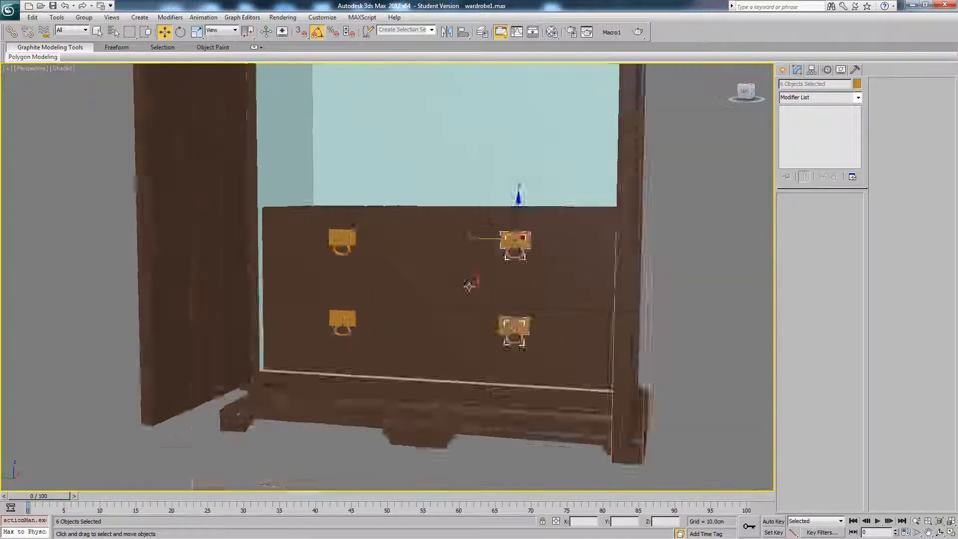
key(F4)
click(601, 285)
middle_drag(601, 284, 525, 299)
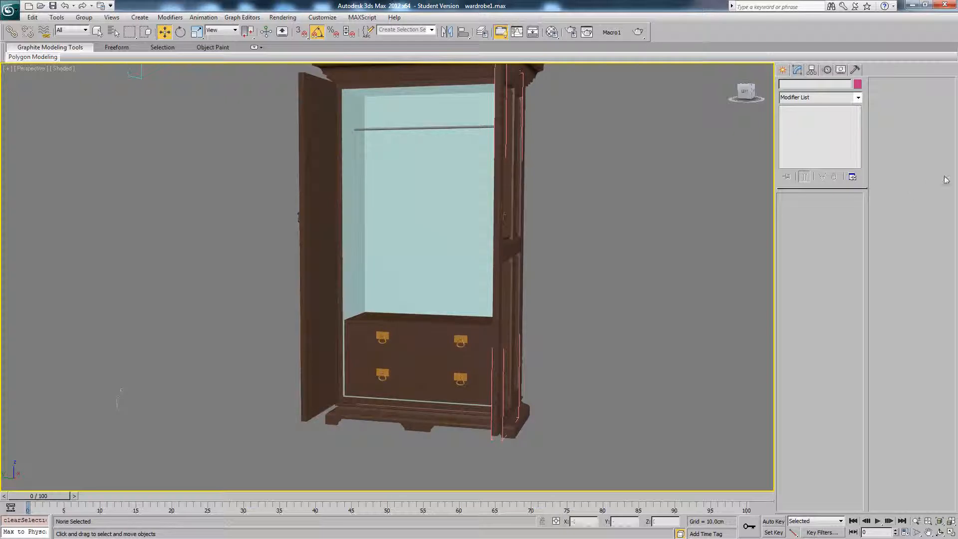
Step: Select the three handle parts on the first open door and change their object color to golden orange
mouse_move(543, 213)
alt+middle_down()
mouse_move(495, 229)
mouse_move(443, 226)
mouse_move(586, 214)
mouse_move(466, 225)
mouse_move(538, 213)
alt+middle_up()
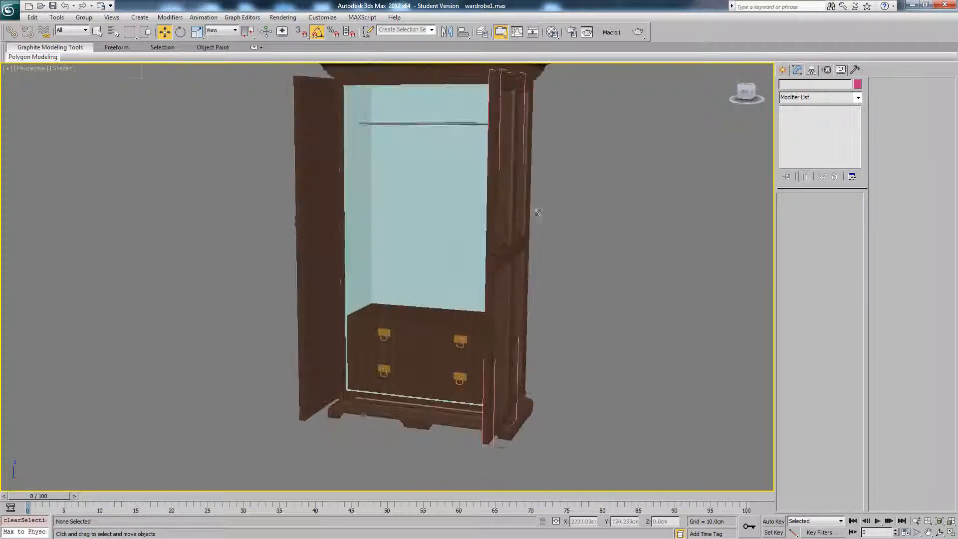
alt+middle_drag(446, 228, 472, 250)
scroll(436, 227, up, 5)
click(473, 250)
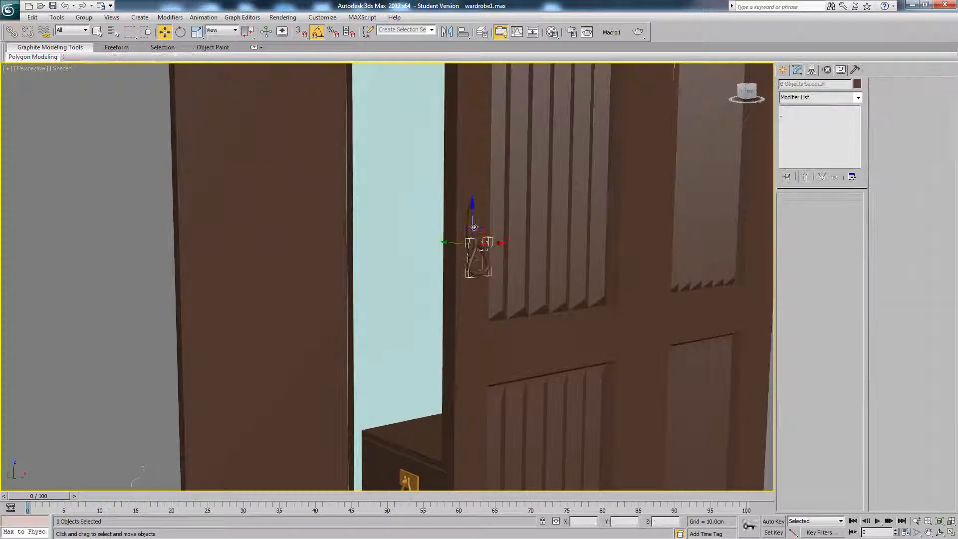
alt+middle_drag(379, 220, 484, 225)
scroll(420, 235, down, 5)
middle_drag(332, 244, 419, 244)
click(858, 83)
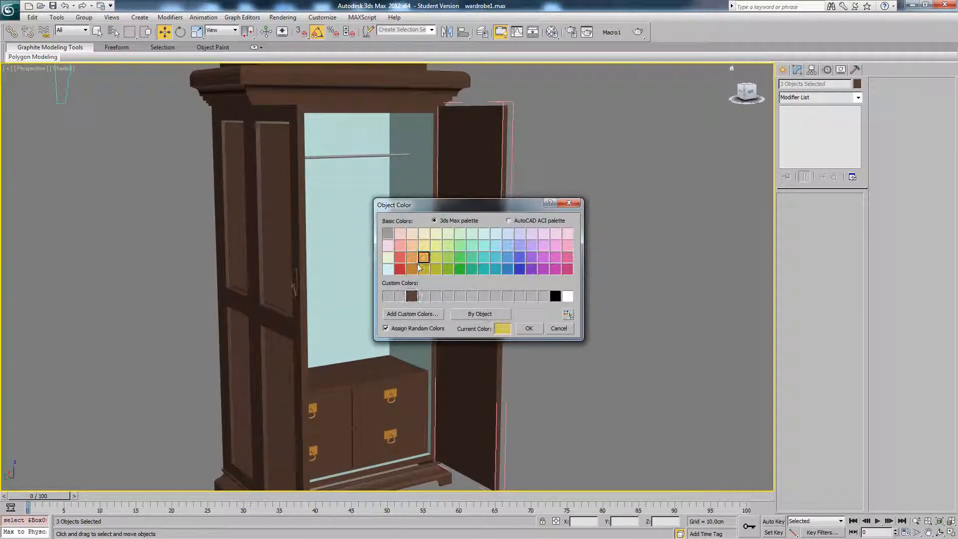
click(412, 257)
click(532, 332)
alt+middle_drag(549, 286, 485, 288)
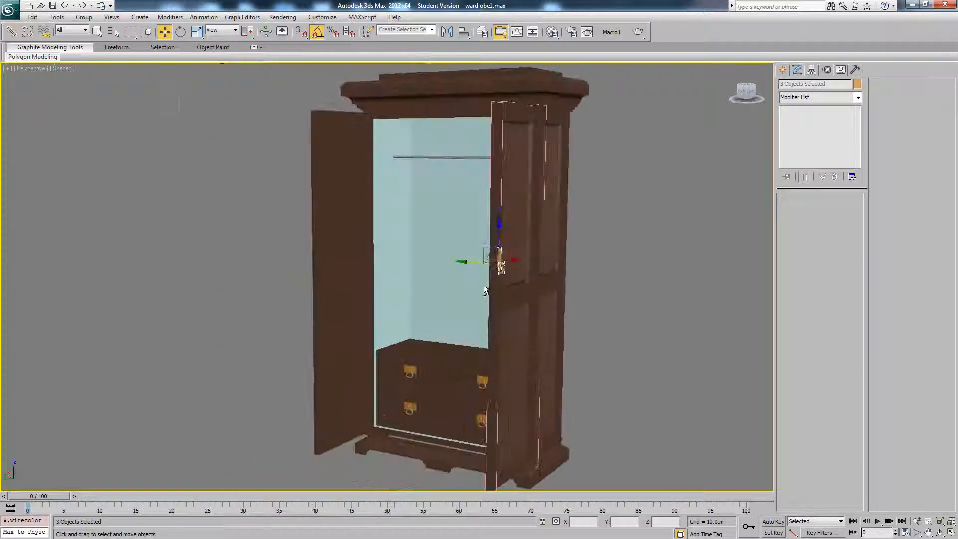
Step: Open the door2 group, select its three handle parts and give them the same golden orange object color
click(611, 267)
alt+middle_drag(611, 267, 477, 242)
scroll(426, 261, up, 4)
click(447, 274)
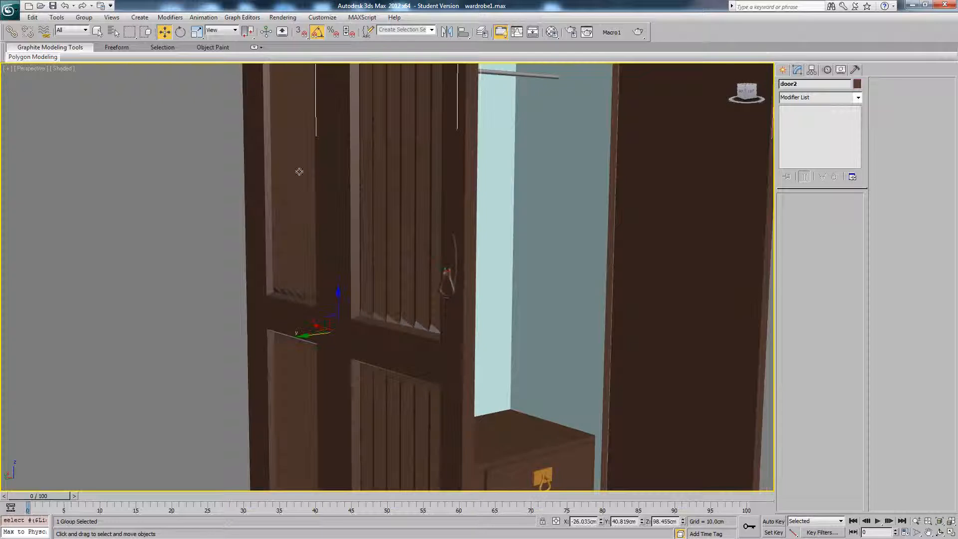
click(84, 17)
click(87, 54)
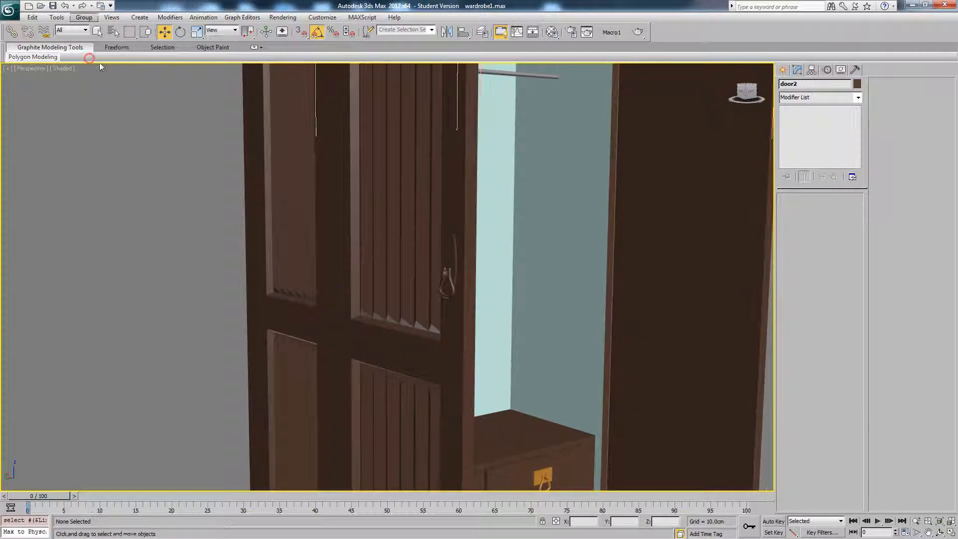
click(446, 274)
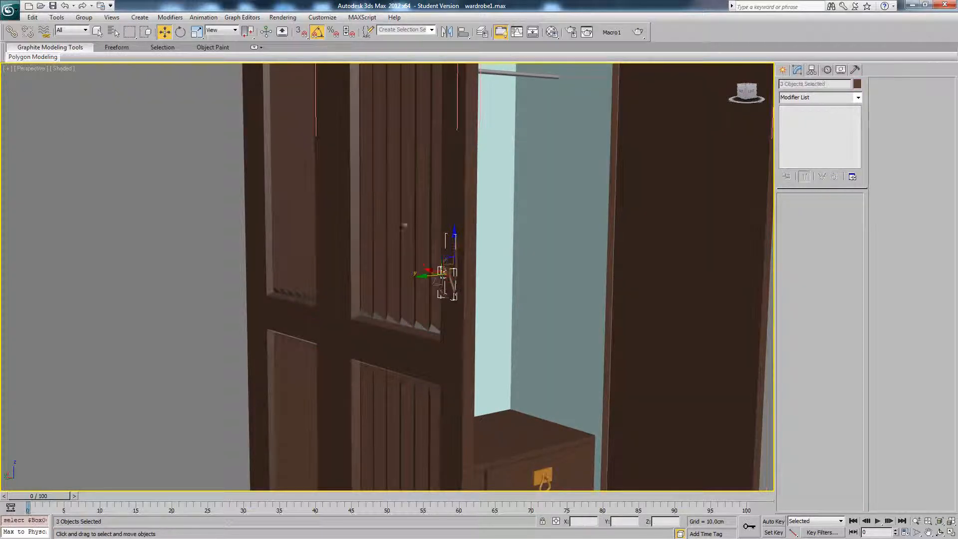
click(857, 84)
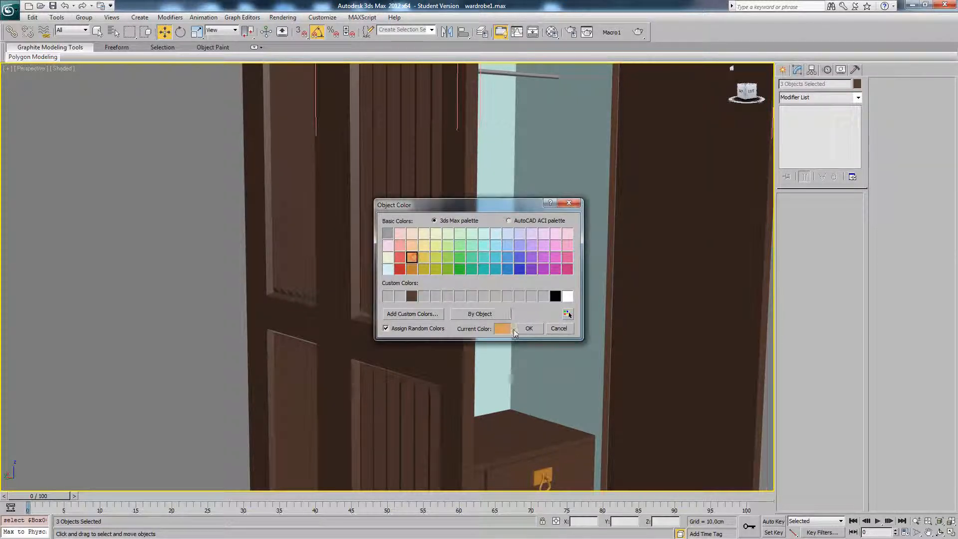
click(530, 329)
middle_drag(581, 302, 524, 295)
scroll(658, 263, down, 3)
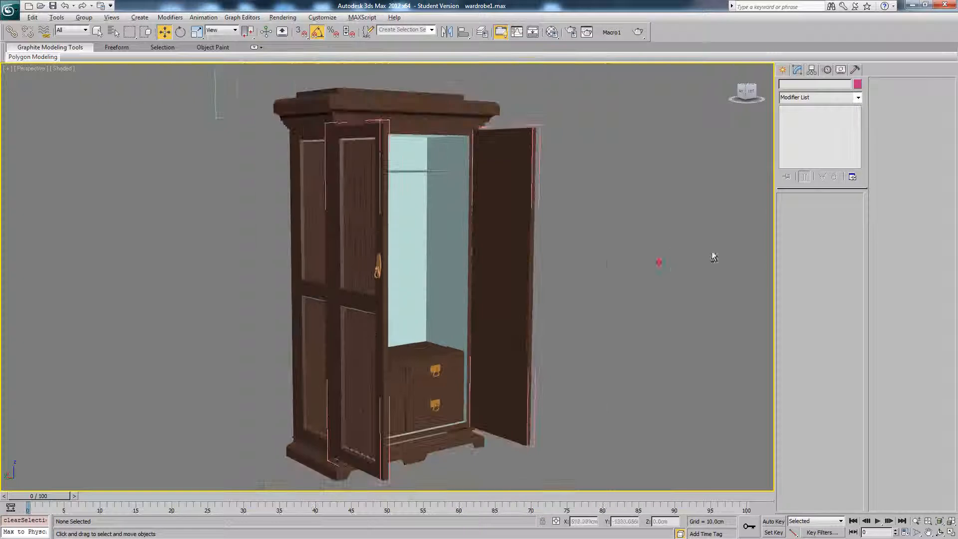
Step: Select all objects sharing the left door's brown color, try moving them up, and clear the selection
alt+middle_drag(646, 252, 570, 246)
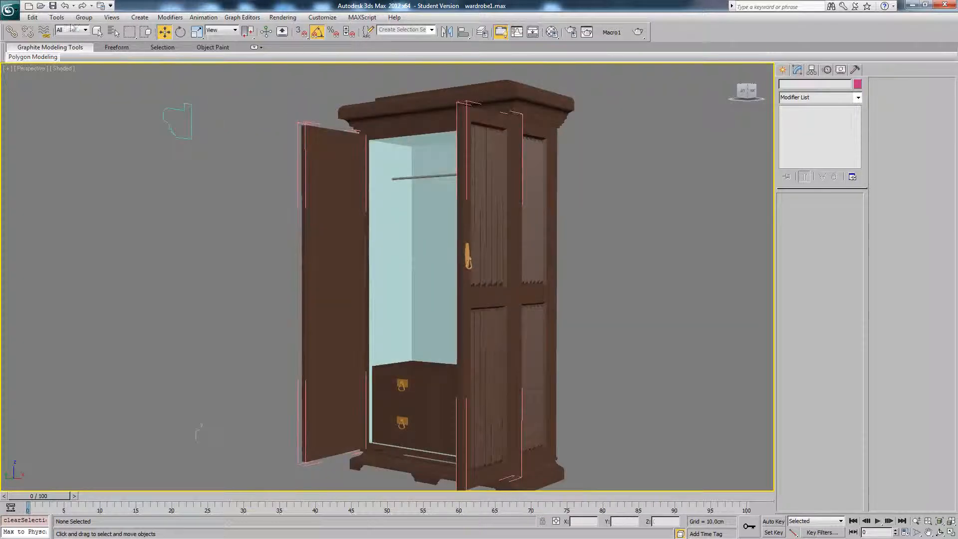
click(57, 18)
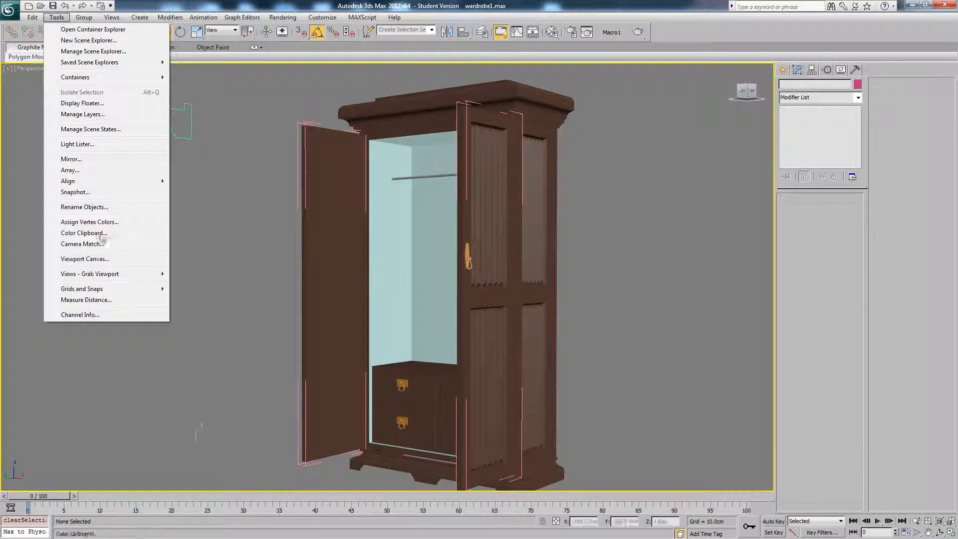
mouse_move(116, 281)
click(32, 17)
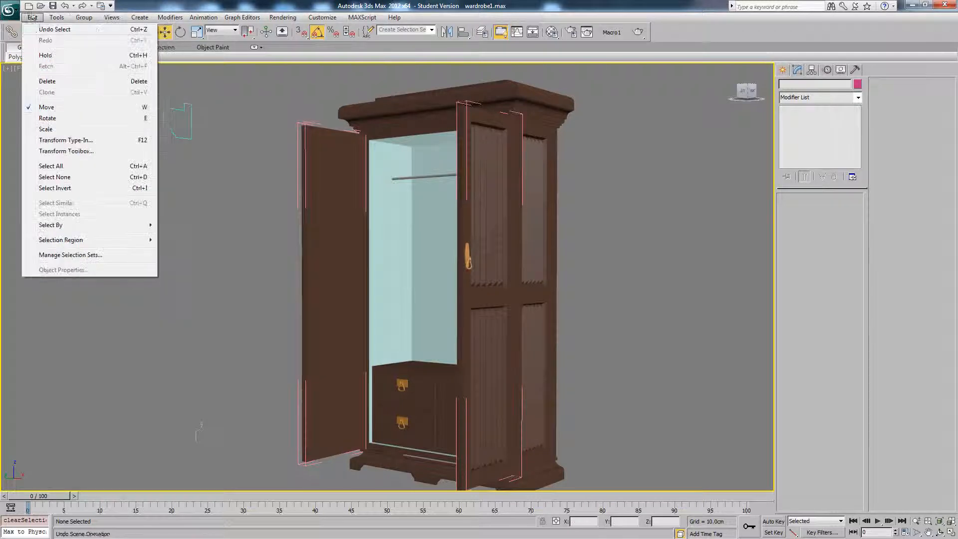
mouse_move(89, 233)
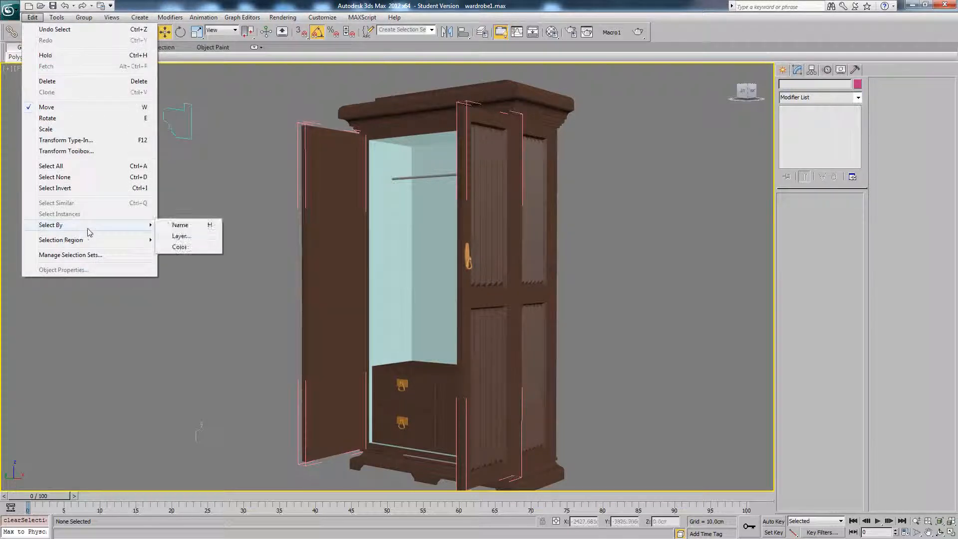
click(175, 247)
click(325, 239)
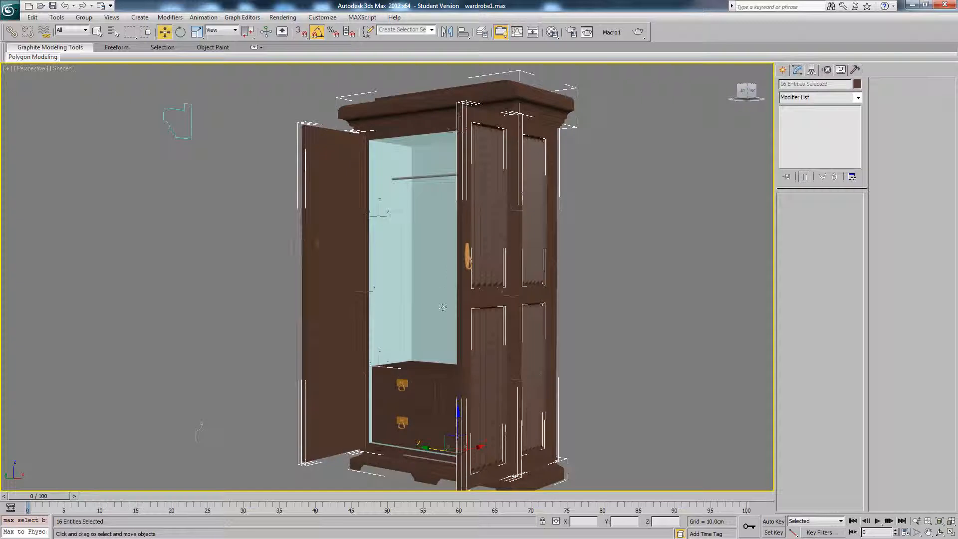
middle_drag(448, 399, 451, 372)
drag(460, 392, 506, 202)
right_click(506, 202)
alt+middle_drag(590, 259, 547, 259)
click(563, 245)
Step: Select the wardrobe's base molding, show edged faces, enter Edge editing on its Edit Poly modifier and hide all unselected objects
scroll(496, 238, up, 8)
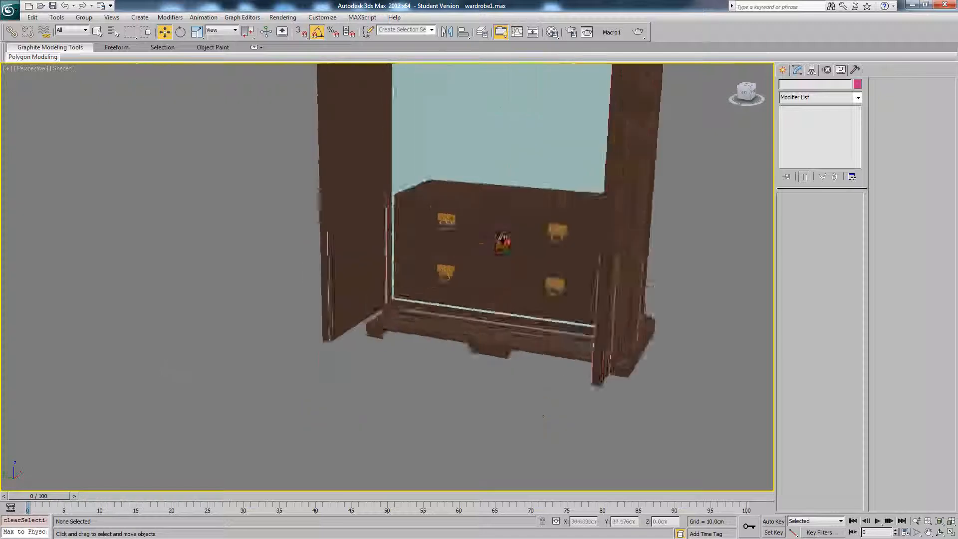
click(483, 328)
key(z)
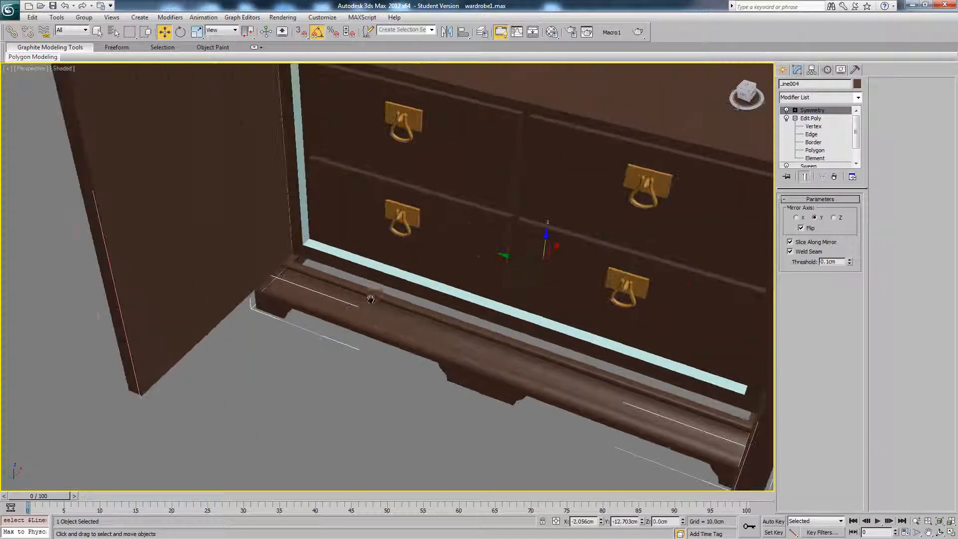
key(F4)
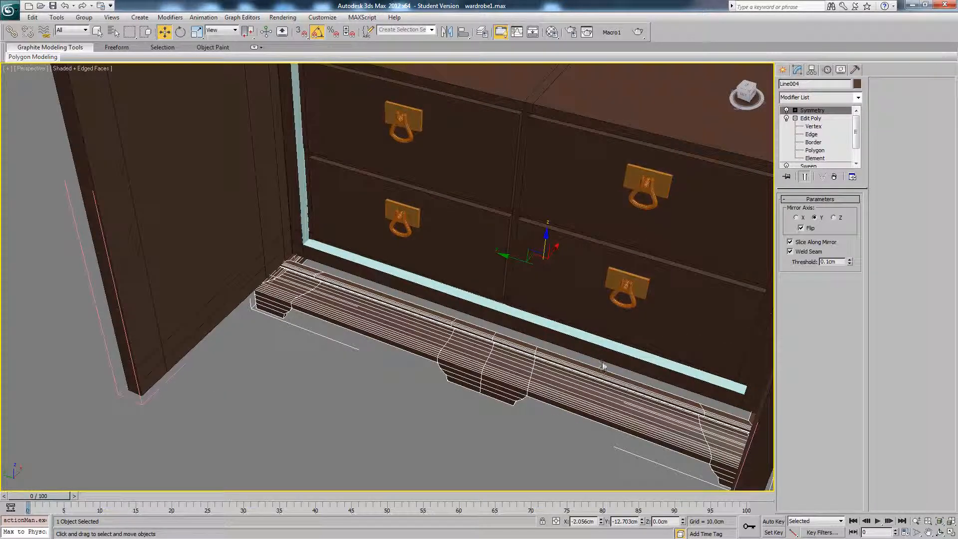
alt+middle_drag(603, 367, 428, 288)
scroll(413, 283, up, 5)
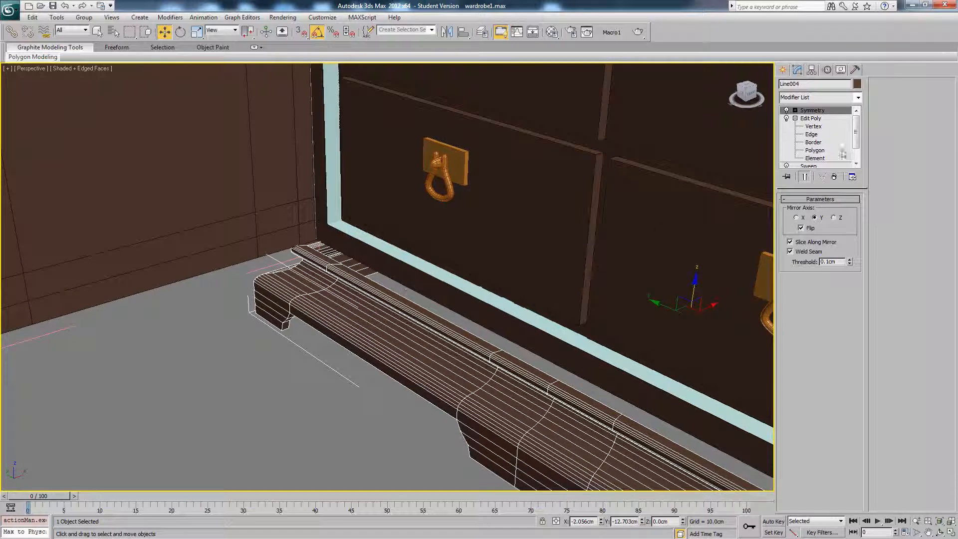
click(814, 126)
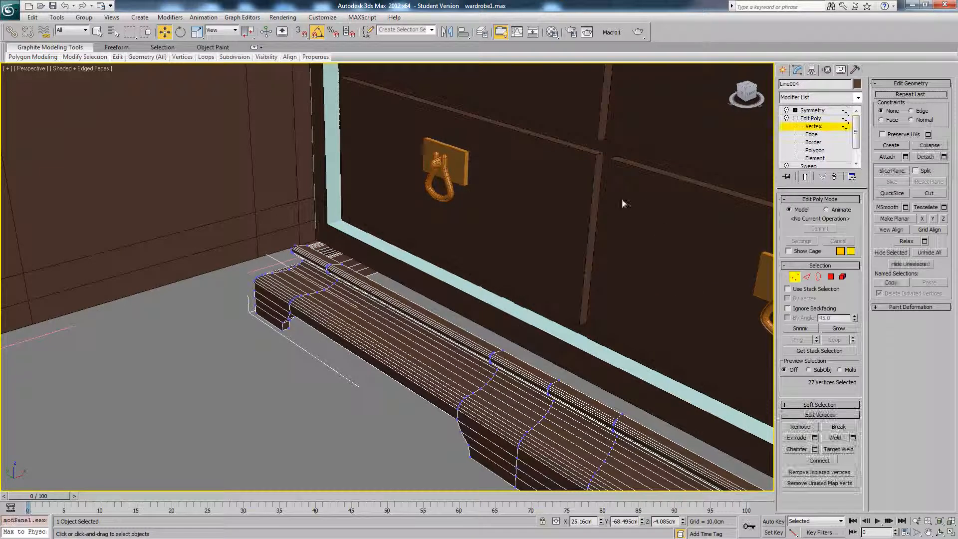
click(829, 135)
click(323, 258)
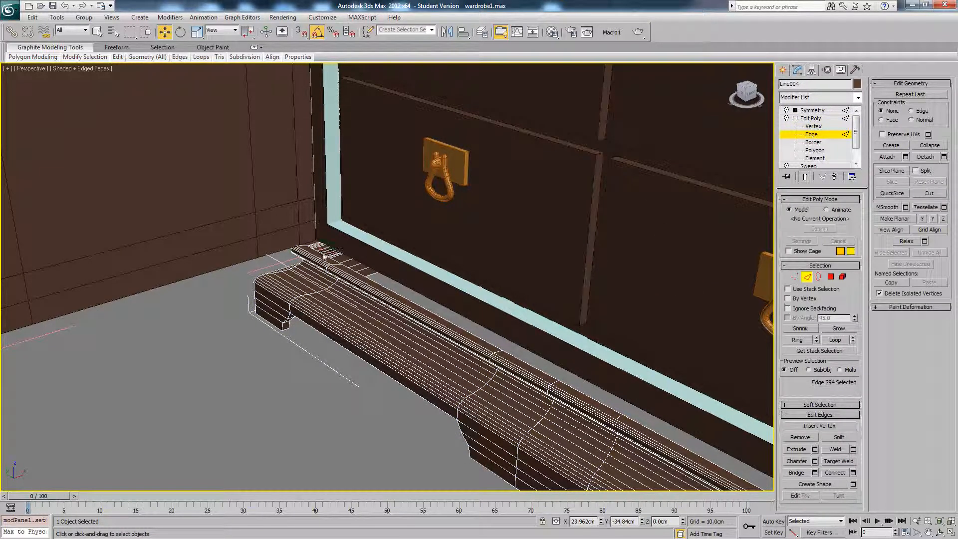
alt+middle_drag(338, 257, 462, 308)
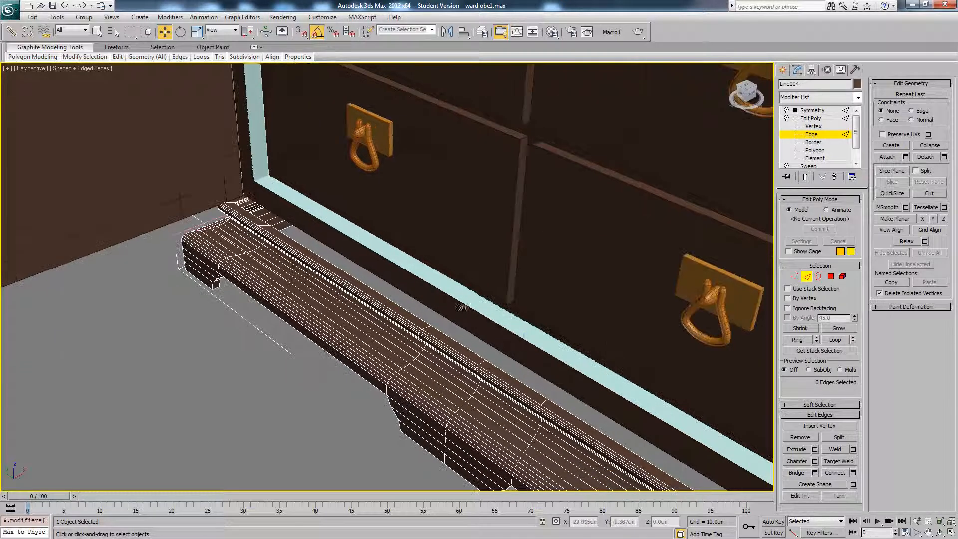
right_click(527, 335)
click(552, 297)
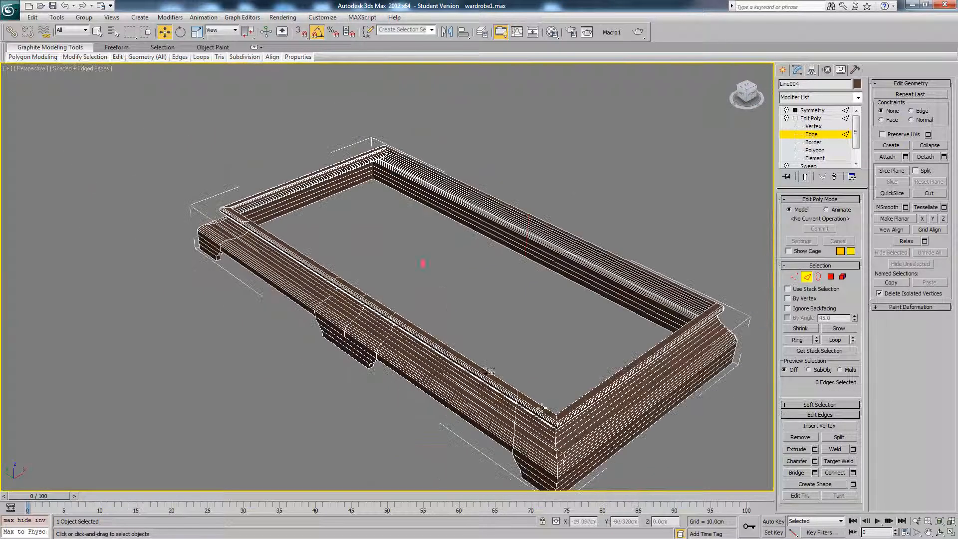
Step: Move the front rail's inner top edges inward to close the gap under the drawers, unhide everything and return to the Symmetry modifier
double_click(542, 406)
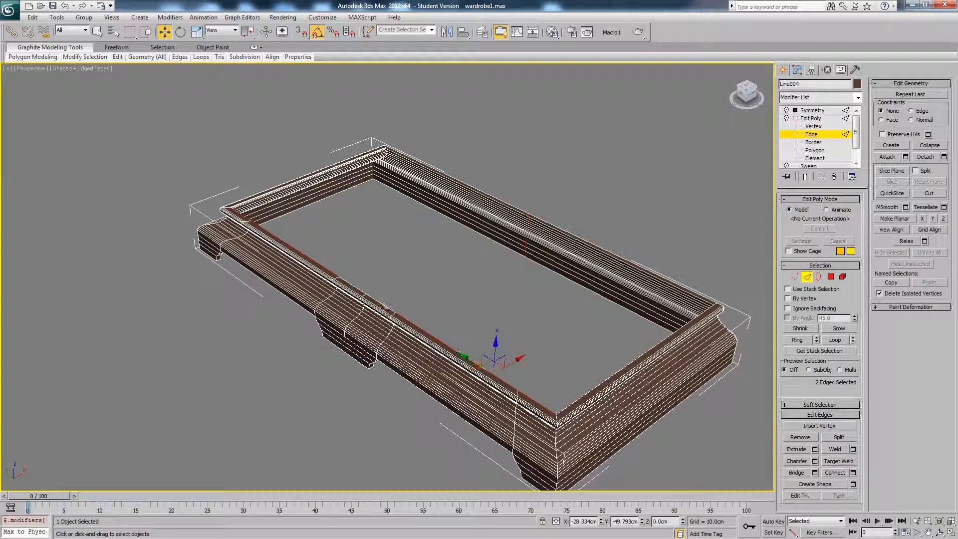
ctrl+click(382, 307)
right_click(488, 307)
click(505, 263)
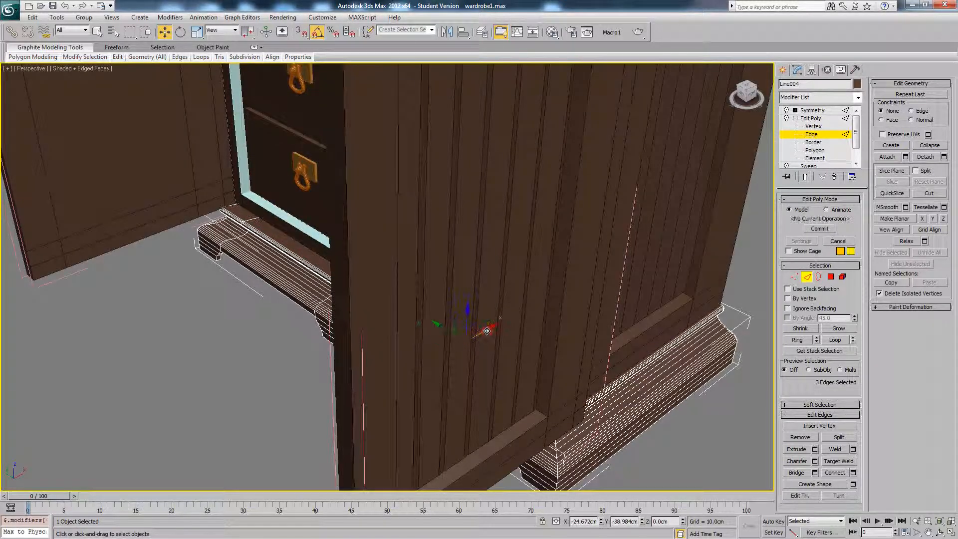
key(F4)
scroll(360, 336, down, 3)
alt+middle_drag(304, 343, 340, 334)
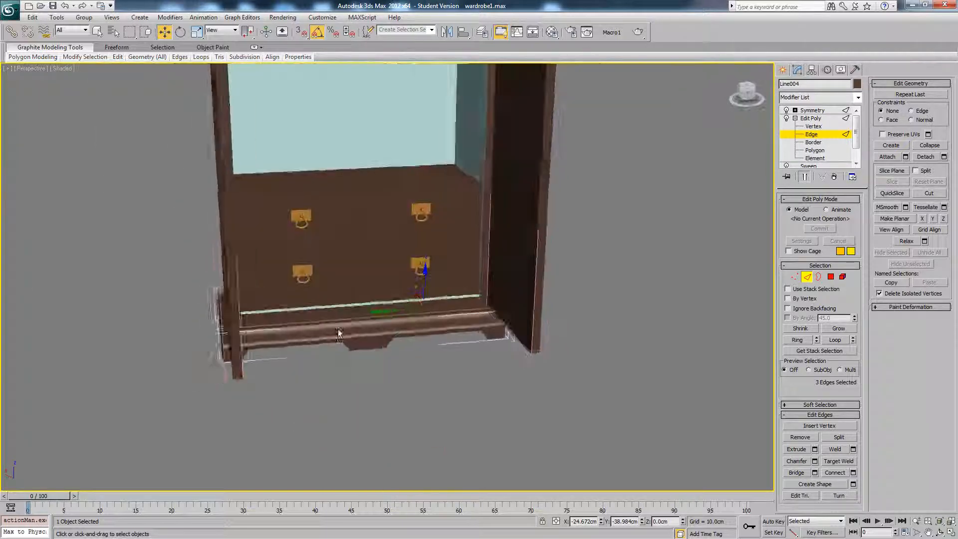
click(812, 110)
alt+middle_drag(680, 157, 589, 167)
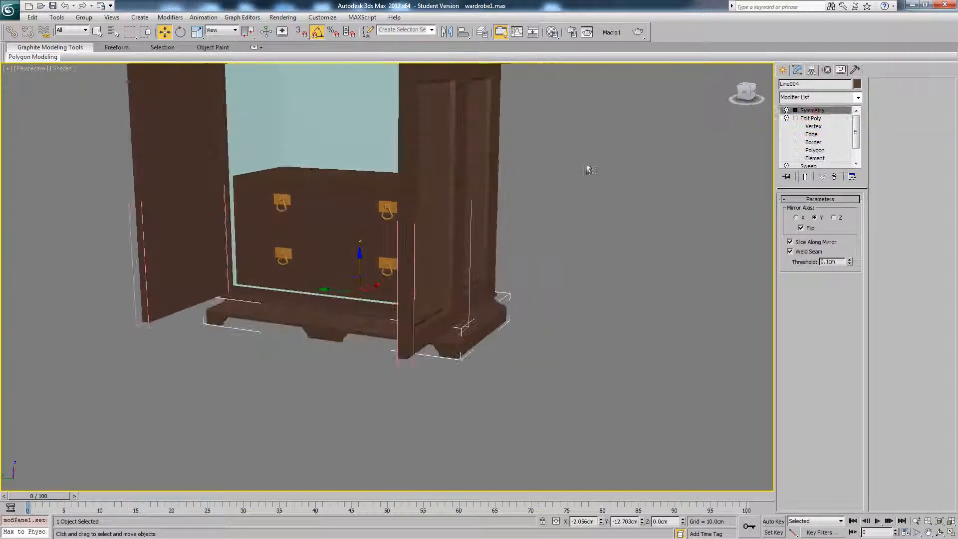
click(531, 140)
Step: Select both open door groups together and close the groups
scroll(594, 305, down, 5)
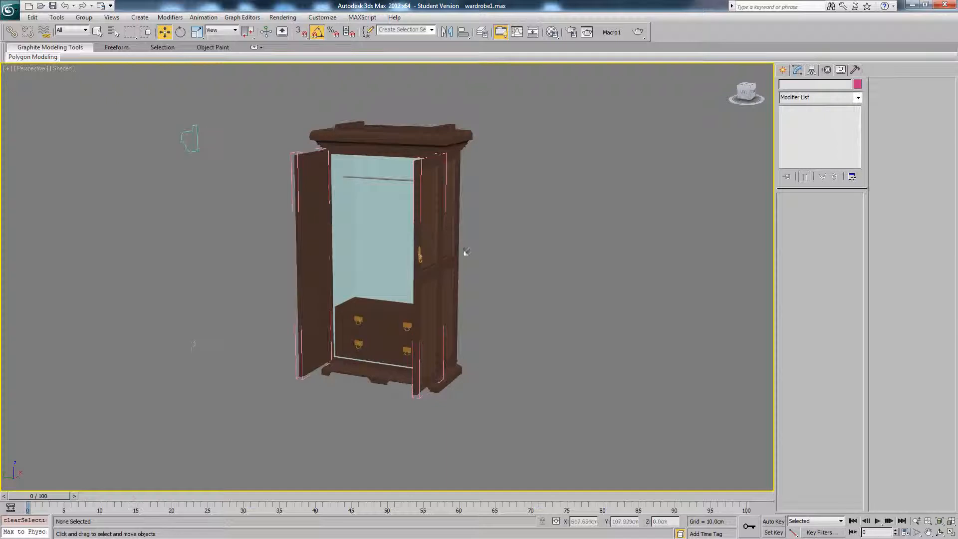
mouse_move(442, 274)
alt+middle_down()
mouse_move(535, 272)
mouse_move(436, 266)
alt+middle_up()
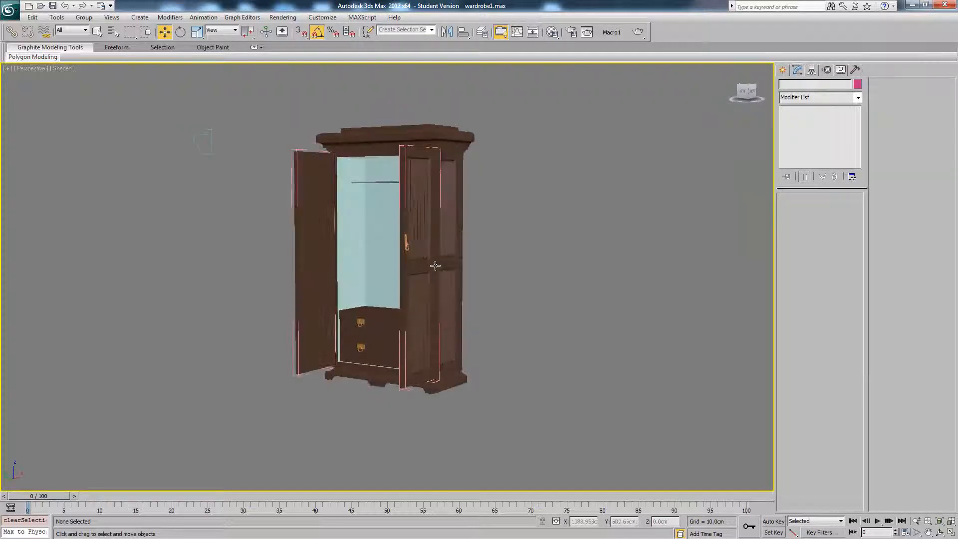
click(432, 267)
ctrl+click(300, 225)
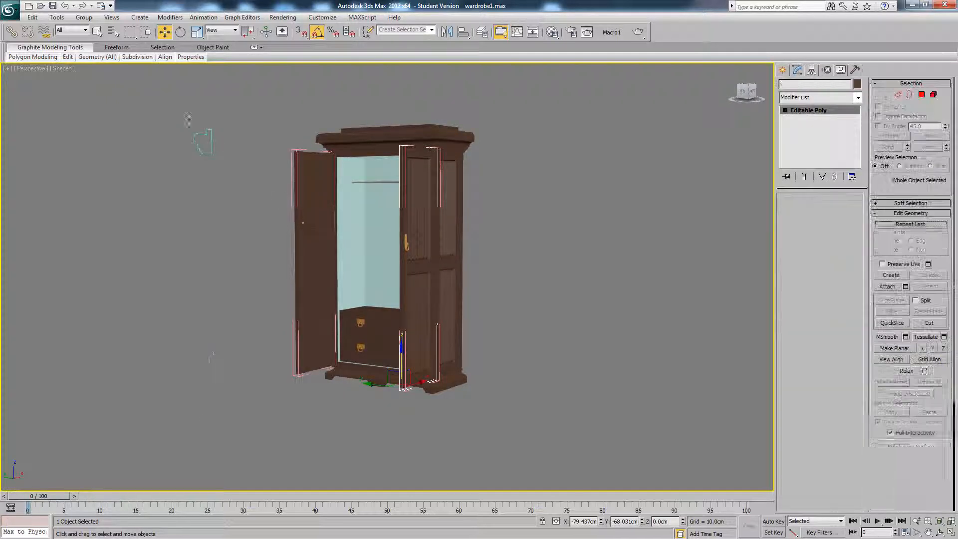
click(84, 17)
click(95, 66)
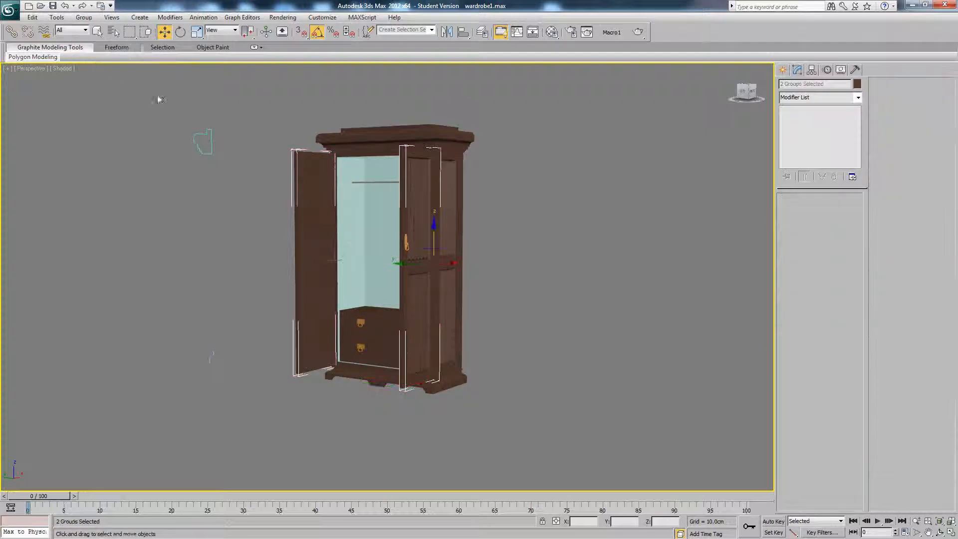
Step: Set the transform center to the pivot point and rotate the door group's Z rotation to 0 so it shuts
click(181, 31)
click(430, 240)
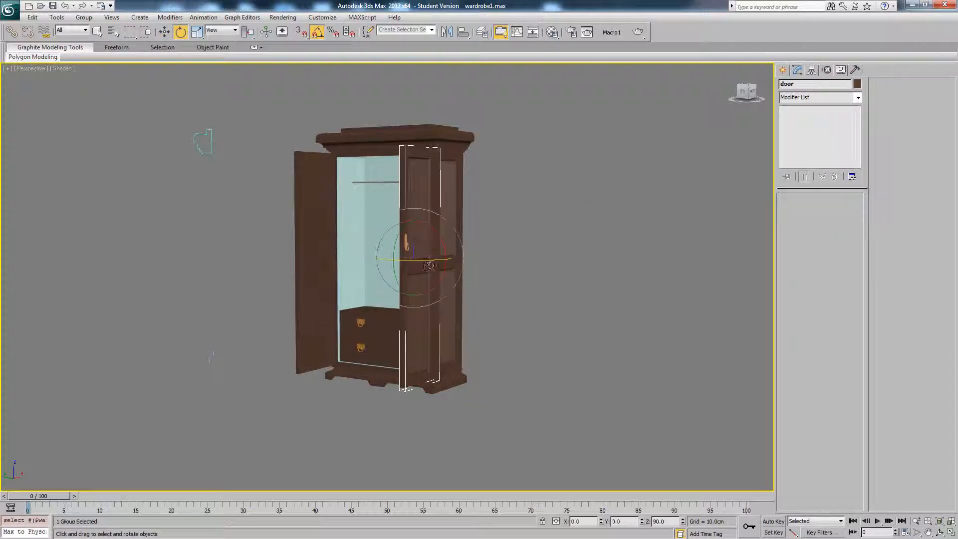
drag(432, 263, 398, 263)
key(ctrl+z)
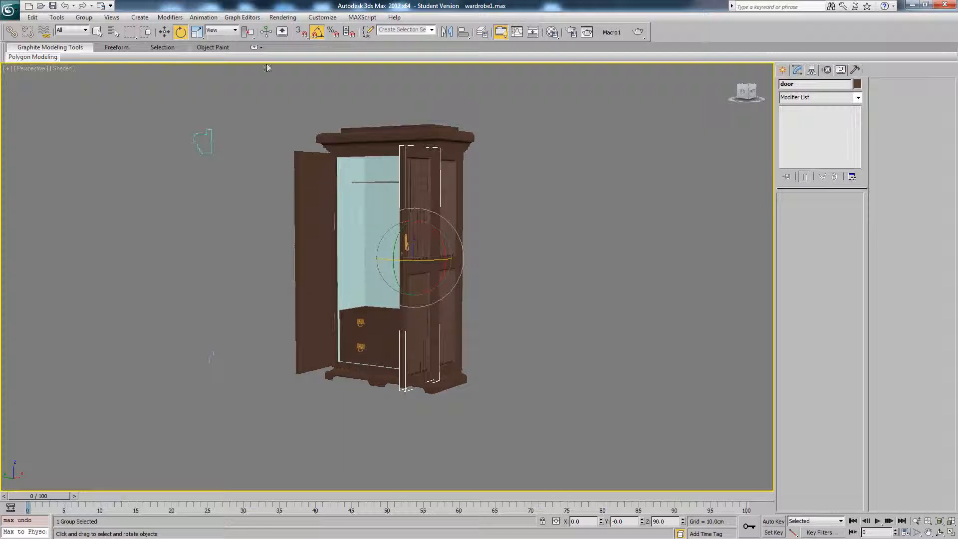
drag(254, 34, 249, 49)
drag(444, 271, 402, 277)
alt+middle_drag(373, 262, 436, 283)
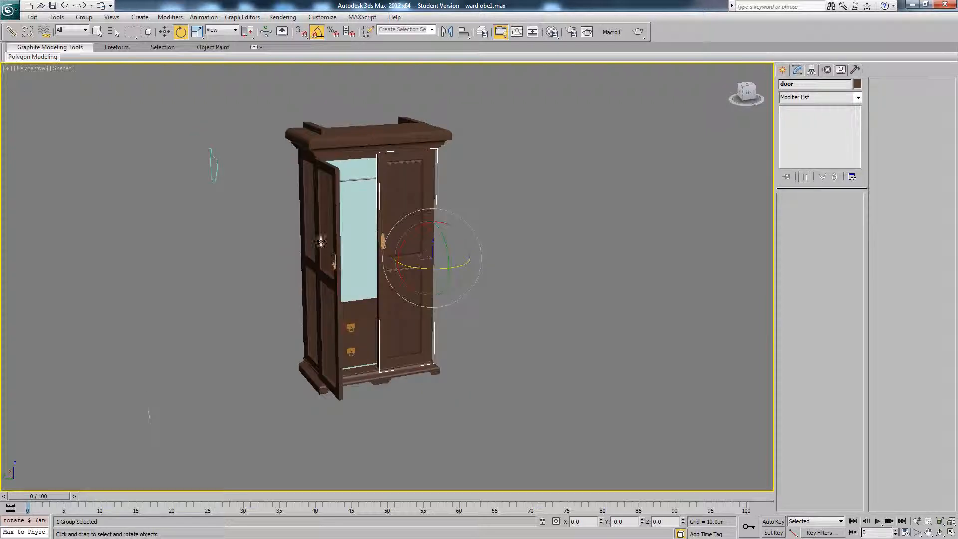
Step: Rotate door2 shut about its pivot to a Z rotation of 0 and switch to the Left view
click(321, 242)
drag(307, 282, 379, 277)
middle_drag(379, 278, 372, 281)
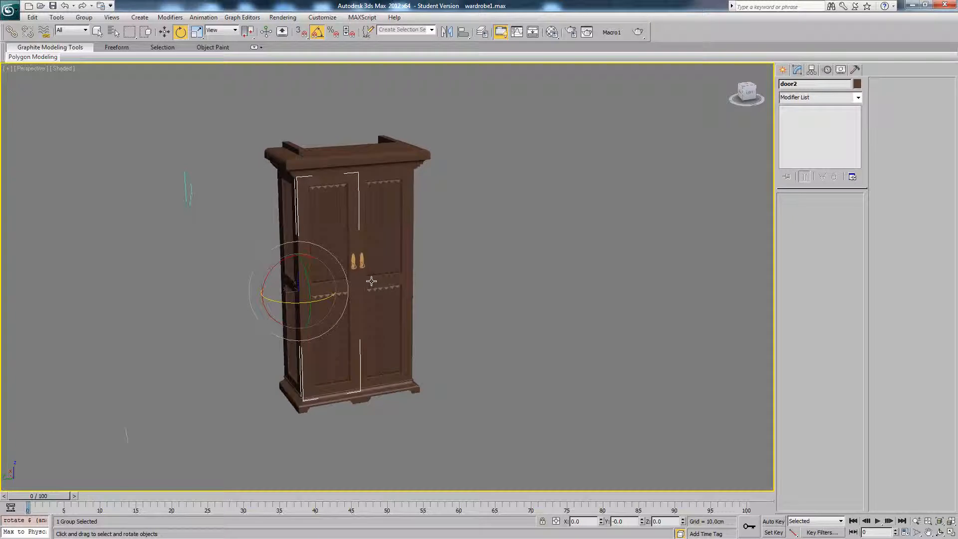
key(f)
key(l)
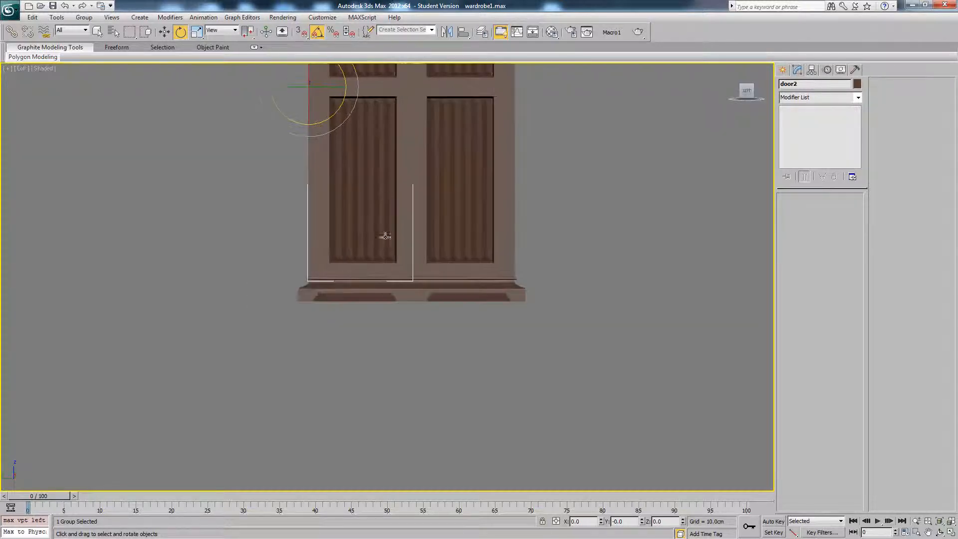
Step: Open the closed door groups and select the back plate of the right door's handle
middle_drag(419, 75, 381, 261)
key(F4)
scroll(403, 200, up, 6)
click(370, 260)
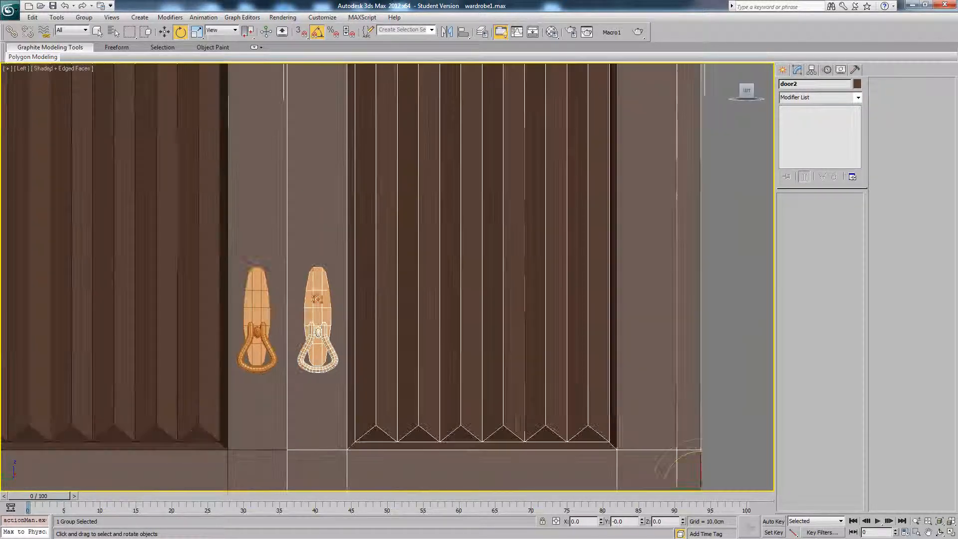
click(83, 17)
click(112, 55)
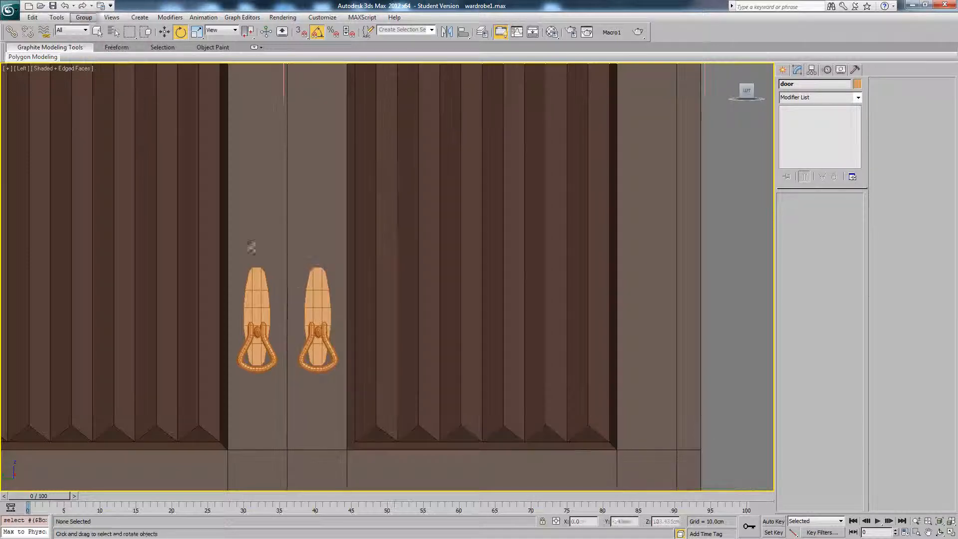
click(313, 278)
middle_drag(326, 303, 369, 220)
scroll(369, 220, up, 2)
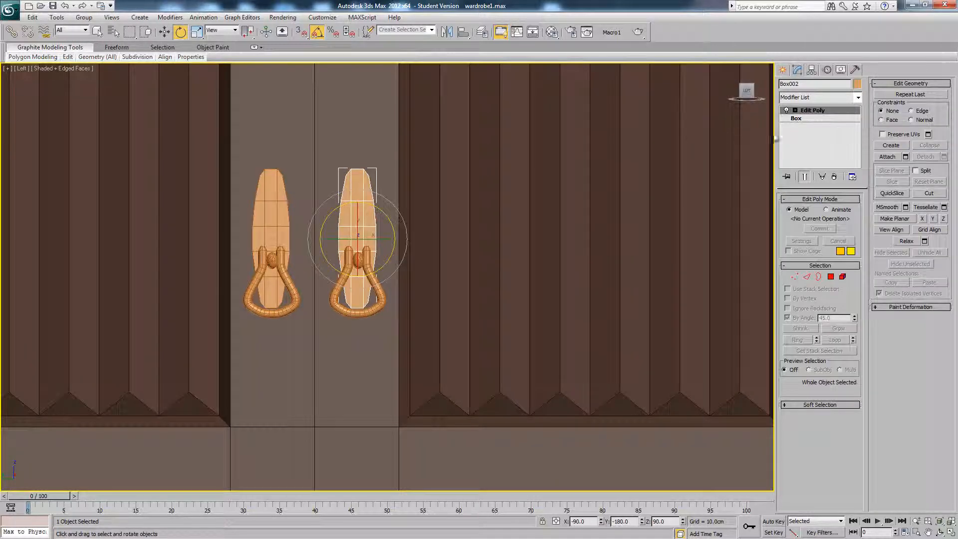
Step: Add three horizontal edge loops to the back plate with Swift Loop: near its upper end, above the ring and near its lower end
click(807, 276)
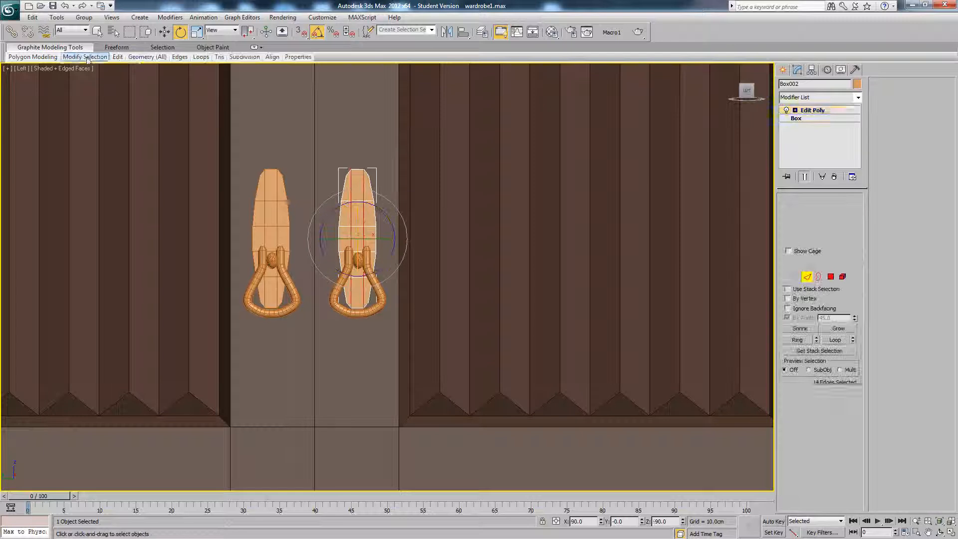
mouse_move(118, 56)
click(201, 86)
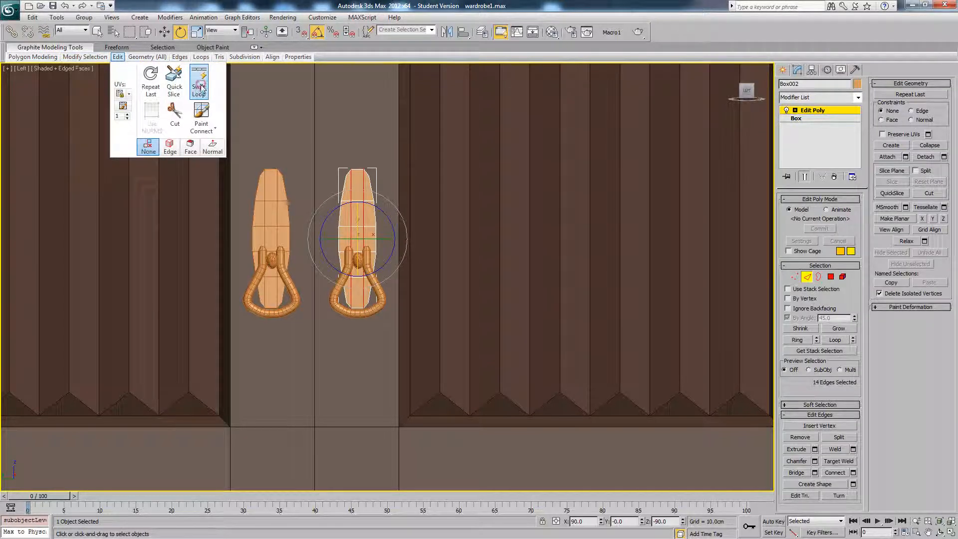
click(344, 188)
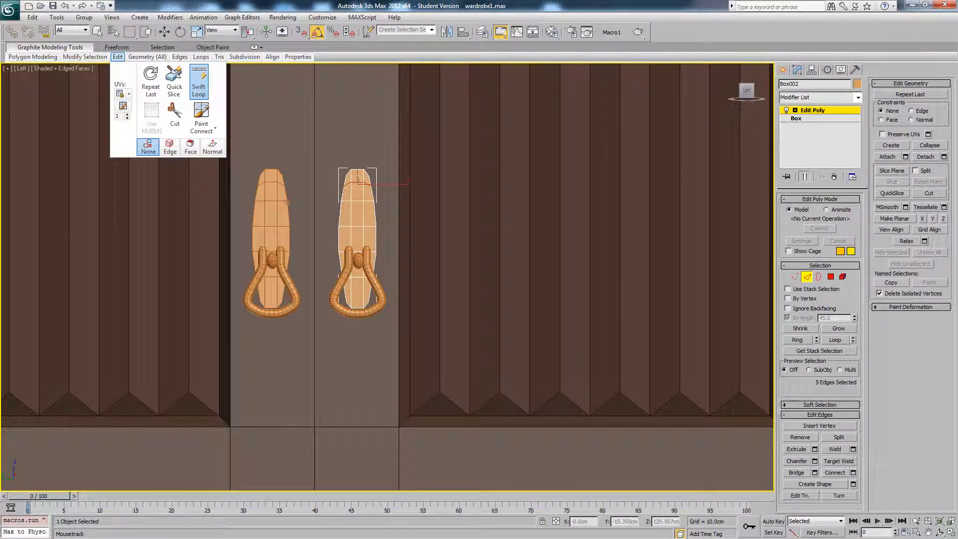
scroll(359, 186, up, 3)
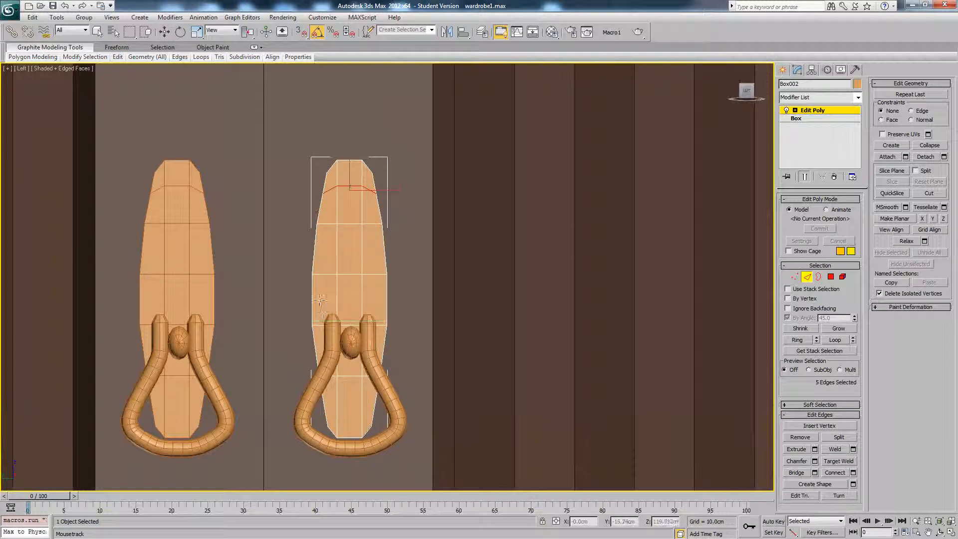
key(w)
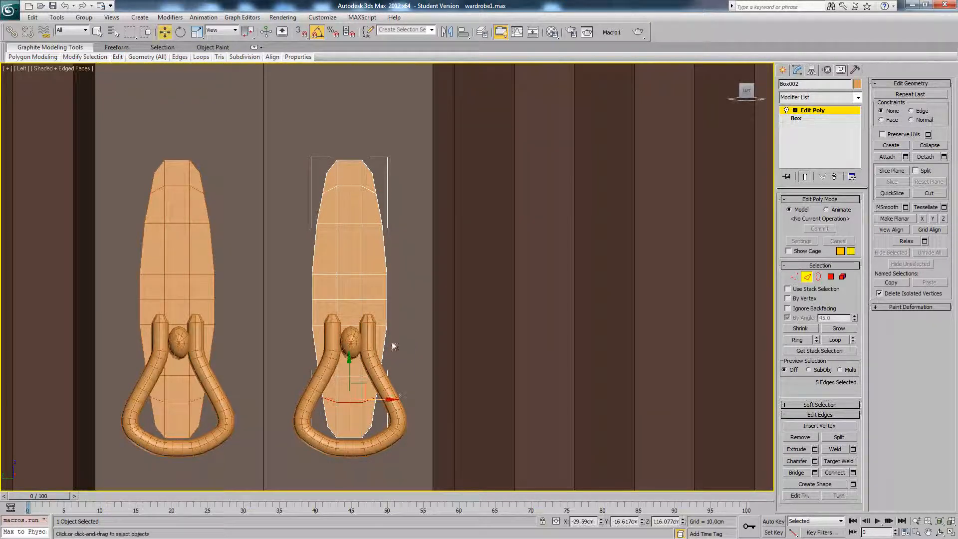
Step: Scale the vertices at the back plate's upper tip outward horizontally to give it a flared head
click(795, 276)
scroll(398, 229, up, 3)
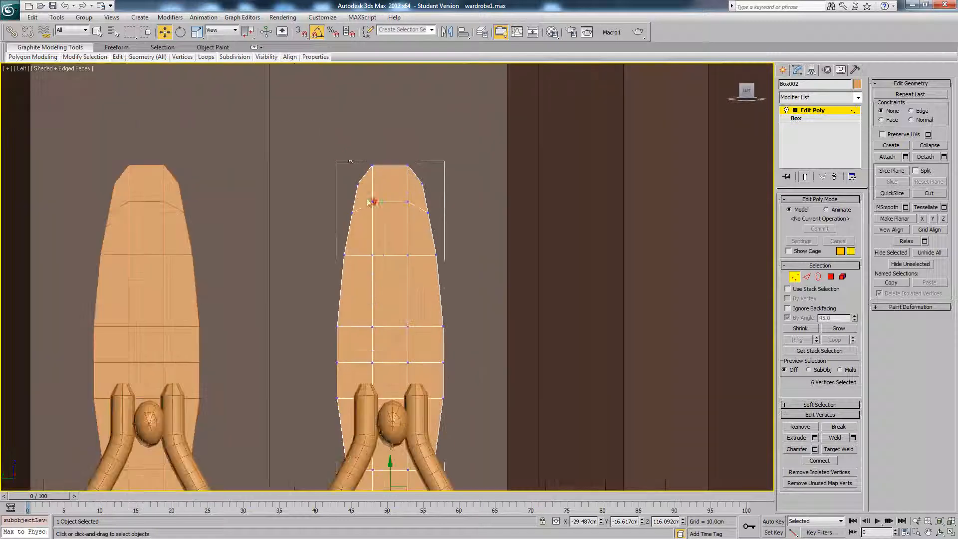
mouse_move(455, 188)
mouse_down()
mouse_move(439, 172)
mouse_move(453, 175)
mouse_up()
key(r)
middle_drag(439, 255, 456, 205)
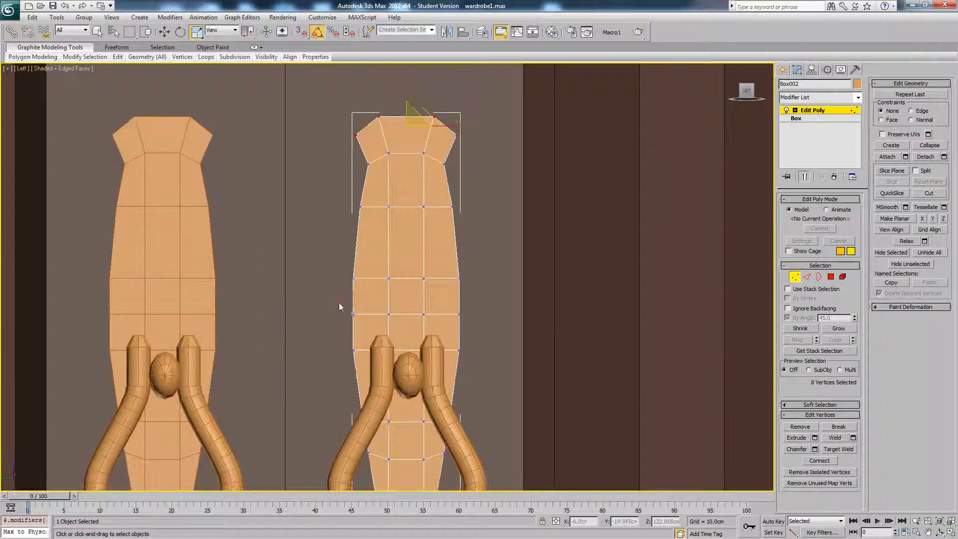
Step: Widen the vertex row near the back plate's lower end and adjust the row behind the ring's upper ends
middle_drag(397, 278, 424, 203)
click(420, 363)
drag(488, 404, 496, 418)
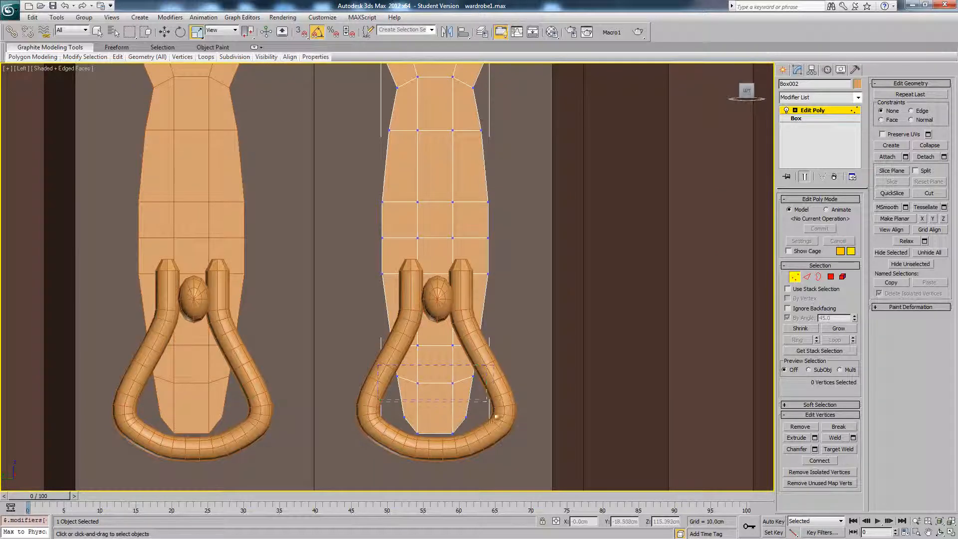
drag(480, 380, 499, 375)
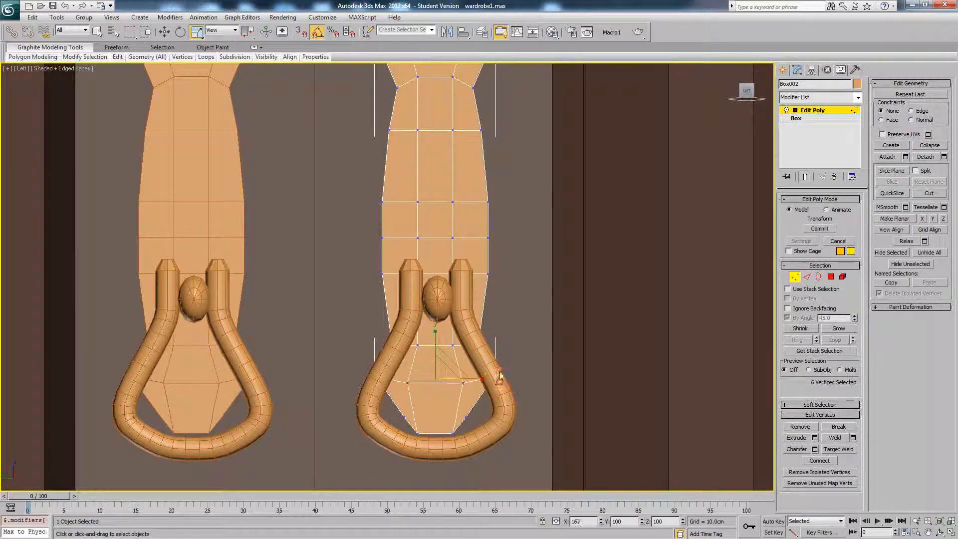
scroll(496, 335, down, 2)
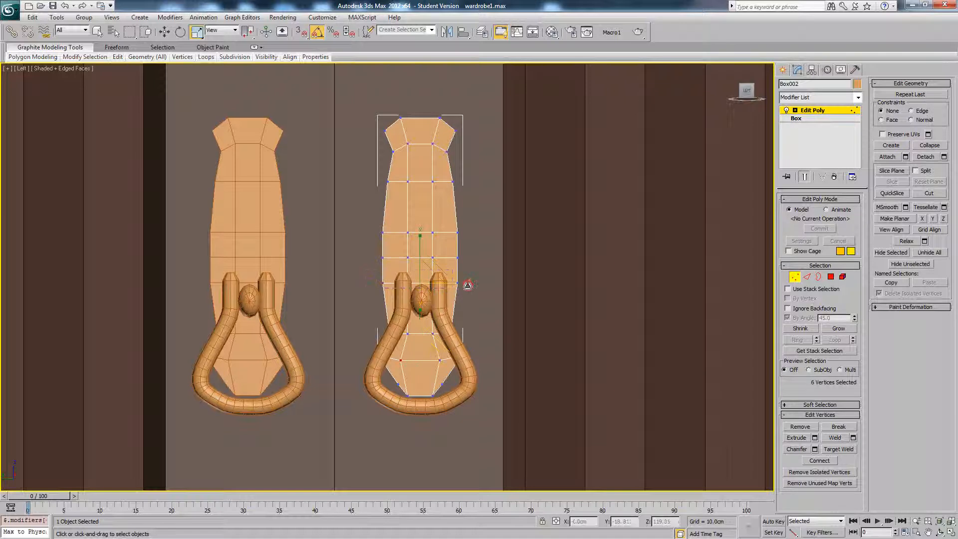
drag(468, 285, 465, 289)
click(521, 231)
scroll(520, 230, down, 2)
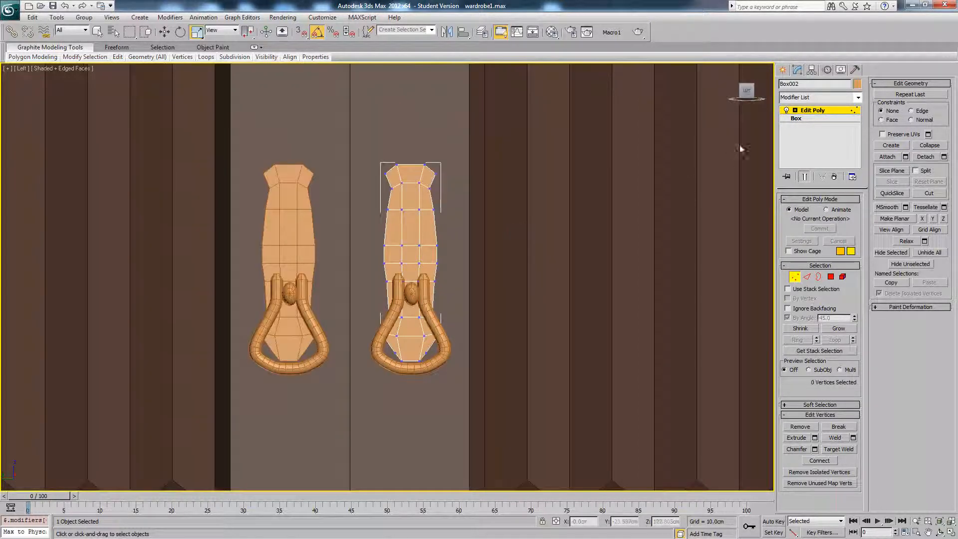
Step: Finish vertex editing on the back plate, deselect it, show the whole wardrobe in a shaded Perspective view and save the scene
click(811, 111)
key(F4)
middle_drag(613, 179, 561, 186)
scroll(560, 186, down, 5)
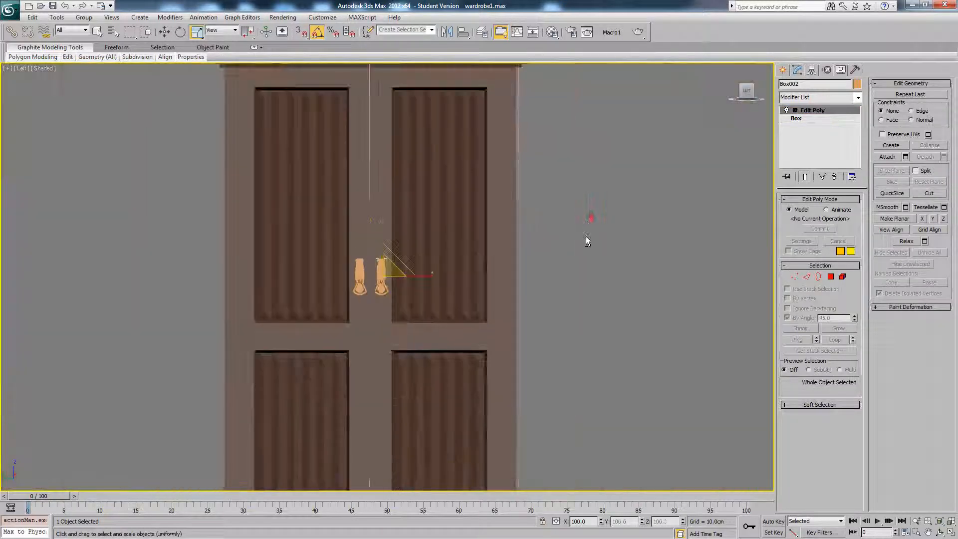
alt+middle_drag(588, 241, 553, 252)
click(625, 234)
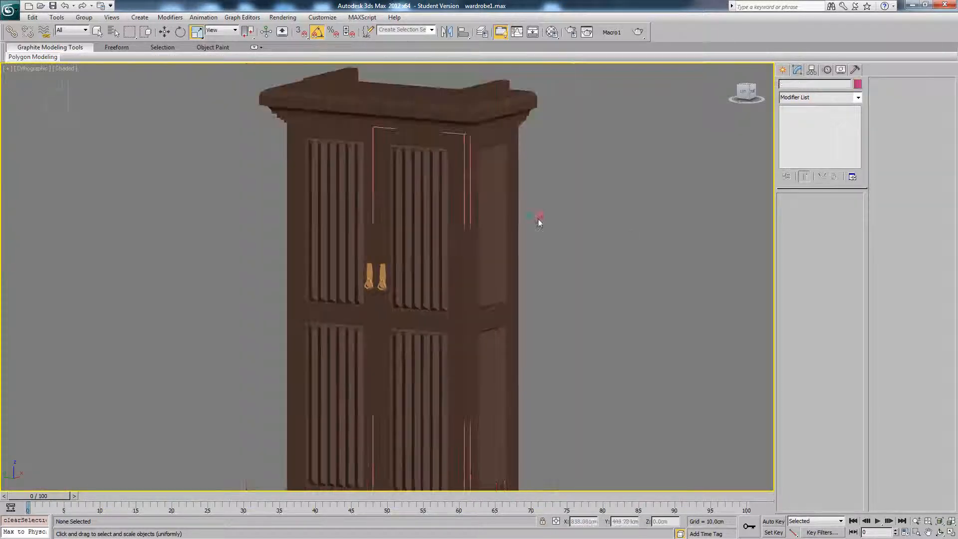
key(p)
scroll(533, 220, down, 4)
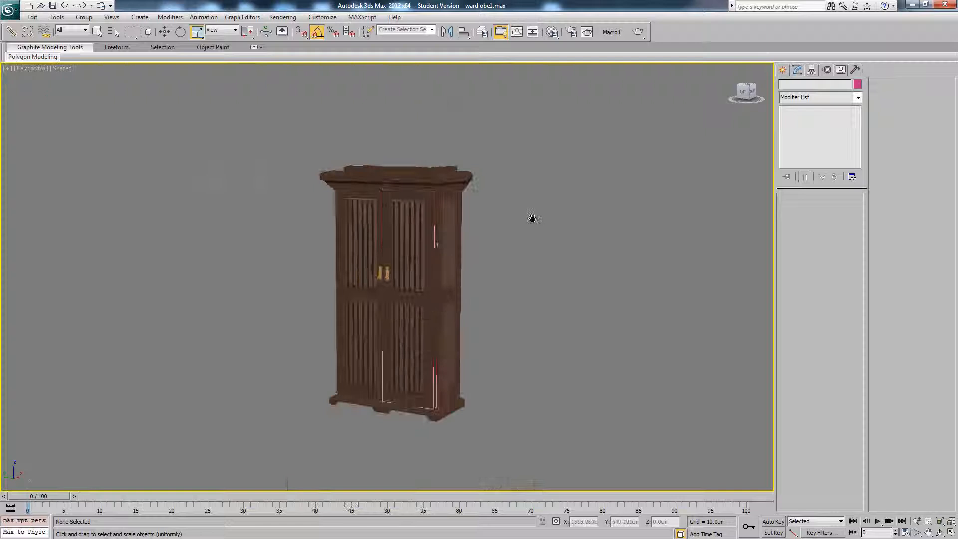
click(8, 10)
click(23, 98)
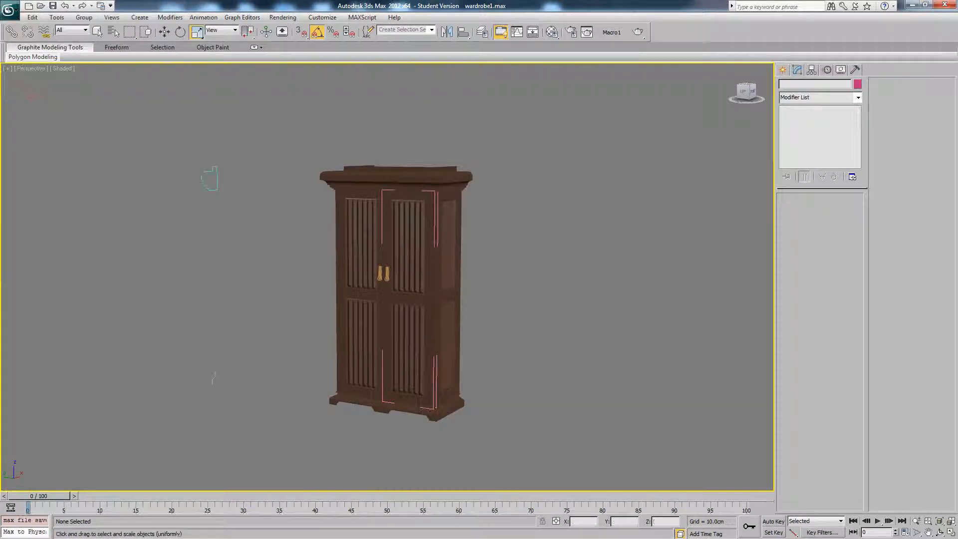
Step: Show edged faces, select the right door's frame wardrobe_door002 and hide all other objects
key(q)
scroll(447, 270, up, 5)
alt+middle_drag(450, 268, 456, 268)
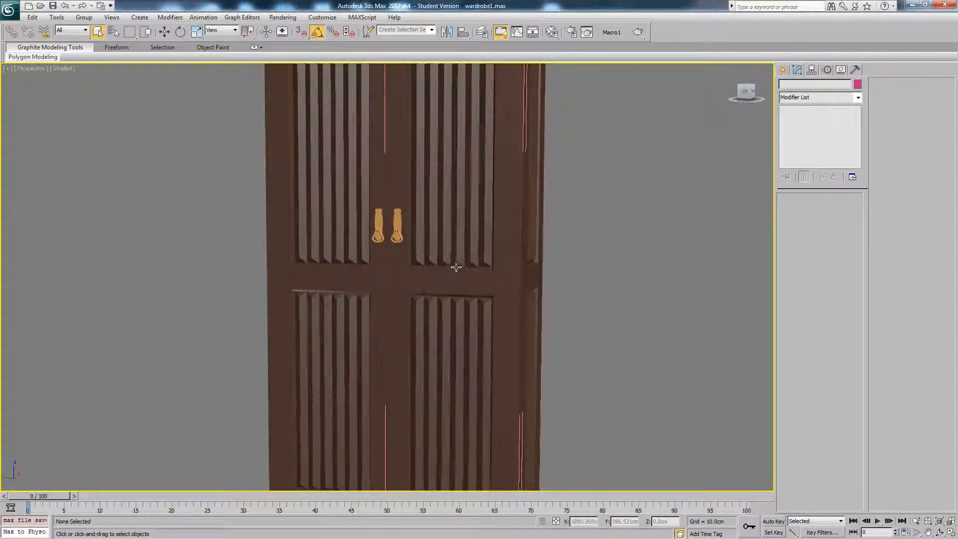
scroll(456, 263, down, 6)
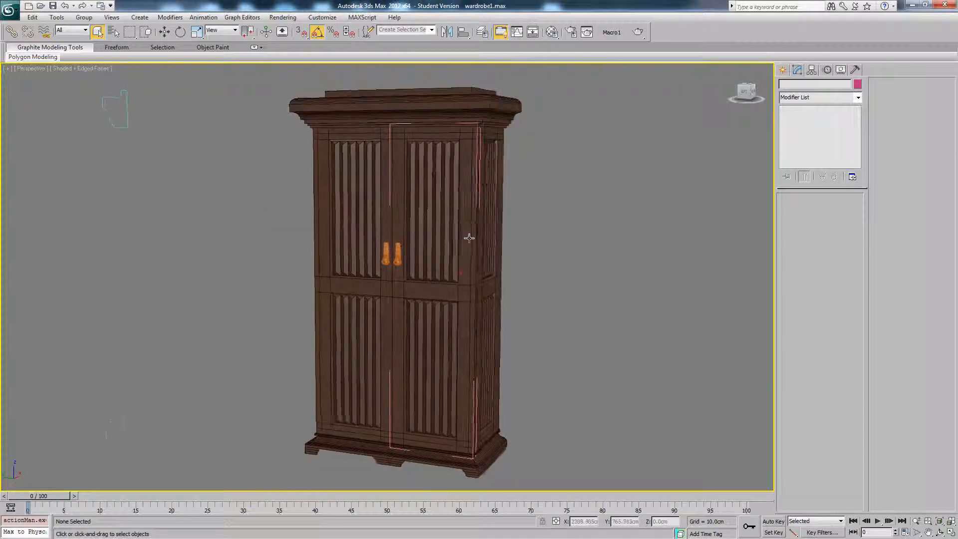
key(F4)
scroll(460, 233, up, 4)
click(508, 166)
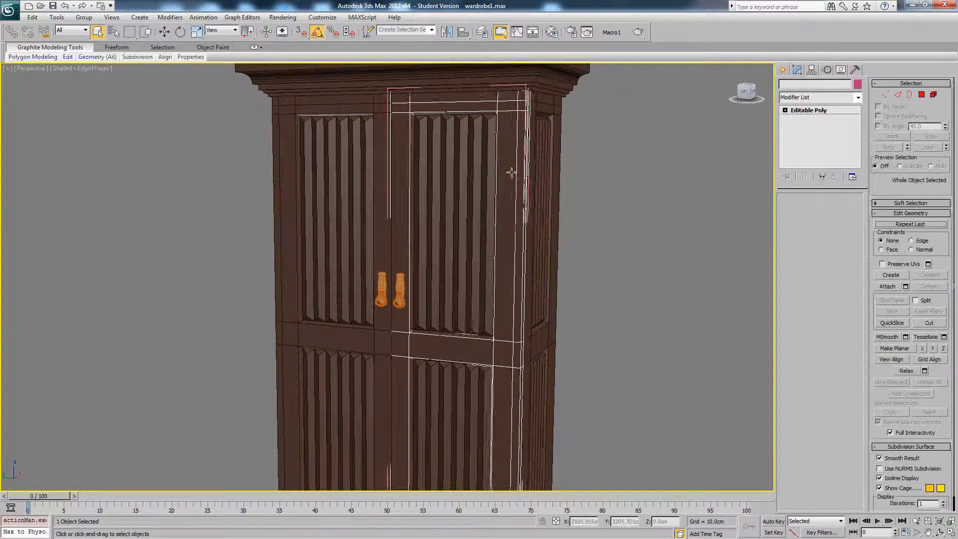
scroll(495, 179, up, 1)
alt+middle_drag(495, 178, 438, 220)
right_click(492, 189)
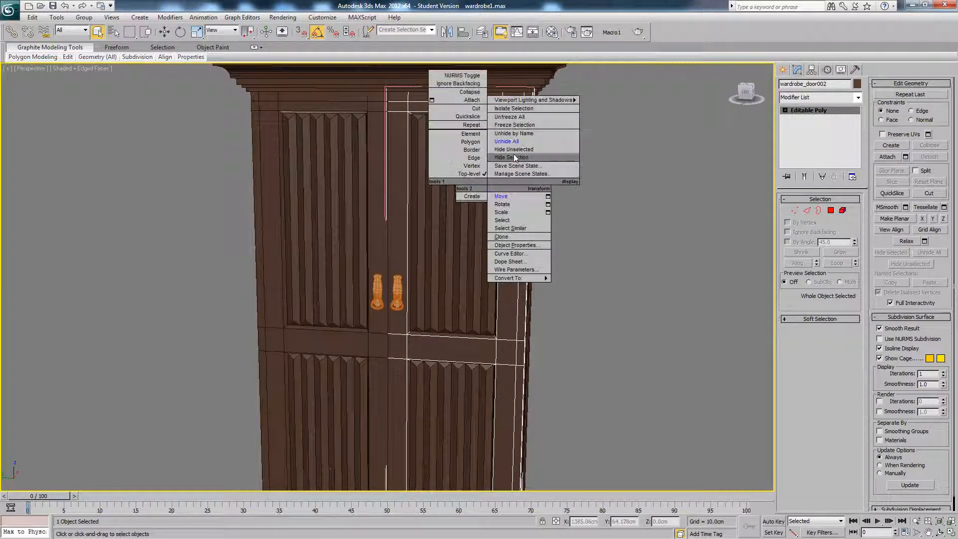
click(513, 154)
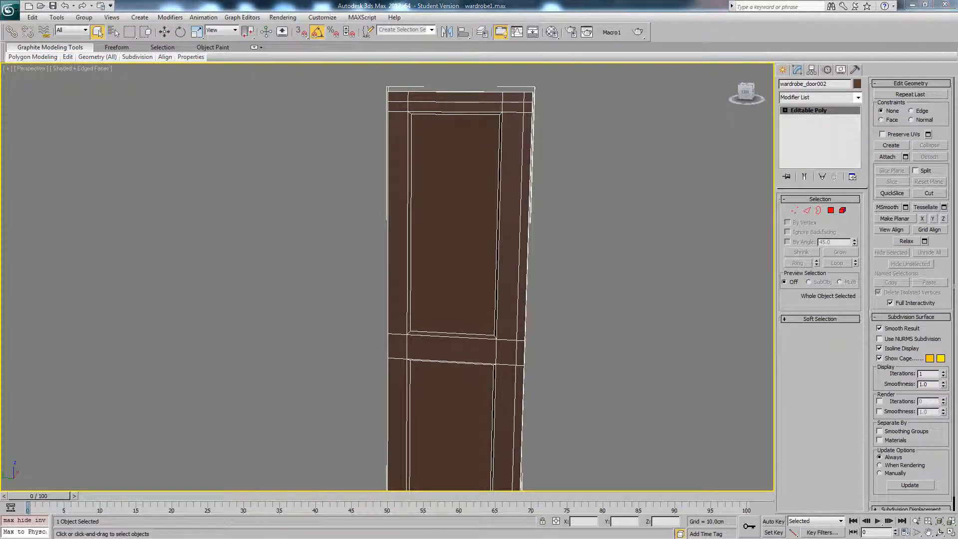
Step: Switch to the browser and examine the door frames and panels in the antique wardrobe reference photos
key(alt+Tab)
scroll(512, 237, up, 5)
scroll(543, 285, down, 5)
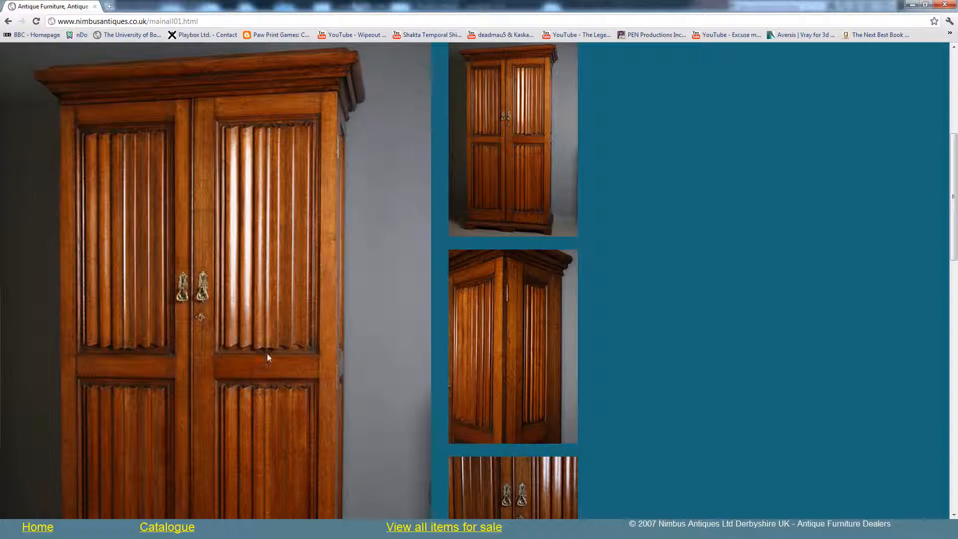
scroll(307, 247, down, 5)
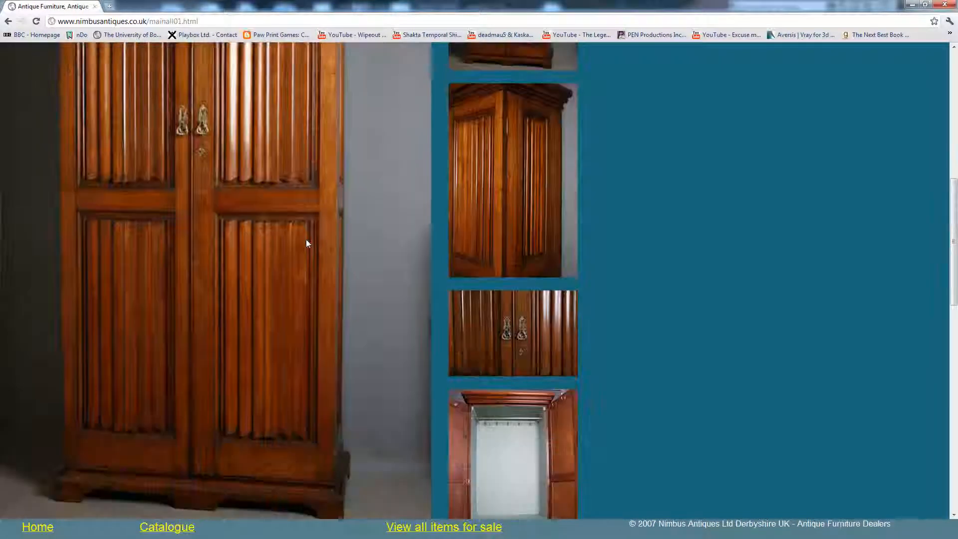
scroll(306, 240, up, 5)
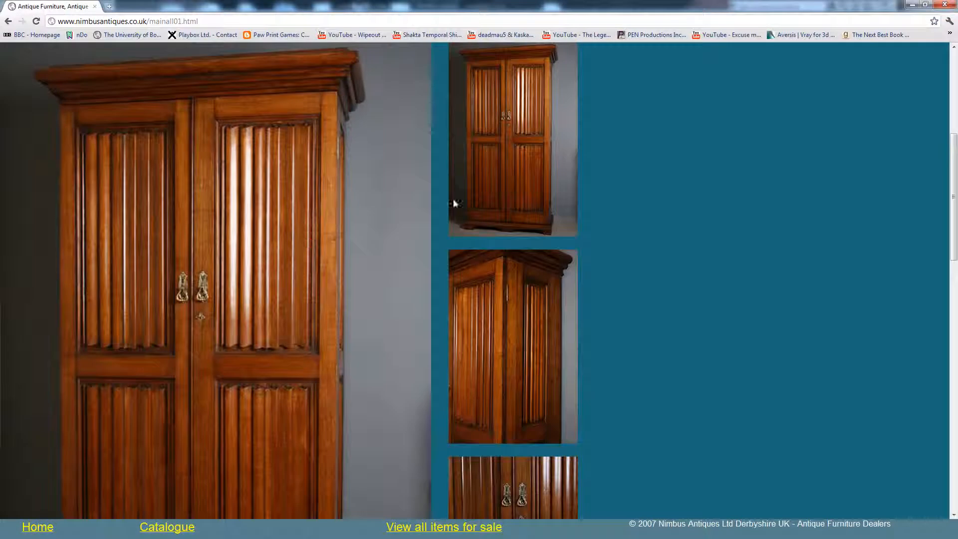
Step: Return to 3ds Max and insert a vertical edge loop close to the door frame's handle-side edge with Swift Loop
key(alt+Tab)
middle_drag(517, 208, 508, 169)
click(64, 57)
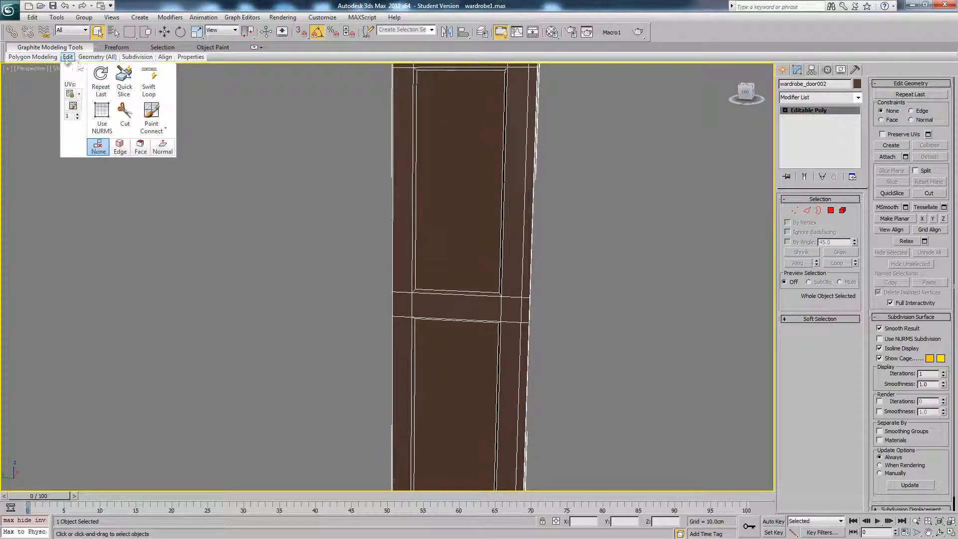
click(148, 80)
middle_drag(412, 88, 412, 154)
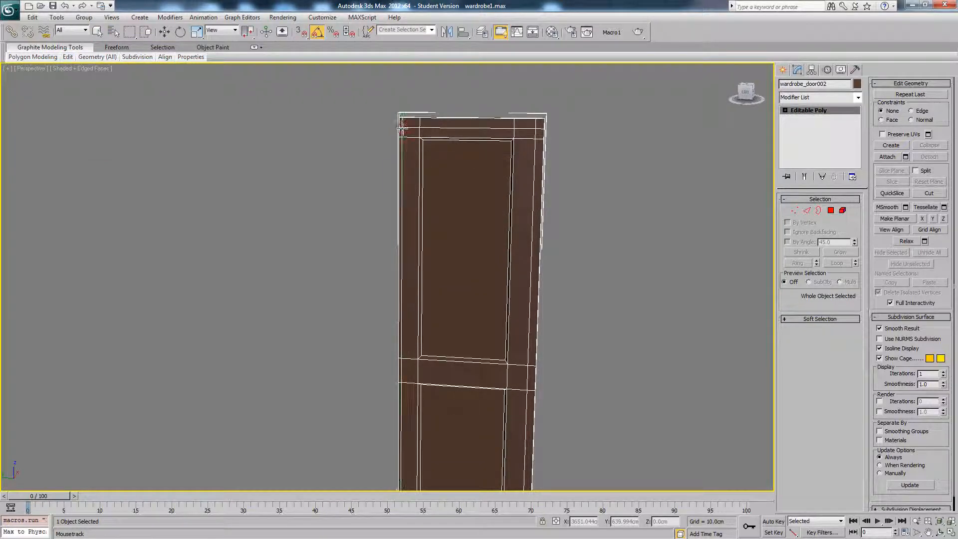
key(w)
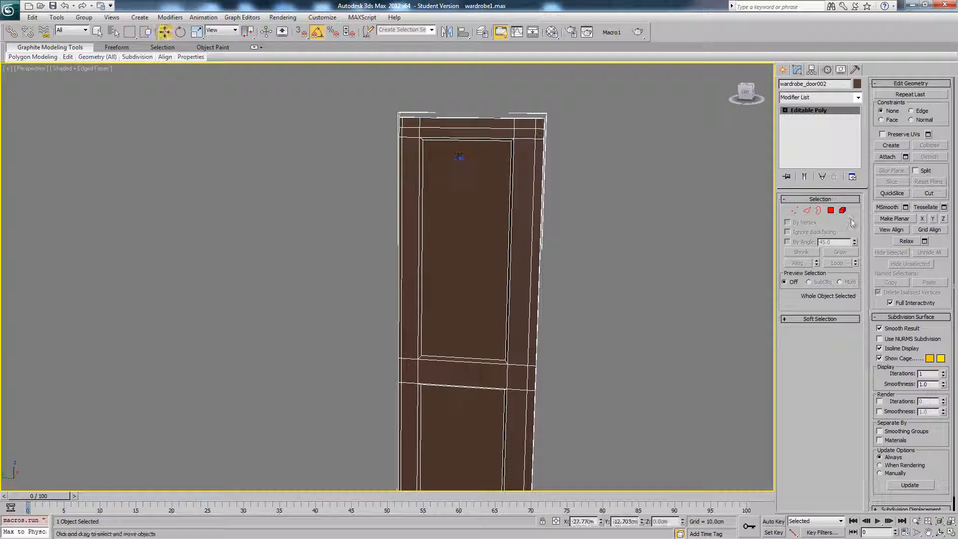
Step: Try to select the new edge loop and the ring of short edges across the narrow strip beside it
click(808, 211)
double_click(407, 181)
scroll(421, 192, up, 8)
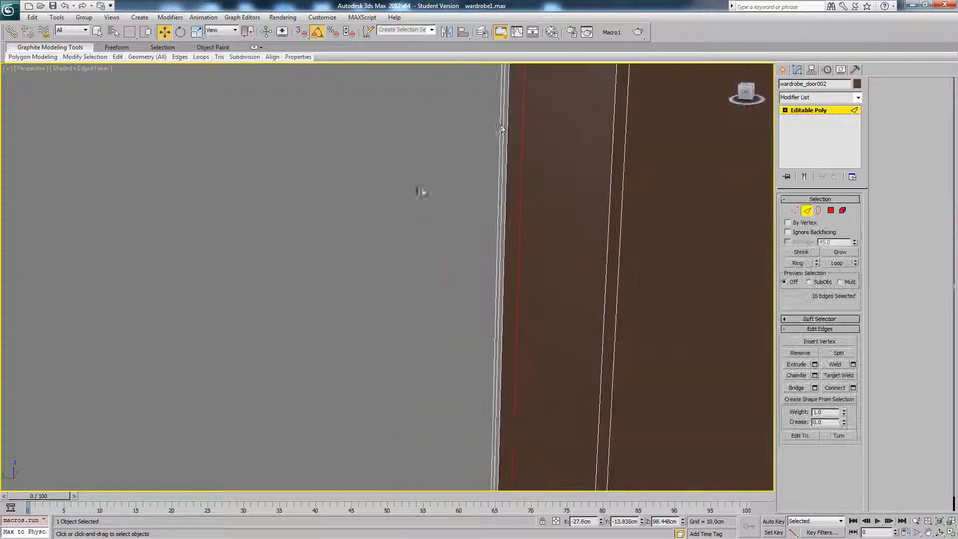
middle_drag(518, 100, 505, 146)
click(503, 122)
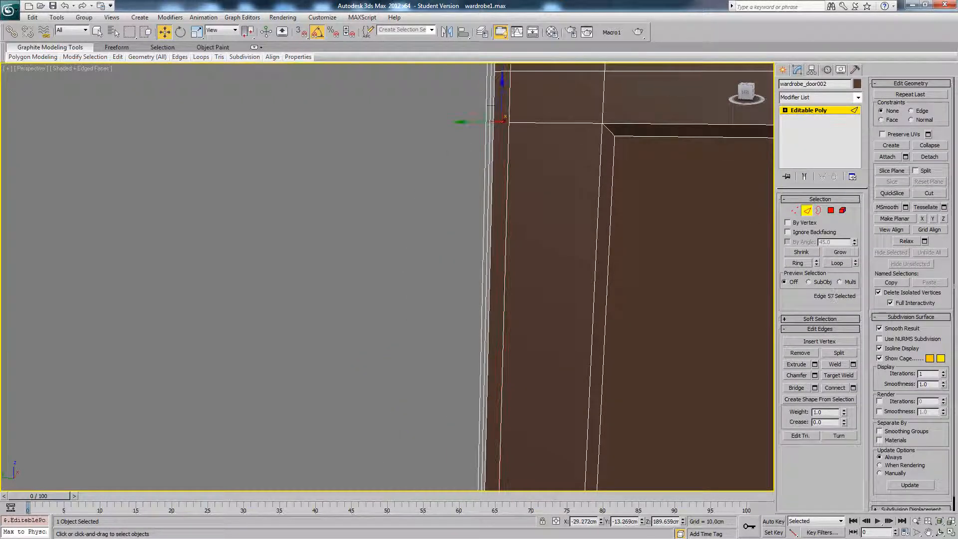
click(799, 263)
middle_drag(600, 196, 560, 192)
scroll(366, 184, down, 3)
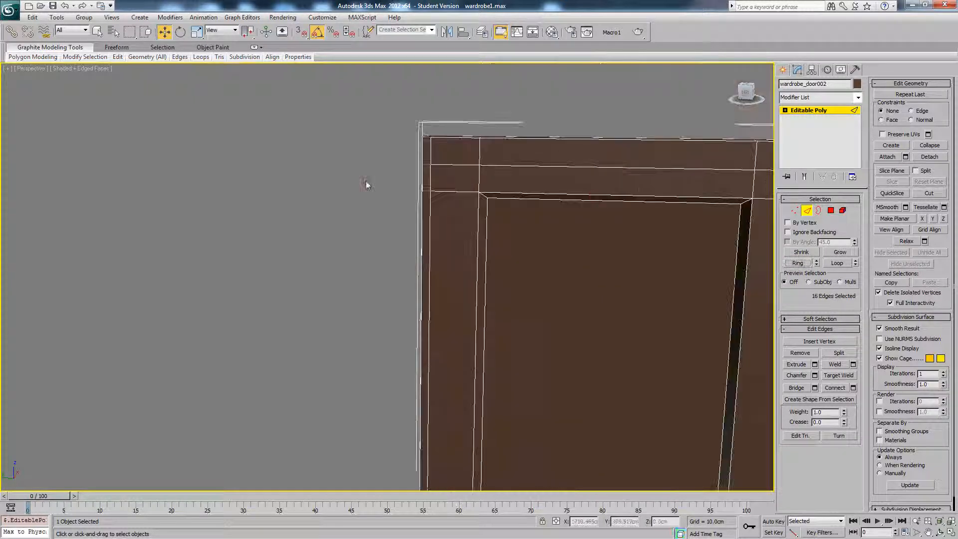
click(469, 207)
middle_drag(470, 208, 484, 156)
Step: Select all polygons of the narrow strip along the door frame's handle-side edge, from its top to its bottom polygon, with StepLoop
click(831, 211)
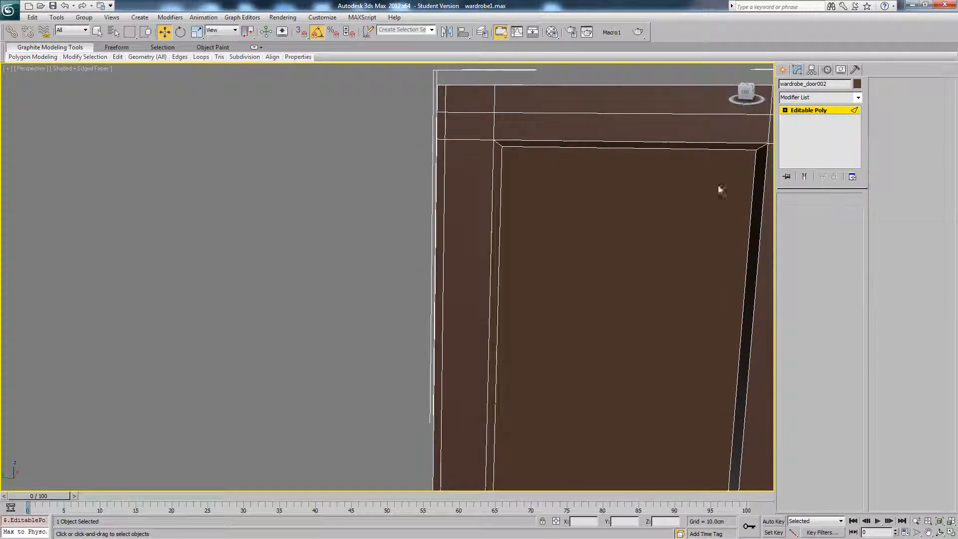
click(442, 100)
scroll(433, 277, down, 5)
middle_drag(432, 278, 445, 111)
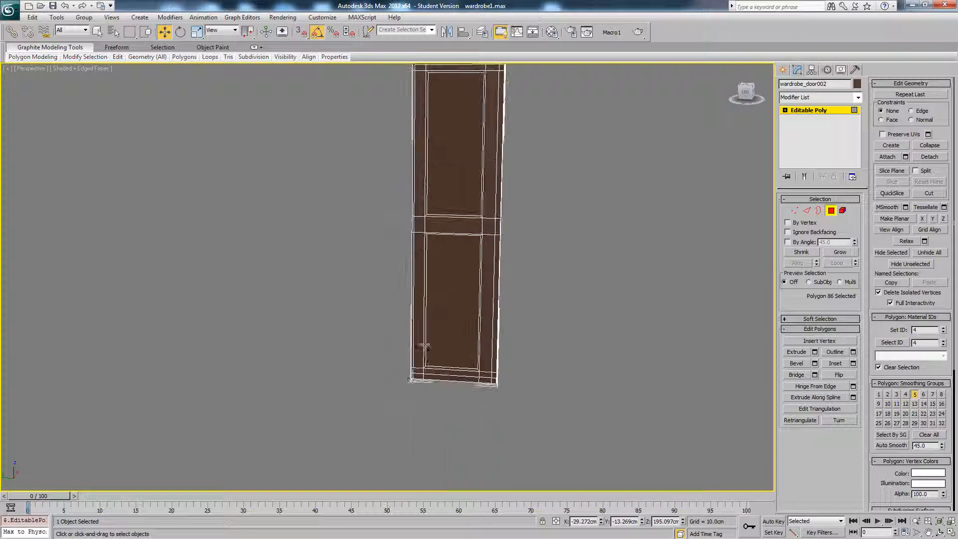
scroll(411, 384, up, 3)
ctrl+click(426, 427)
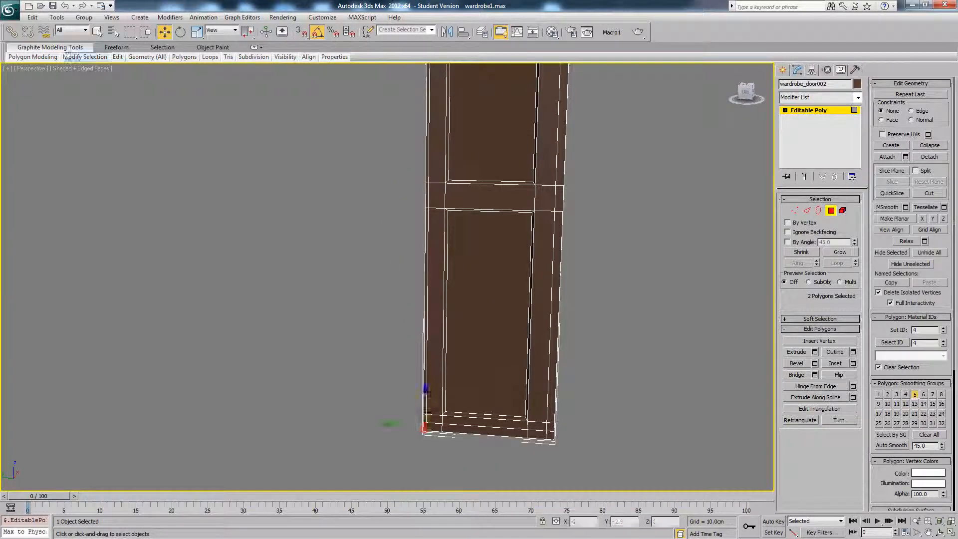
mouse_move(85, 57)
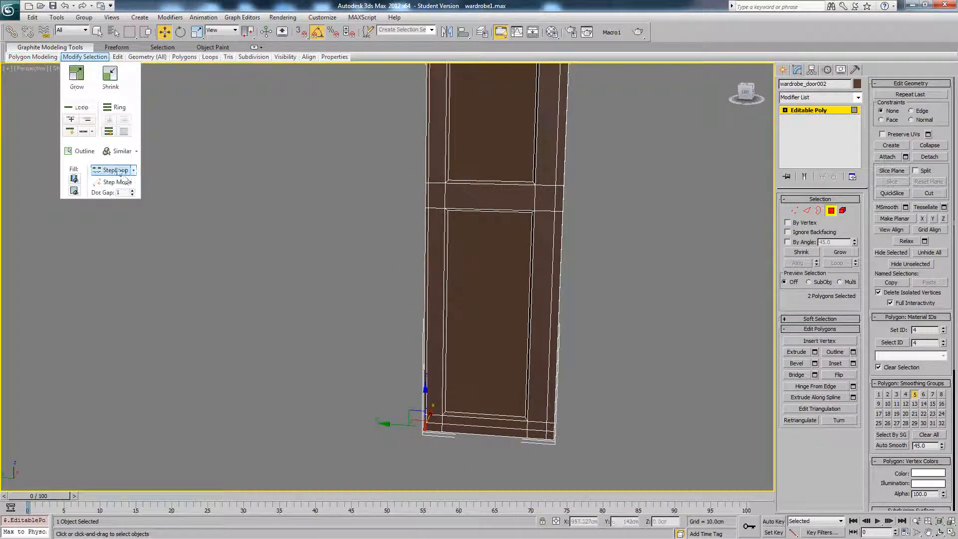
click(120, 171)
scroll(446, 300, up, 3)
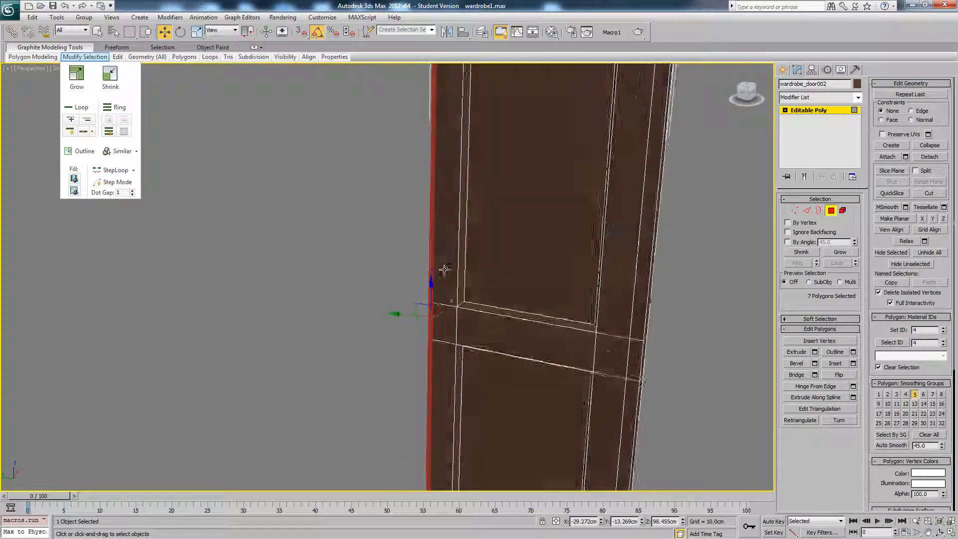
Step: Extrude the selected strip a short distance outward from the door frame's edge, undoing the last two changes
scroll(445, 268, down, 5)
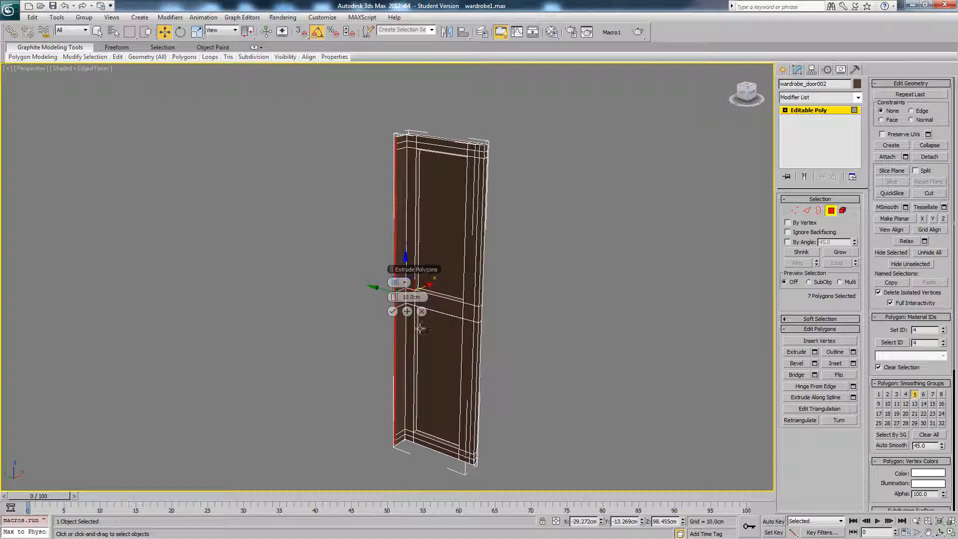
click(407, 312)
scroll(399, 314, up, 5)
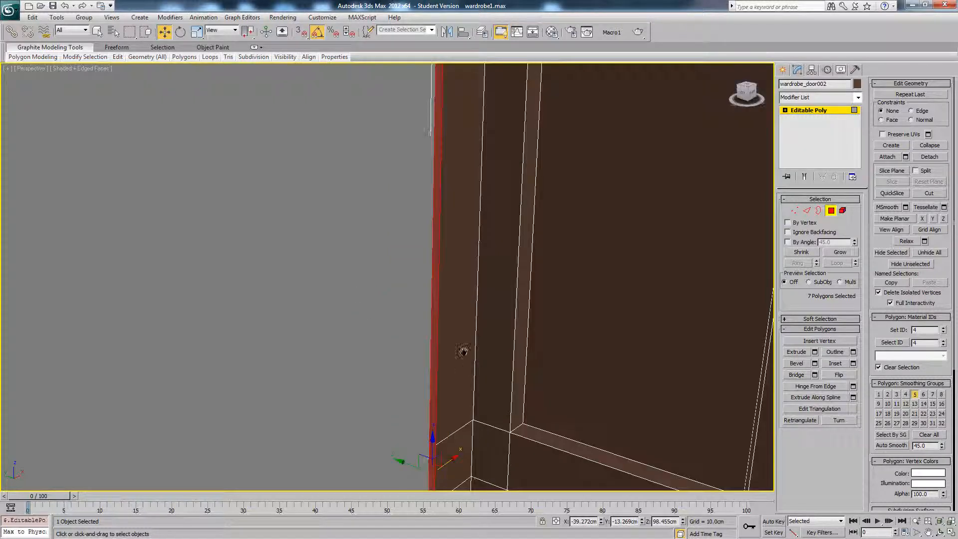
drag(420, 354, 456, 349)
click(384, 268)
key(ctrl+z)
key(ctrl+z)
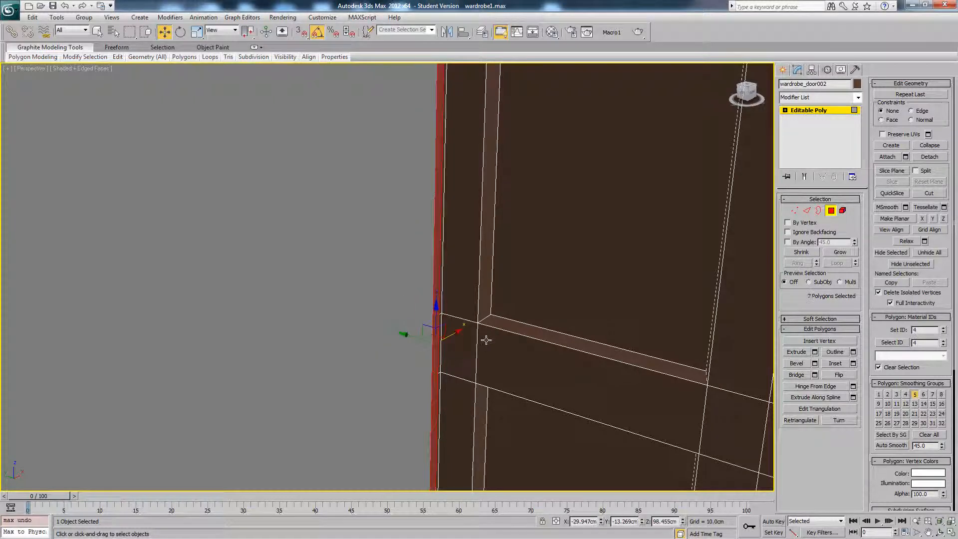
Step: Scale the extruded strip's polygons across the door's thickness and clear the polygon selection
middle_drag(484, 338, 477, 337)
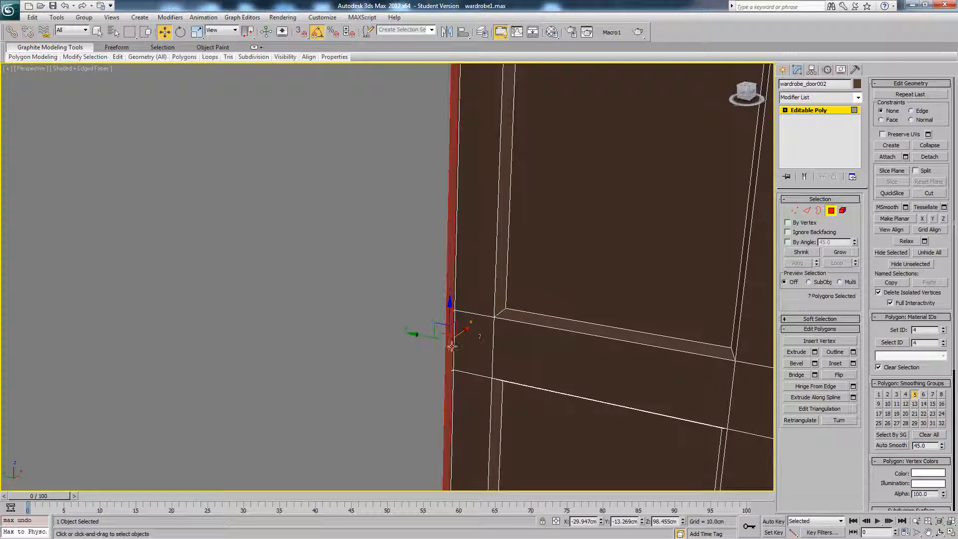
key(r)
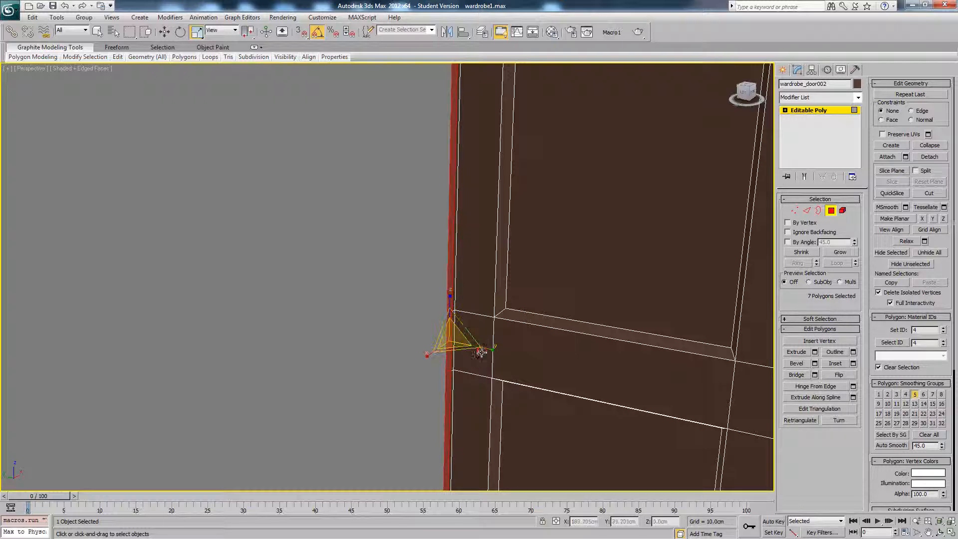
click(481, 351)
click(385, 301)
Step: Turn off edged faces, unhide all objects and leave polygon editing to inspect the door edge on the full wardrobe
scroll(387, 301, down, 4)
key(F4)
scroll(389, 301, down, 2)
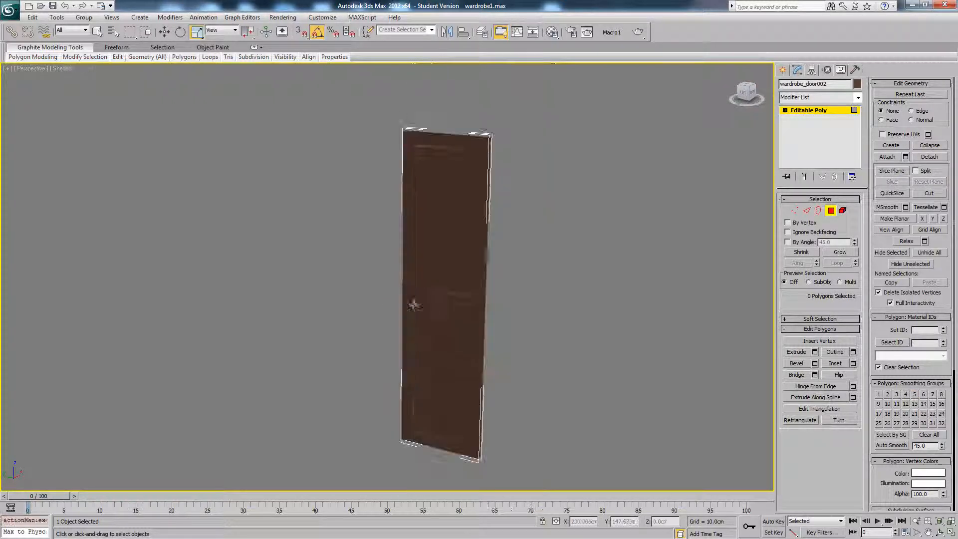
alt+middle_drag(418, 303, 460, 324)
scroll(419, 300, up, 3)
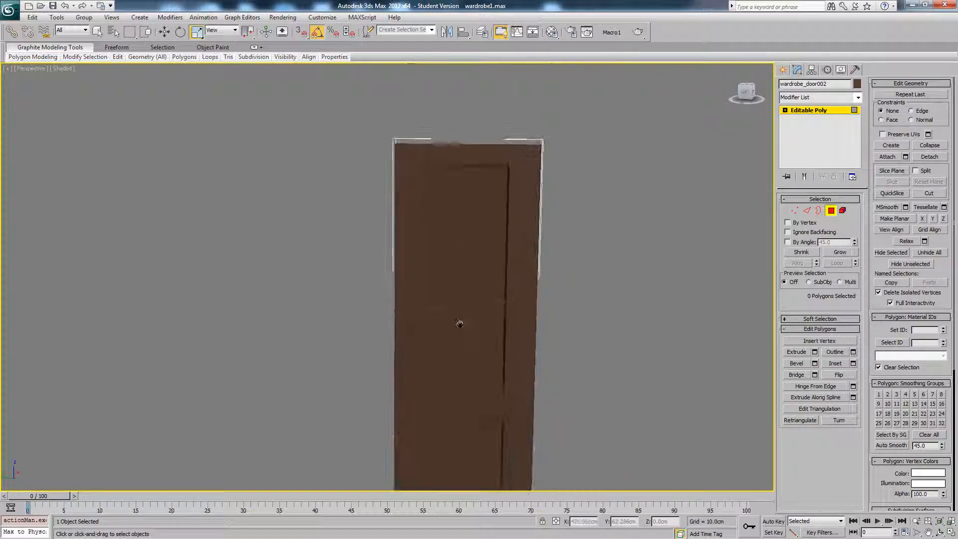
right_click(555, 283)
click(594, 240)
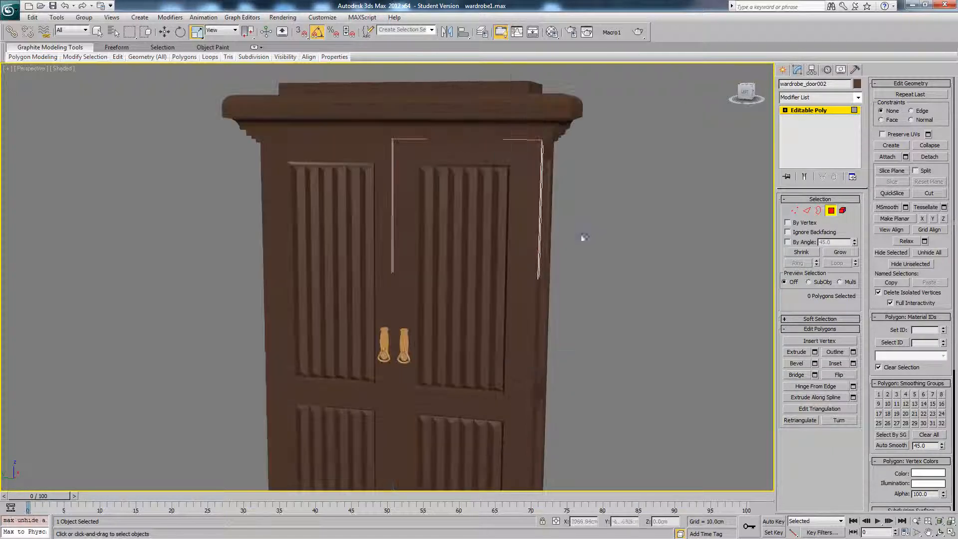
click(811, 111)
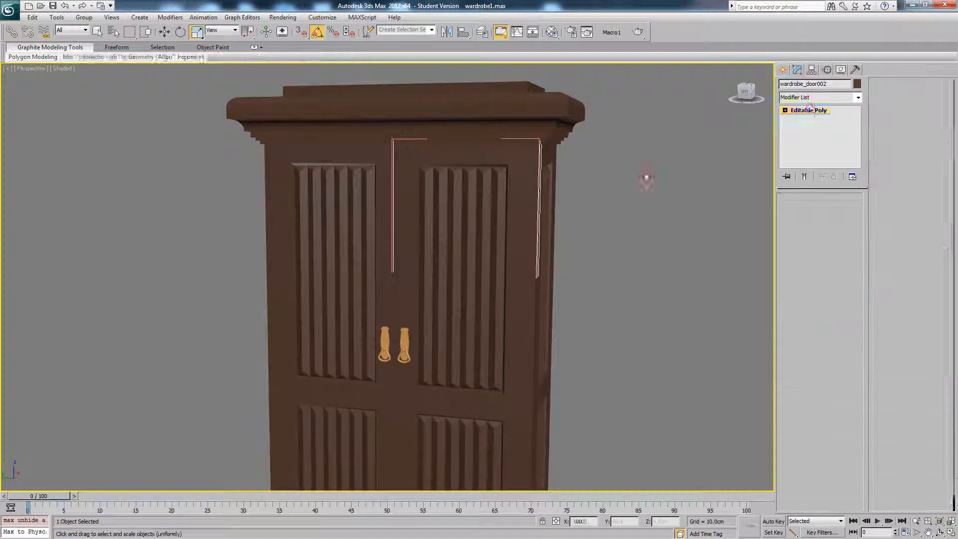
click(597, 303)
middle_drag(597, 304, 583, 209)
scroll(550, 291, up, 4)
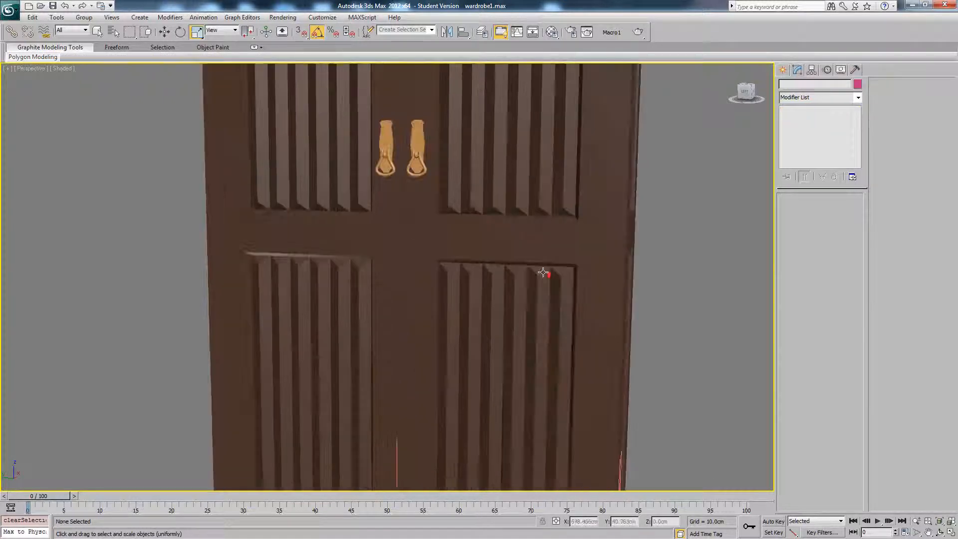
scroll(518, 273, down, 2)
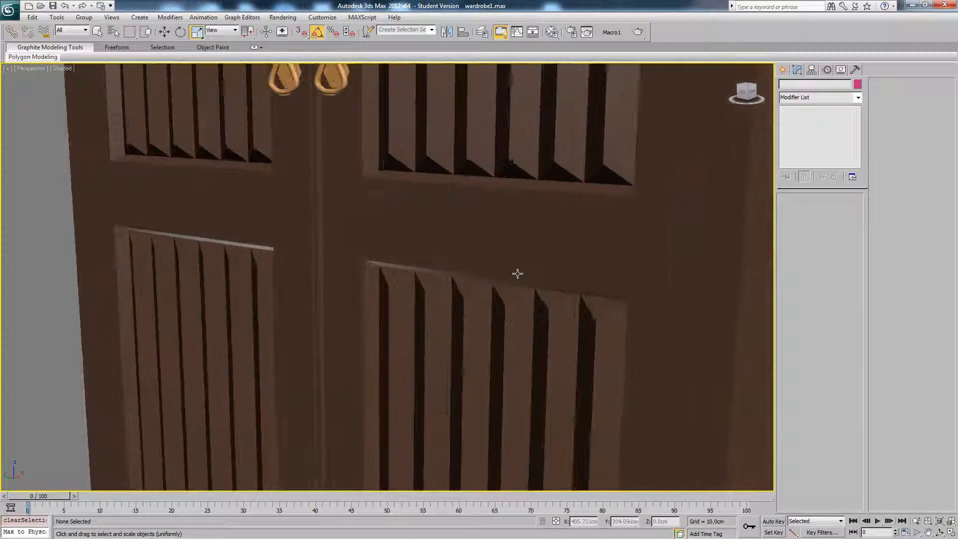
Step: Select the right door's frame wardrobe_door002, show edged faces and switch to edge editing
click(419, 238)
scroll(428, 231, down, 3)
scroll(438, 248, down, 2)
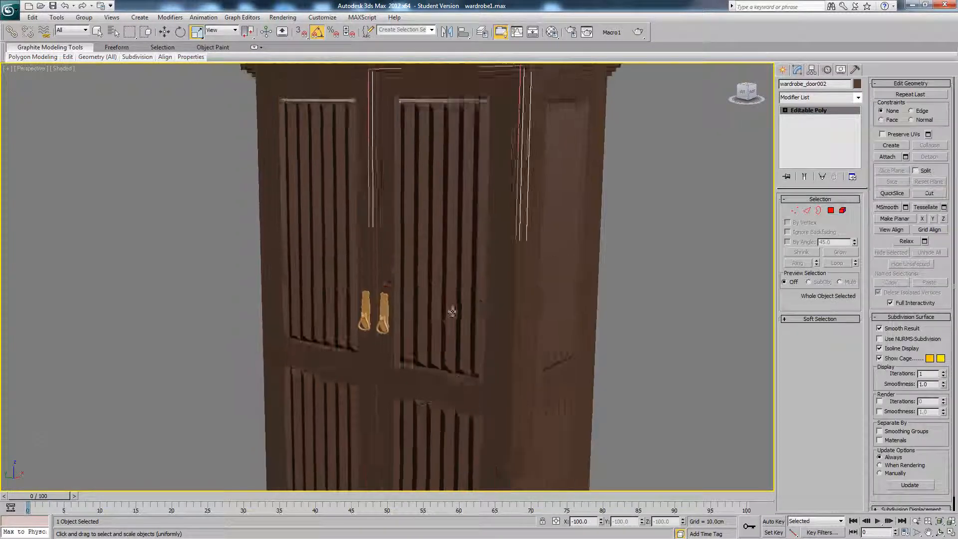
key(F4)
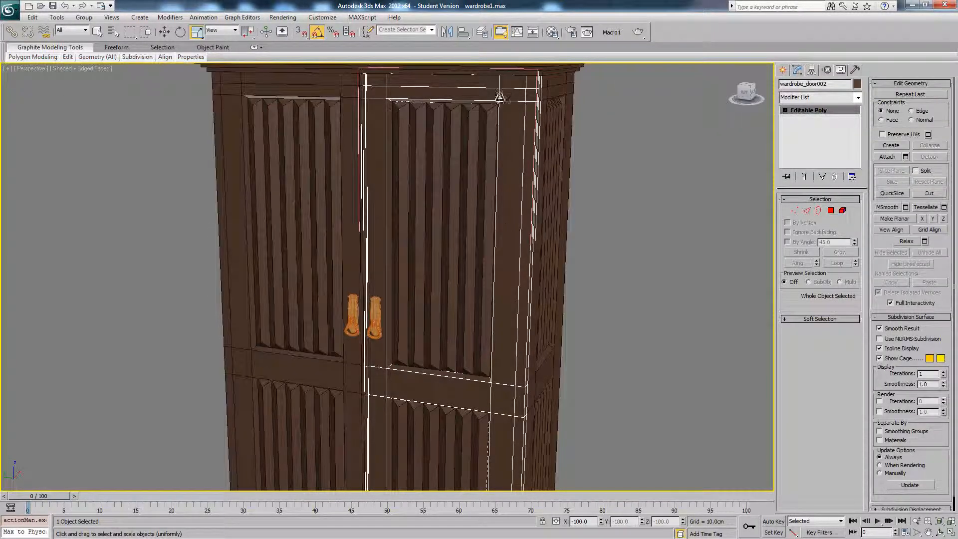
click(808, 210)
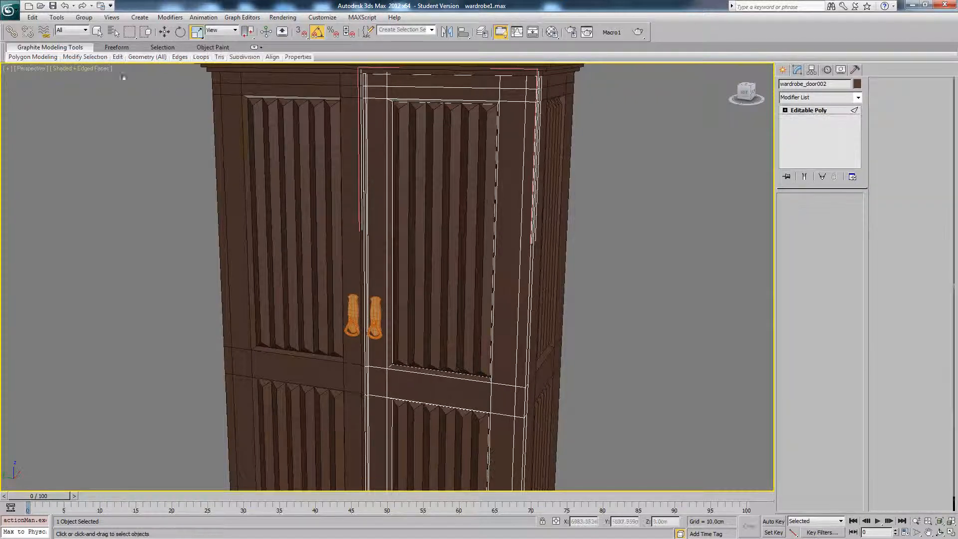